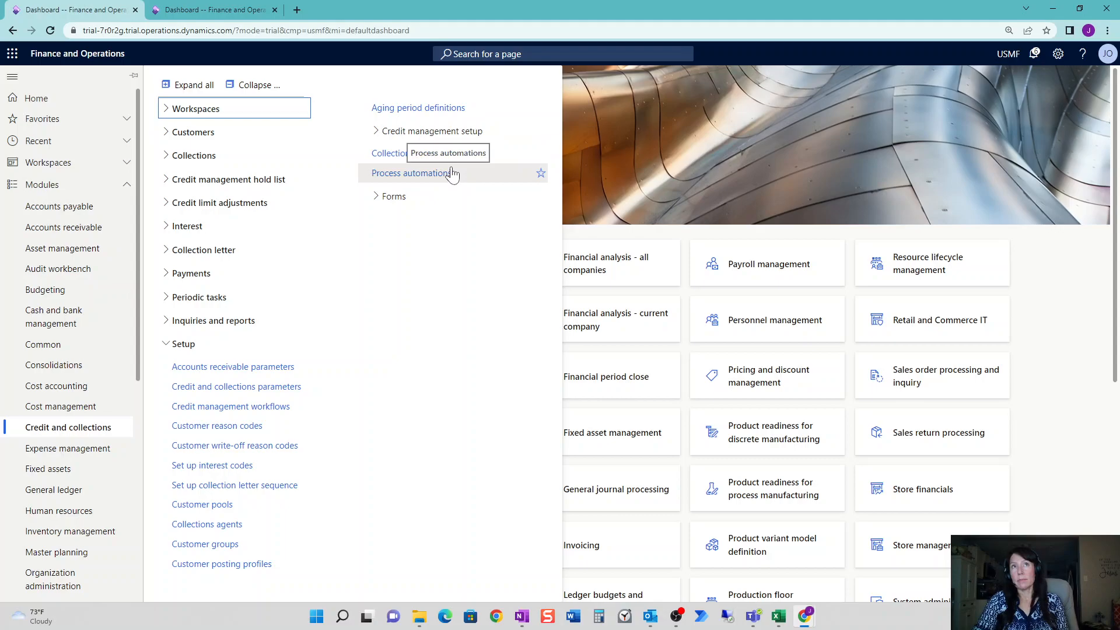
# Open the Customer credit and collections workspace and show overdue customers from All pools.
pyautogui.click(1050, 365)
pyautogui.click(417, 431)
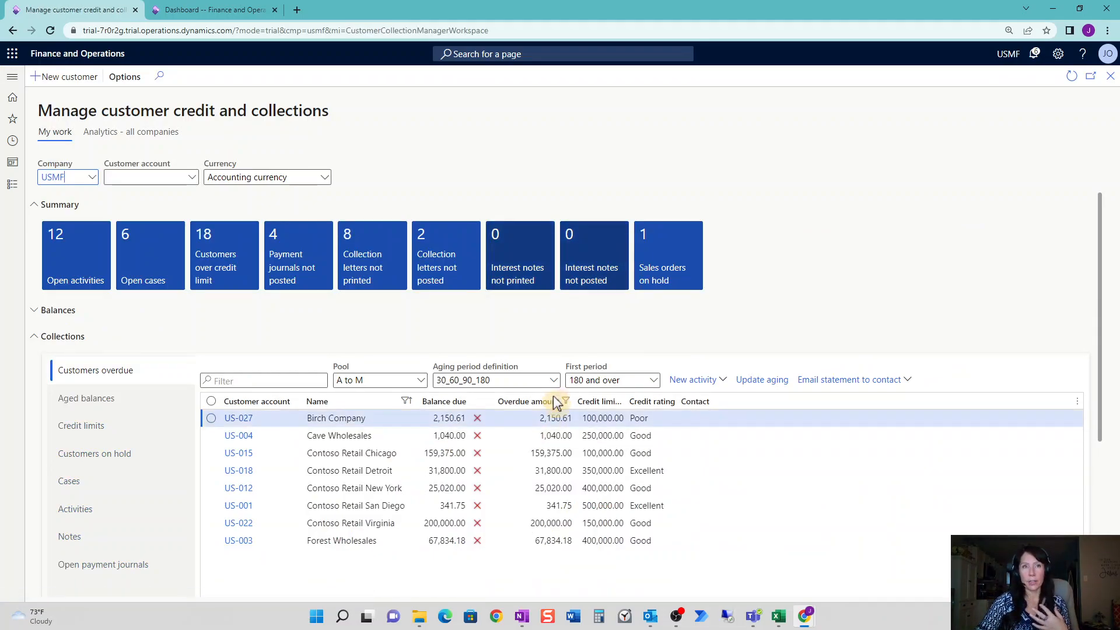
pyautogui.click(420, 380)
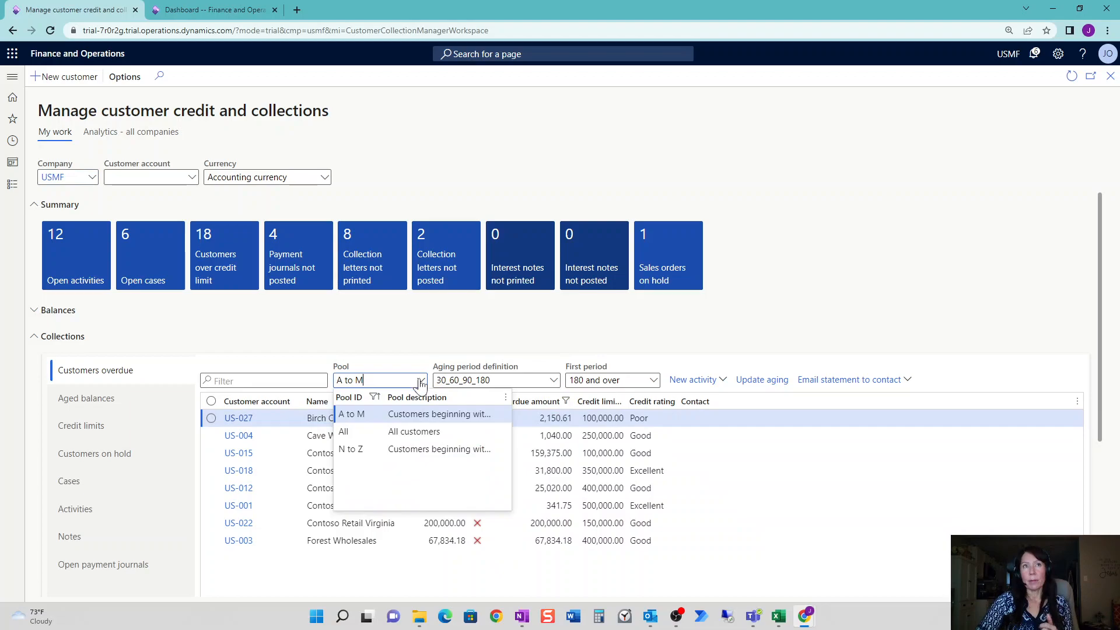
pyautogui.click(422, 430)
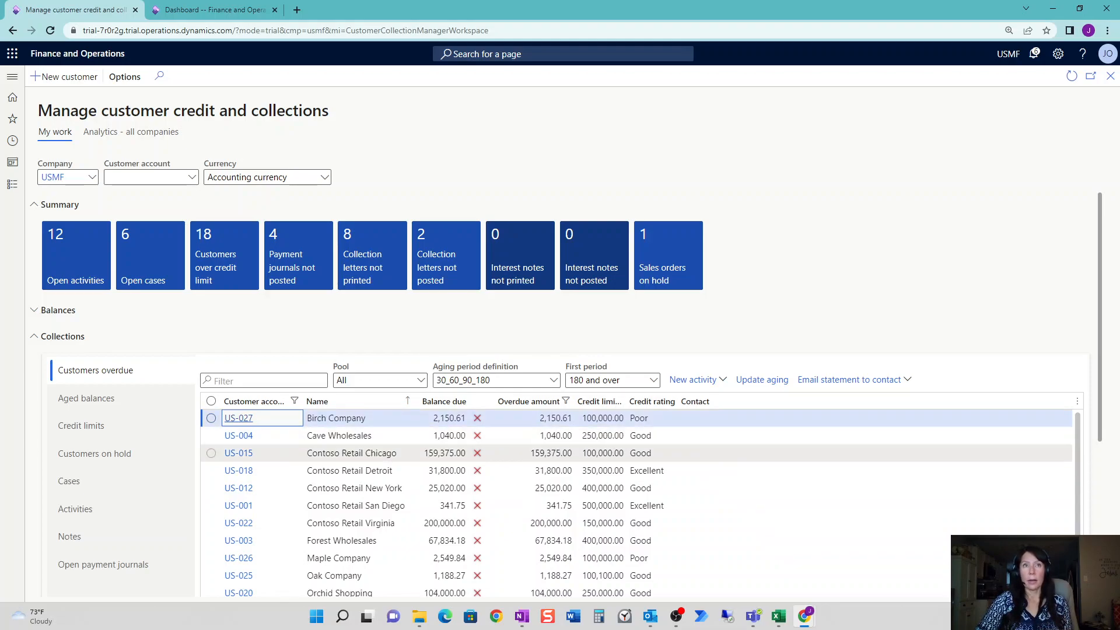
# Widen the Balance due column and scroll down to the Links section.
pyautogui.moveTo(1093, 334); pyautogui.dragTo(1097, 442)
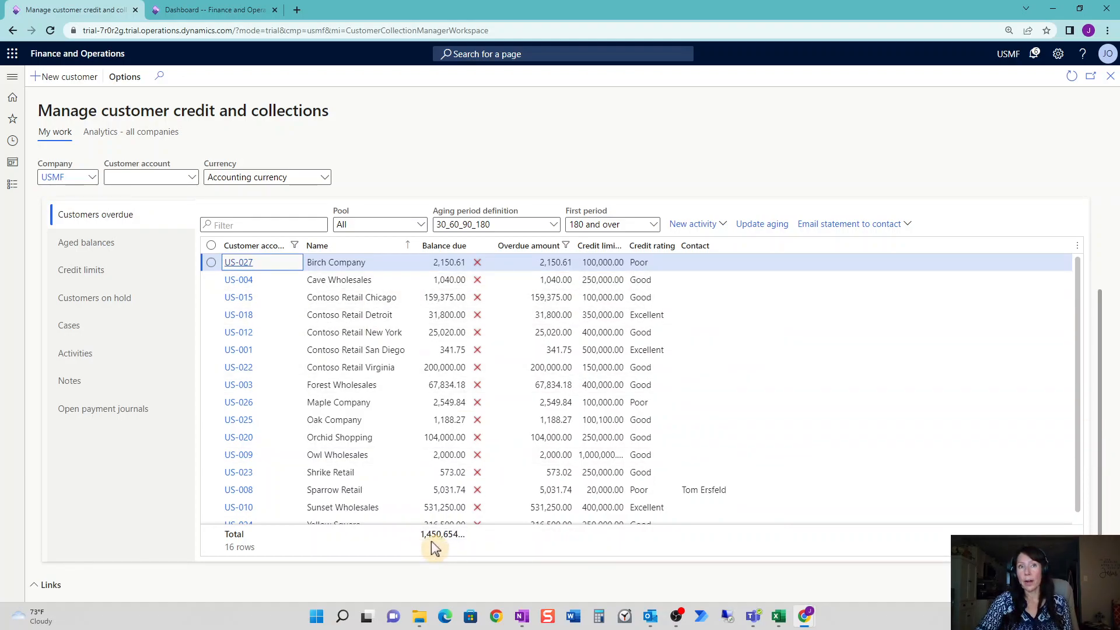
pyautogui.moveTo(475, 246); pyautogui.dragTo(495, 247)
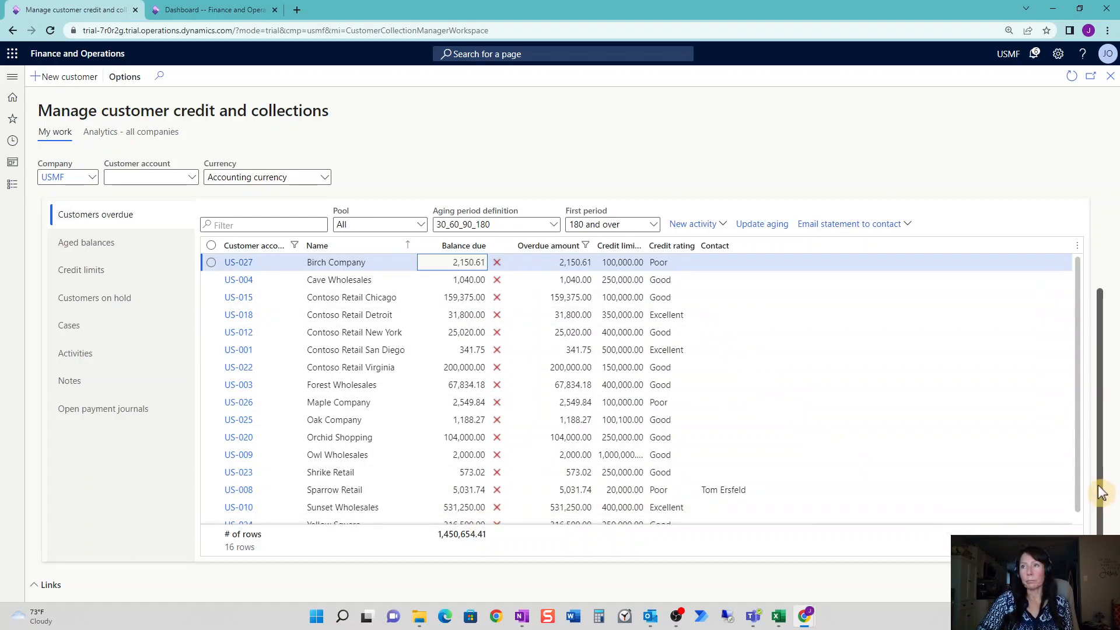
pyautogui.moveTo(1101, 491); pyautogui.dragTo(1101, 547)
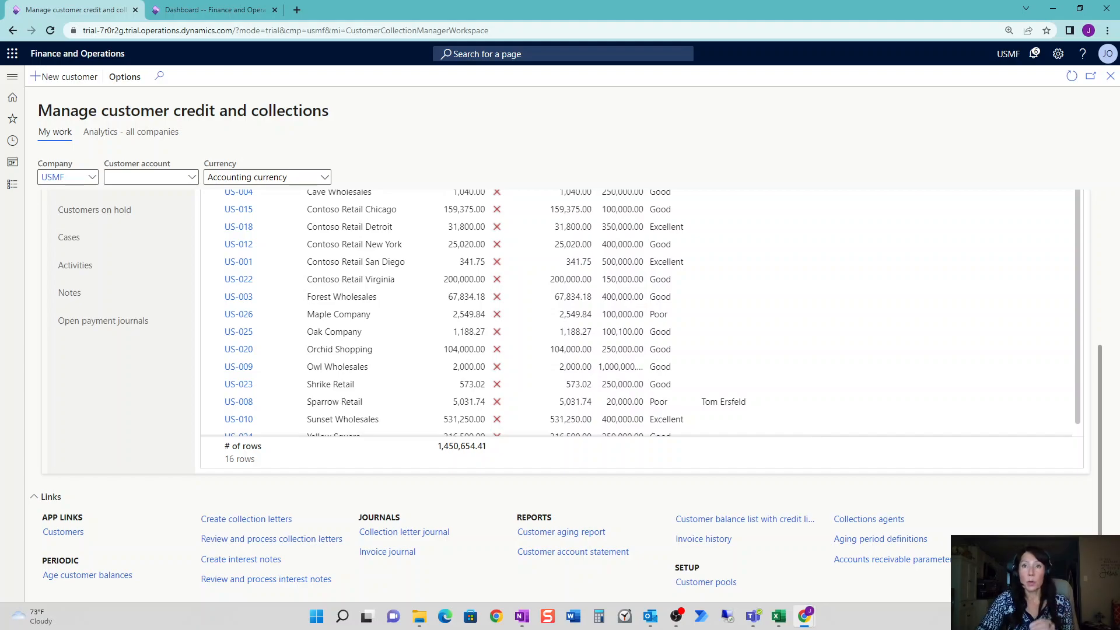
# Preview the Over 180 pool's customers in Customer pools, then close the preview and the page.
pyautogui.click(707, 582)
pyautogui.click(179, 282)
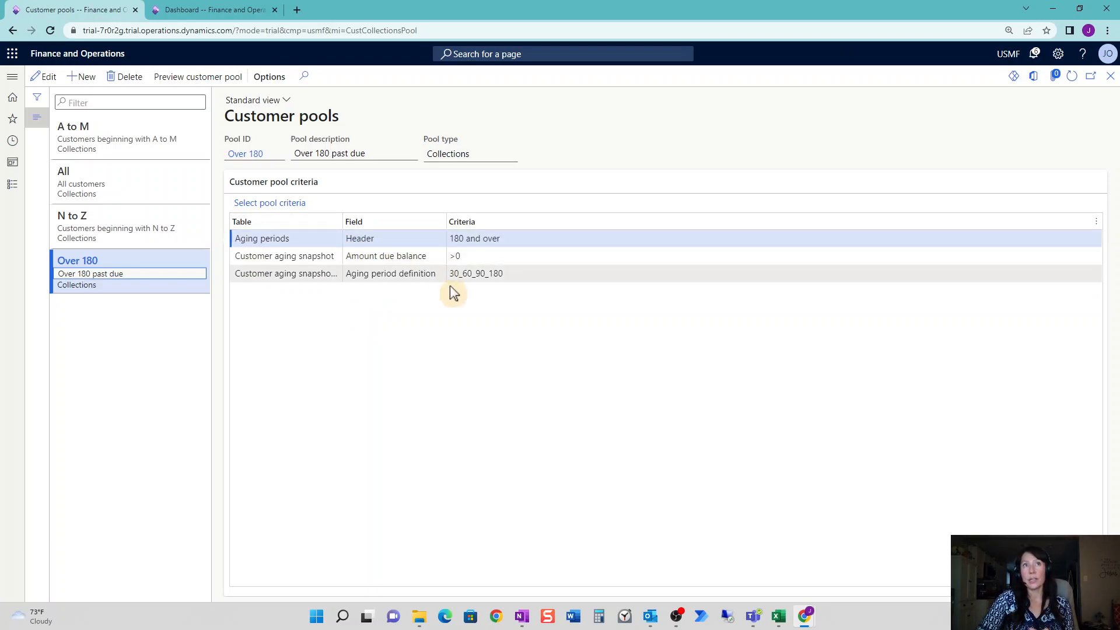
pyautogui.click(215, 79)
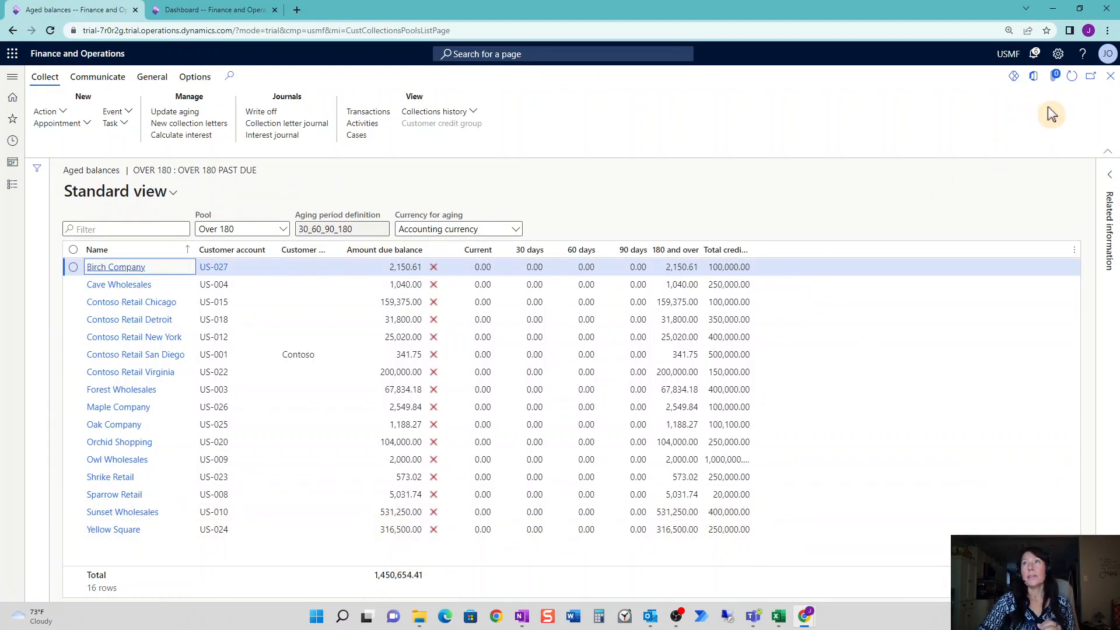
pyautogui.click(1110, 78)
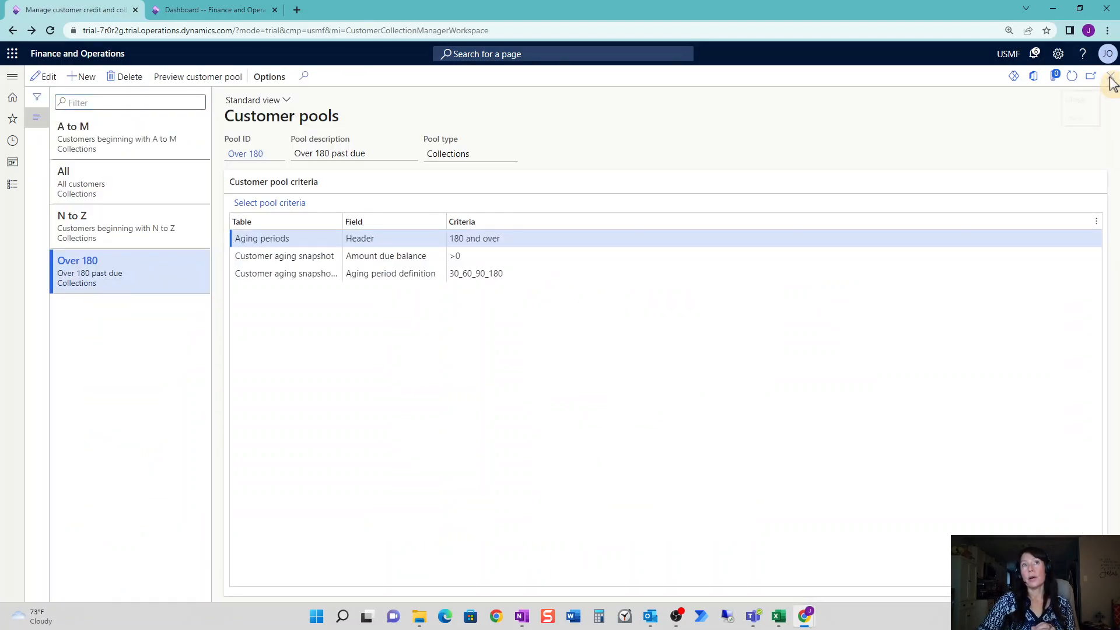
pyautogui.click(1110, 78)
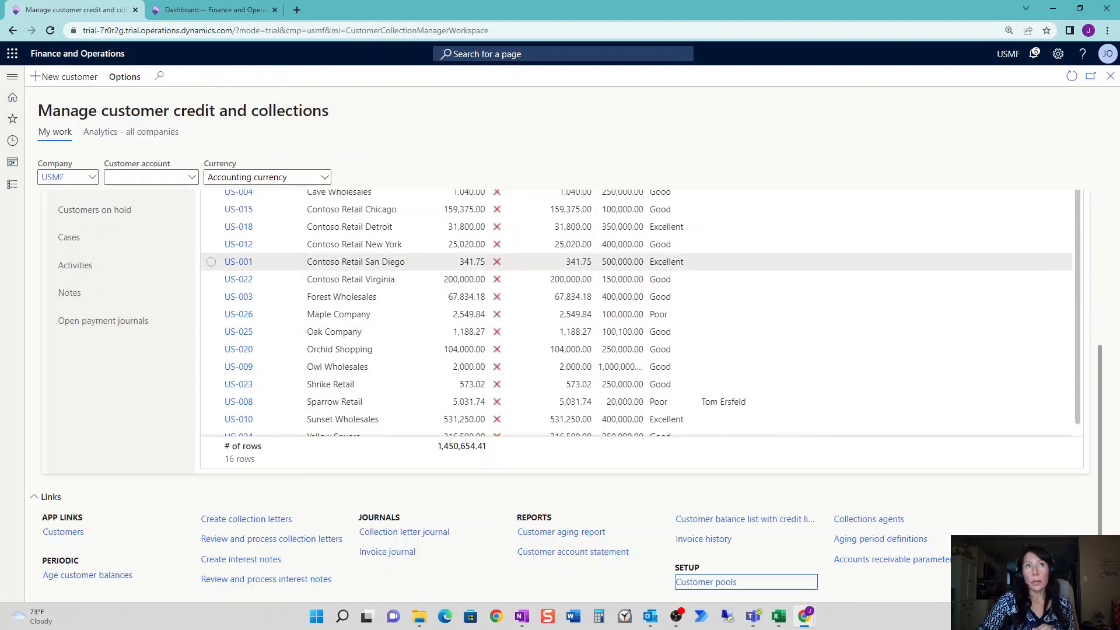
# Sort customers by account A to Z and open US-001 Contoso Retail San Diego's collections.
pyautogui.moveTo(1102, 375); pyautogui.dragTo(1102, 262)
pyautogui.click(260, 340)
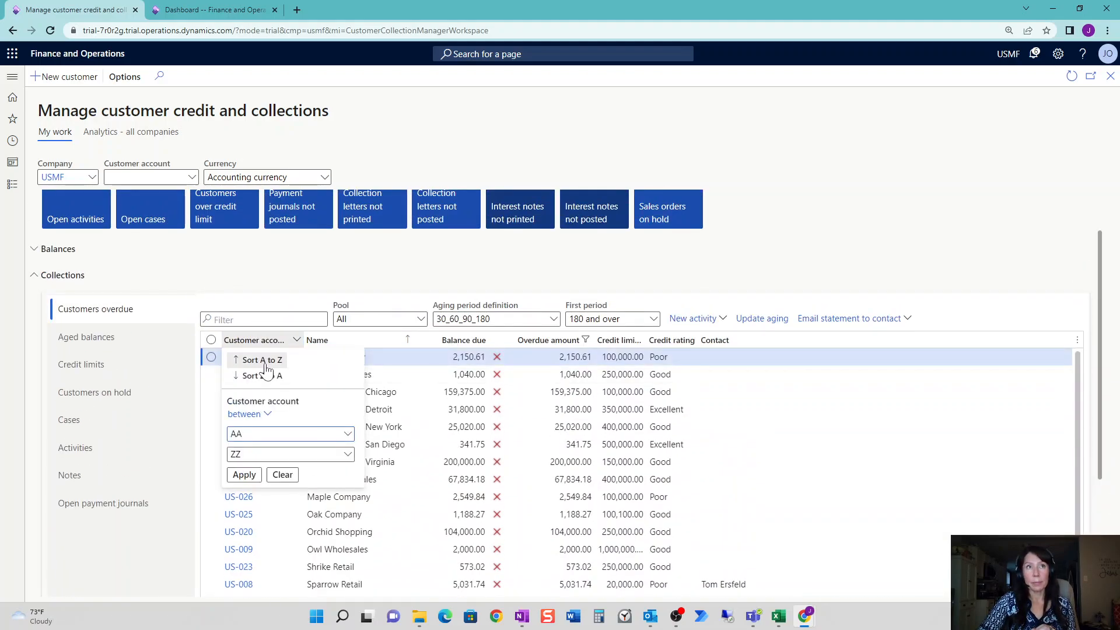
pyautogui.press('Return')
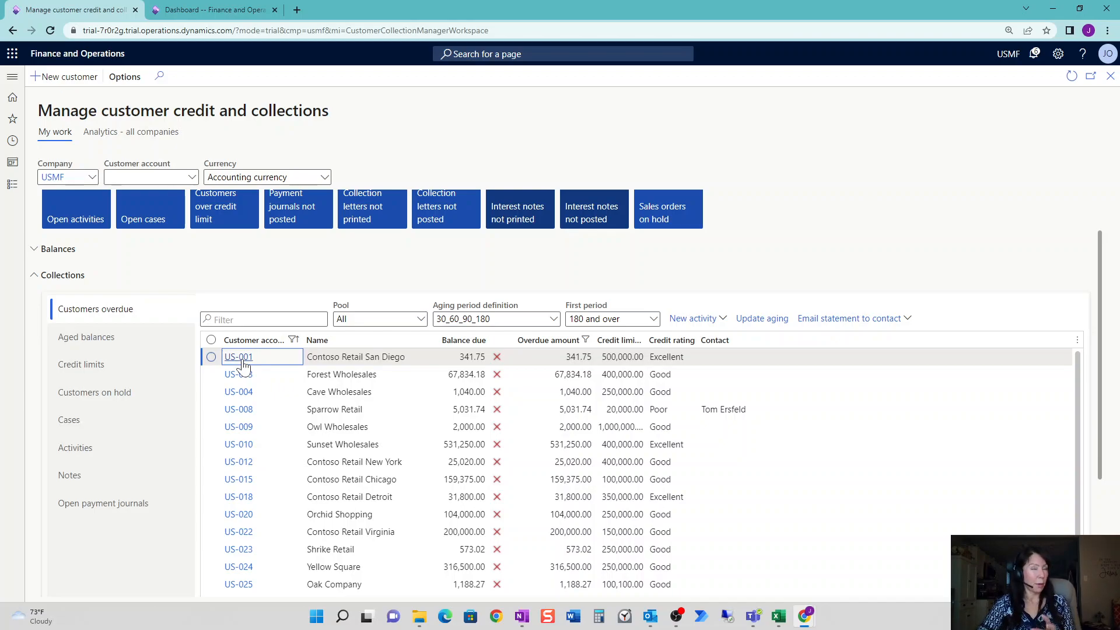
pyautogui.click(242, 360)
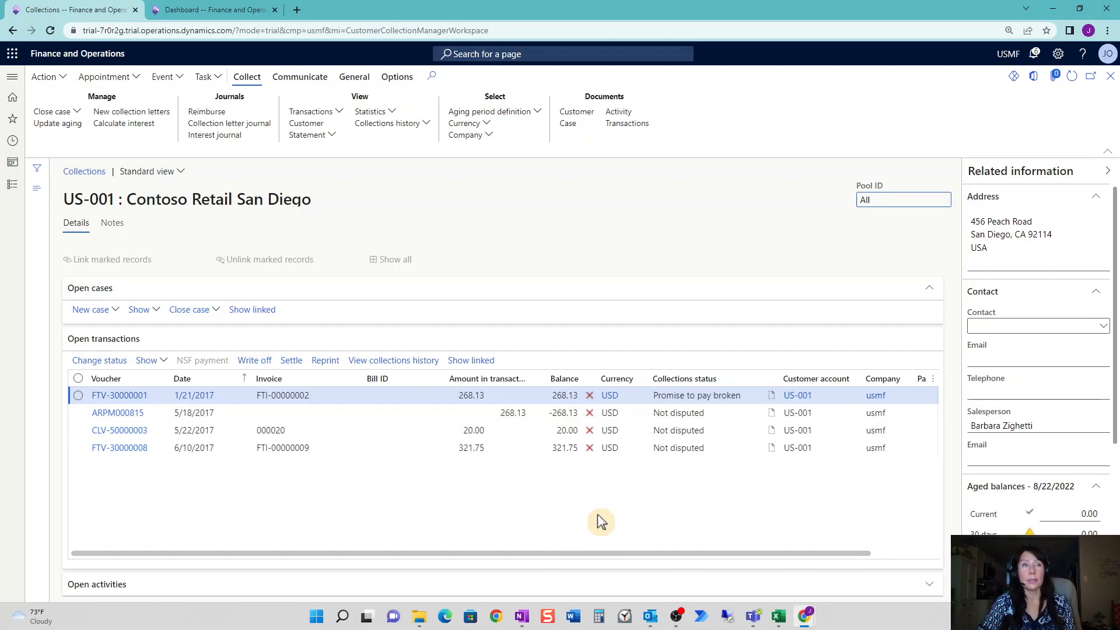
pyautogui.click(387, 392)
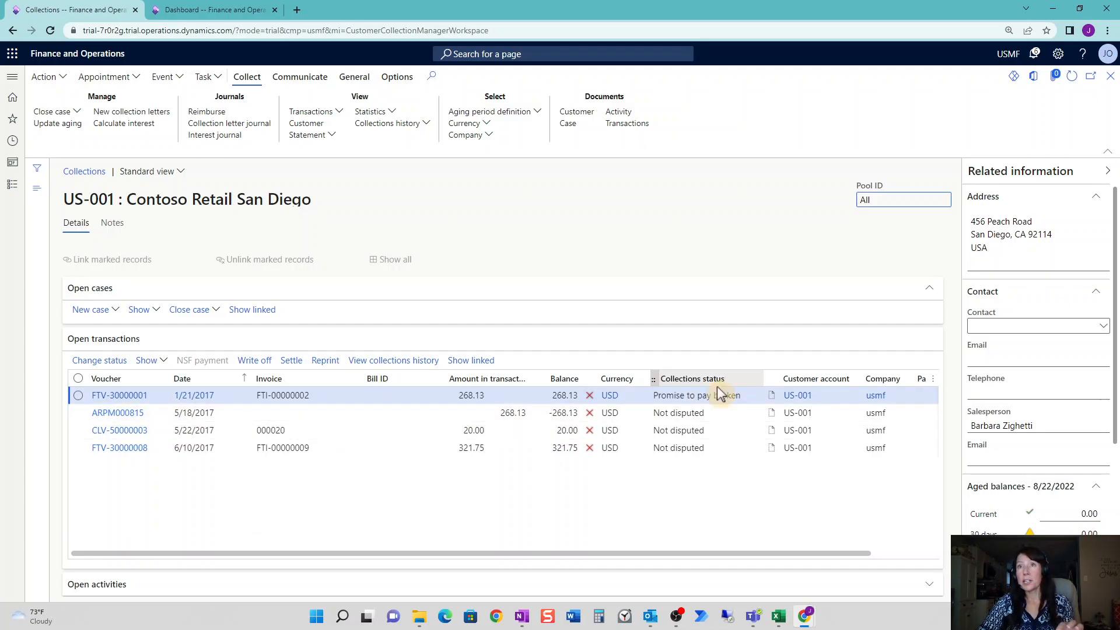
pyautogui.click(740, 401)
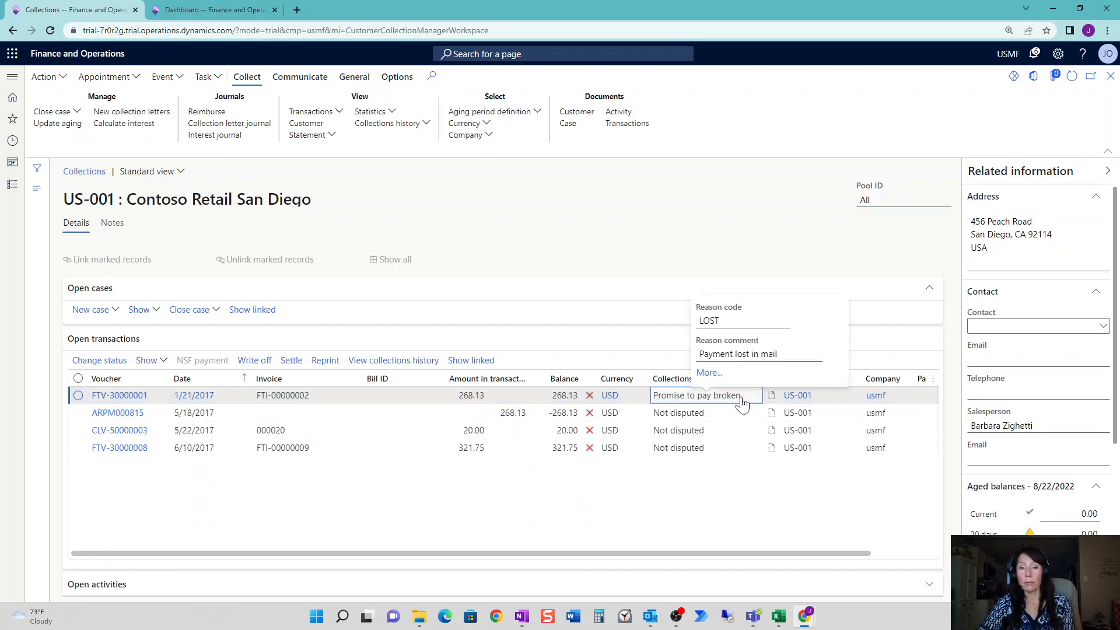
pyautogui.moveTo(741, 397); pyautogui.dragTo(654, 403)
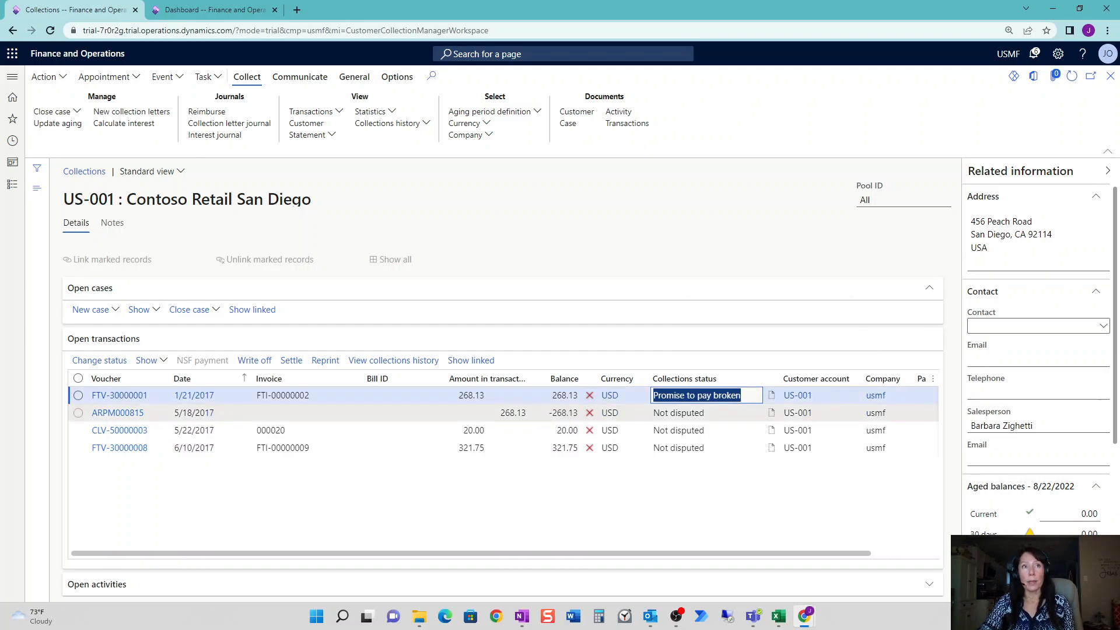
pyautogui.moveTo(314, 397); pyautogui.dragTo(253, 396)
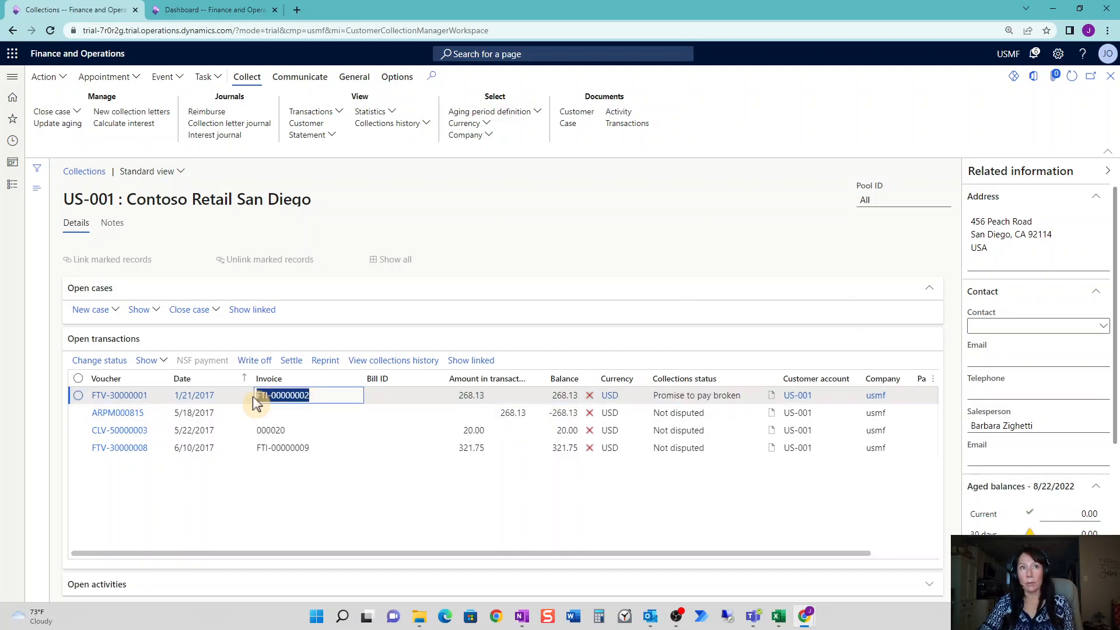
pyautogui.click(313, 448)
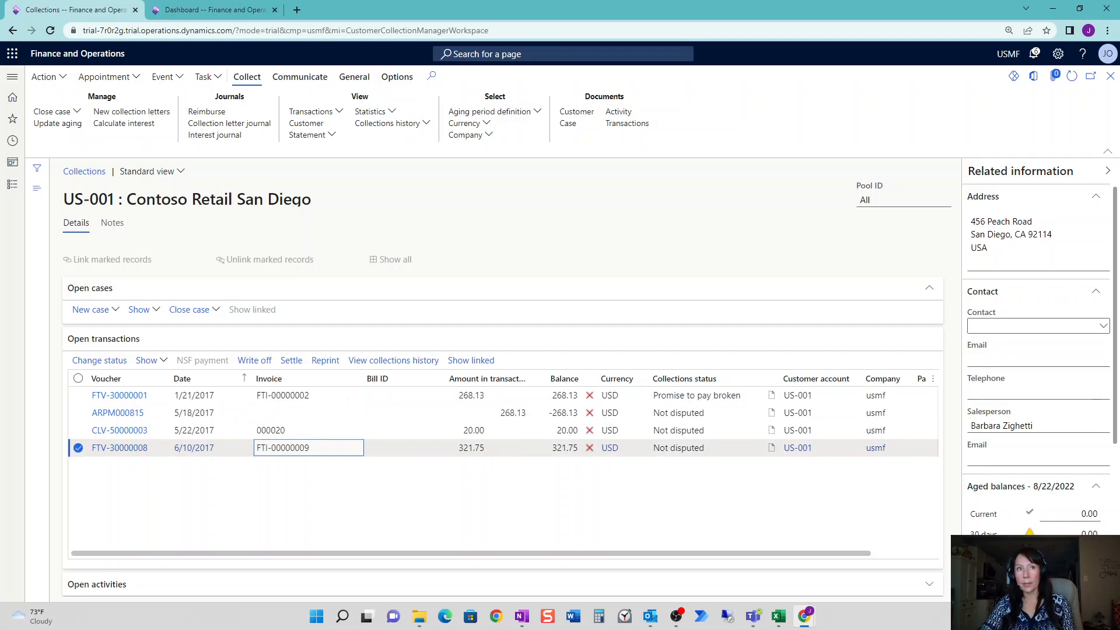
pyautogui.moveTo(311, 448); pyautogui.dragTo(252, 455)
pyautogui.click(310, 413)
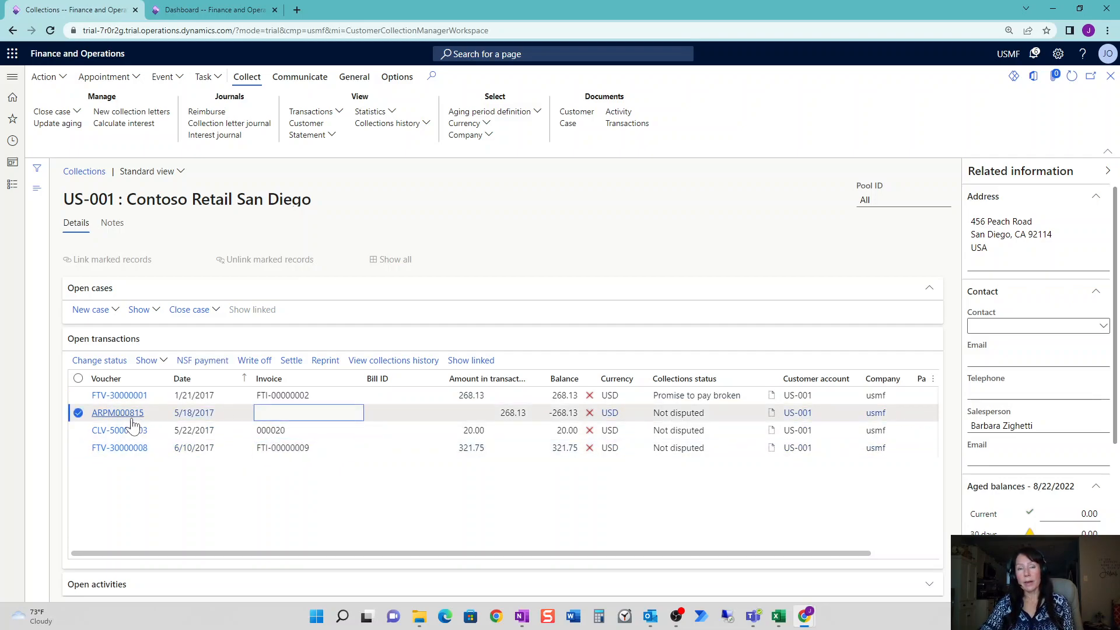
pyautogui.moveTo(133, 424)
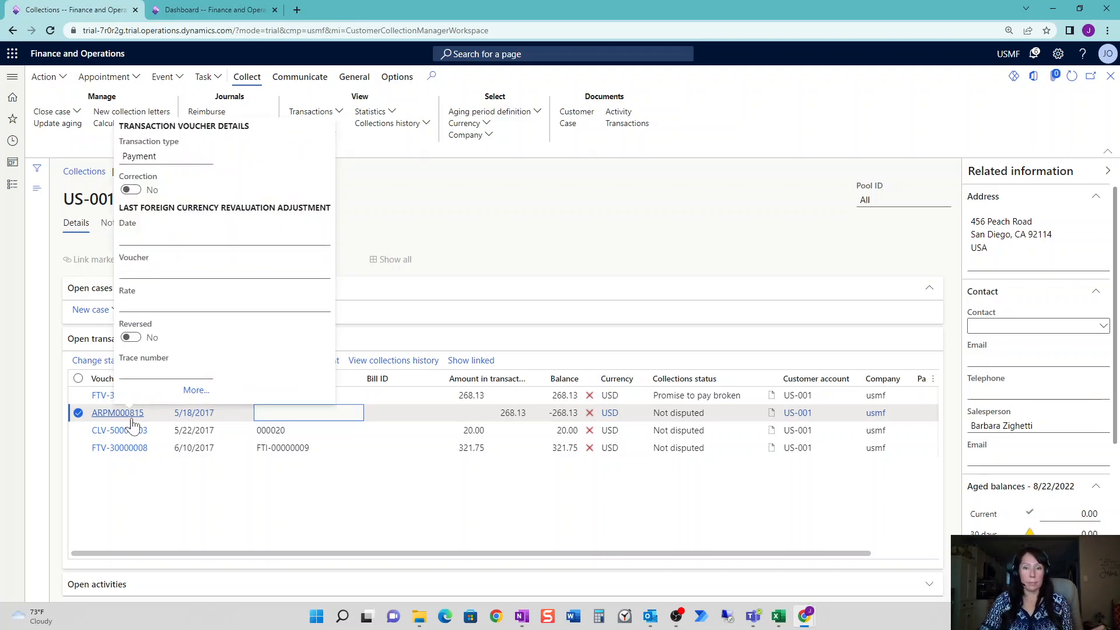
pyautogui.click(161, 437)
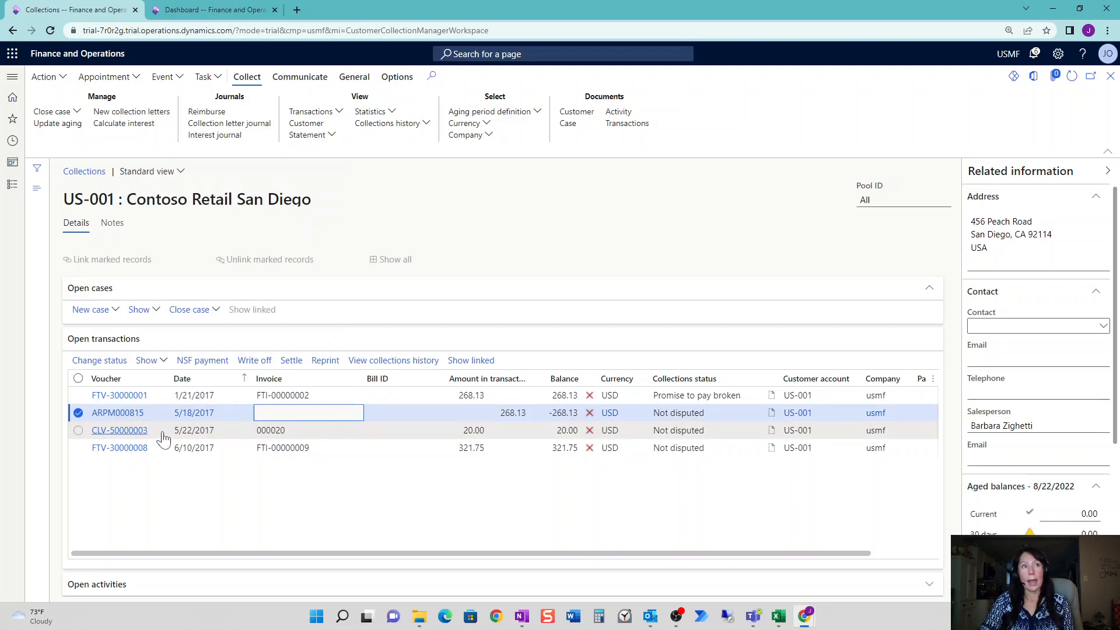
pyautogui.moveTo(121, 436)
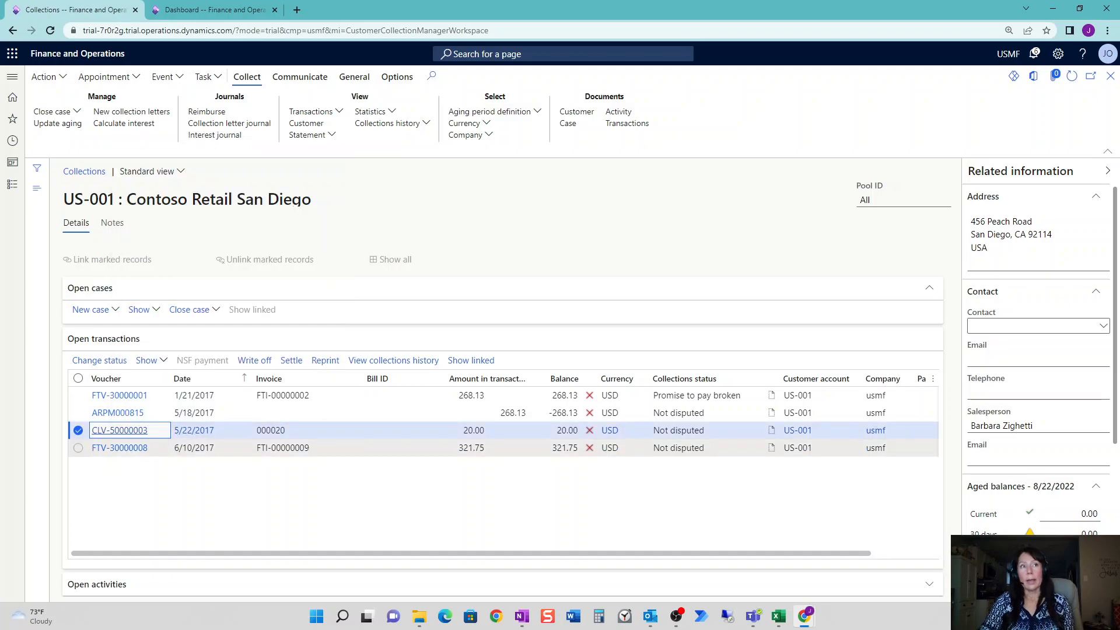
pyautogui.click(316, 448)
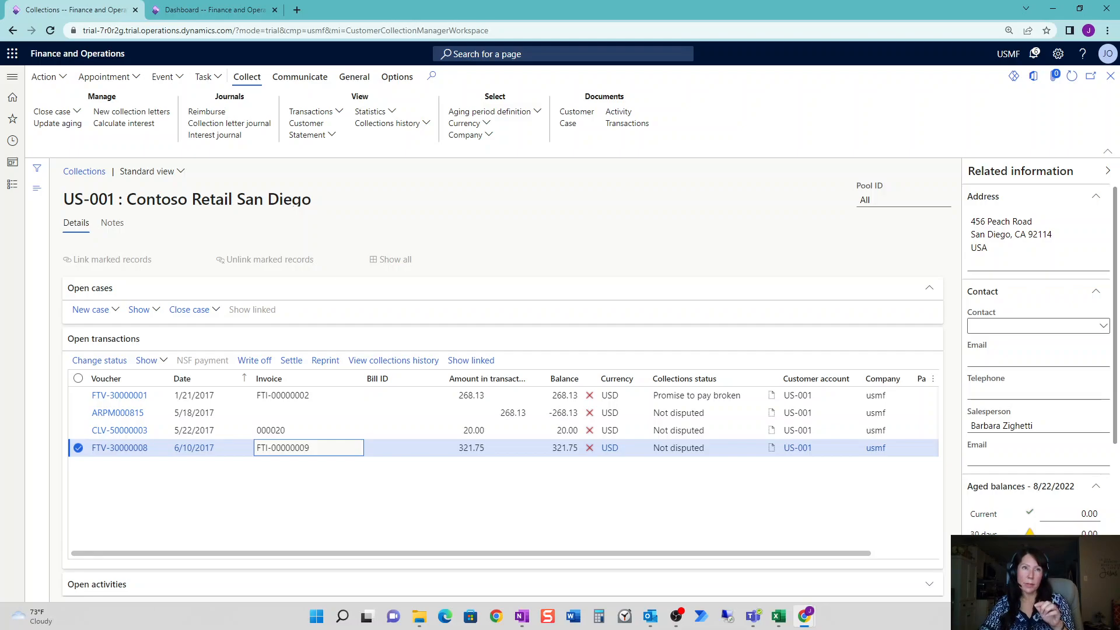
# Review US-001's FTV-30000001 transaction marked Promise to pay broken, then close the page.
pyautogui.click(334, 396)
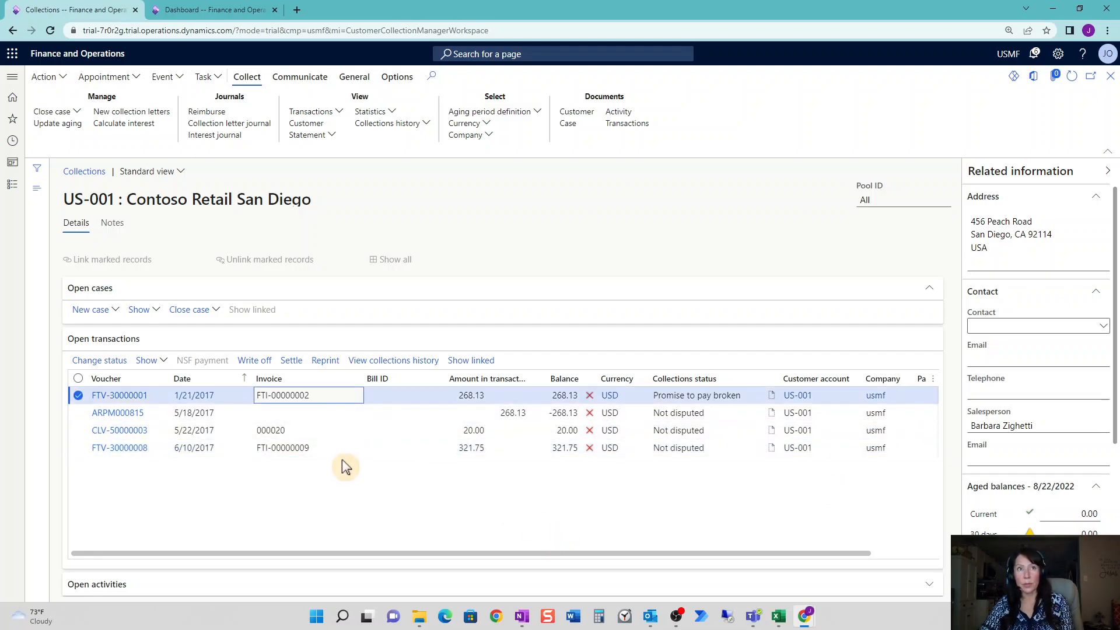
pyautogui.click(330, 448)
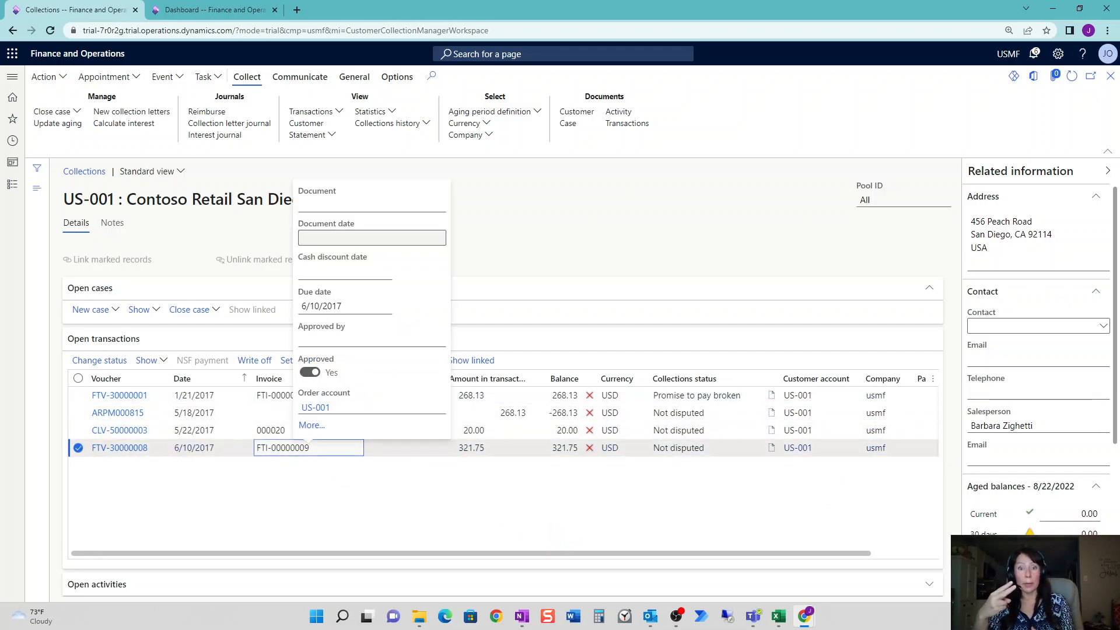
pyautogui.click(331, 395)
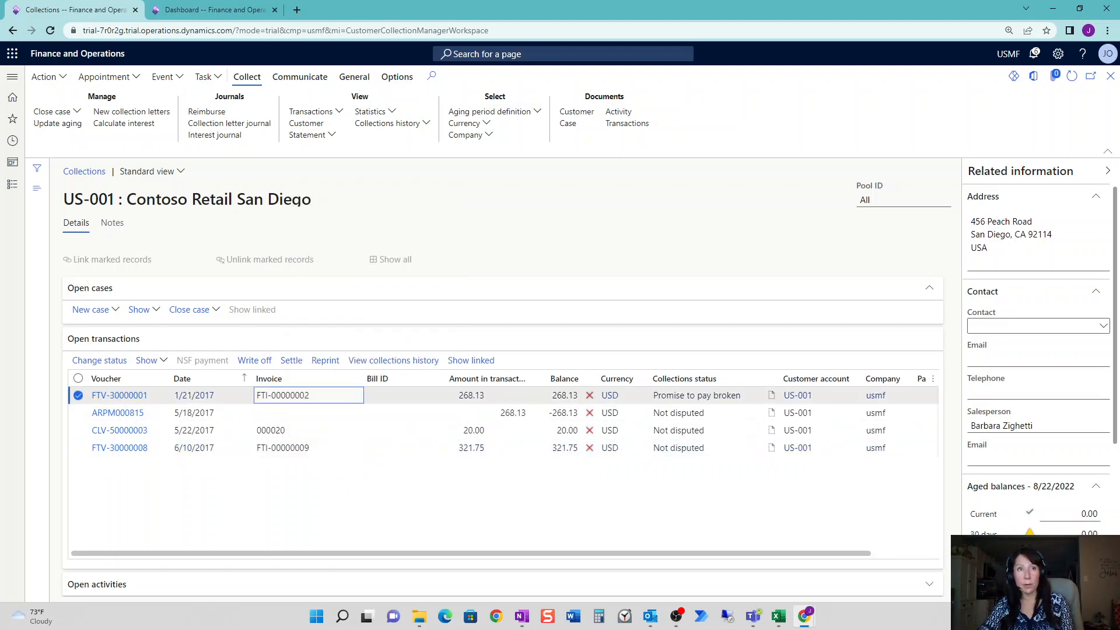
pyautogui.click(330, 448)
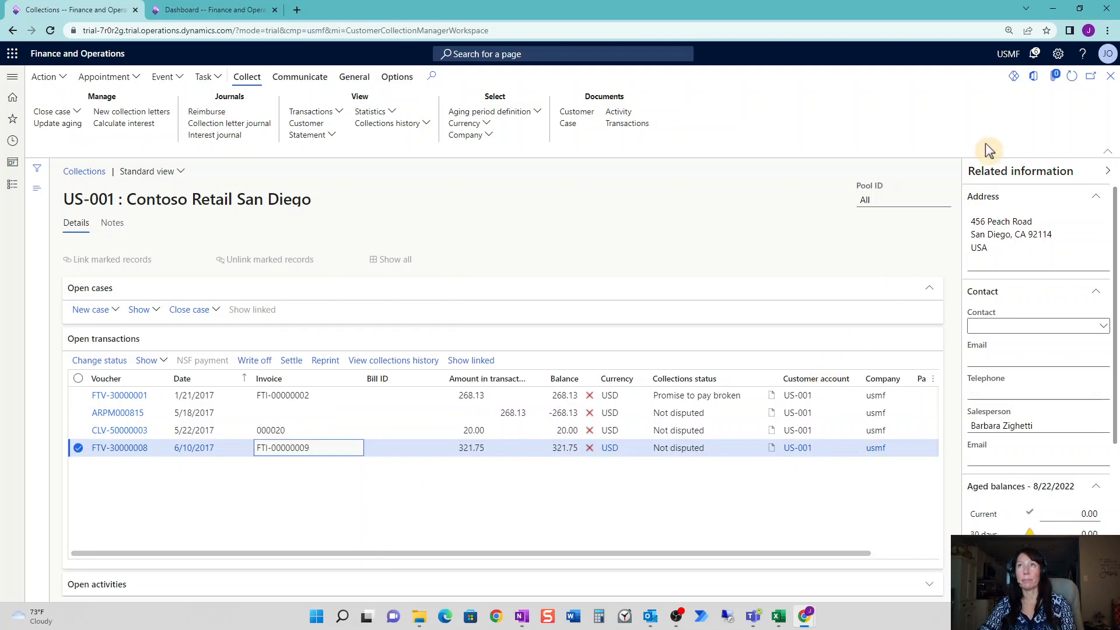
pyautogui.click(746, 402)
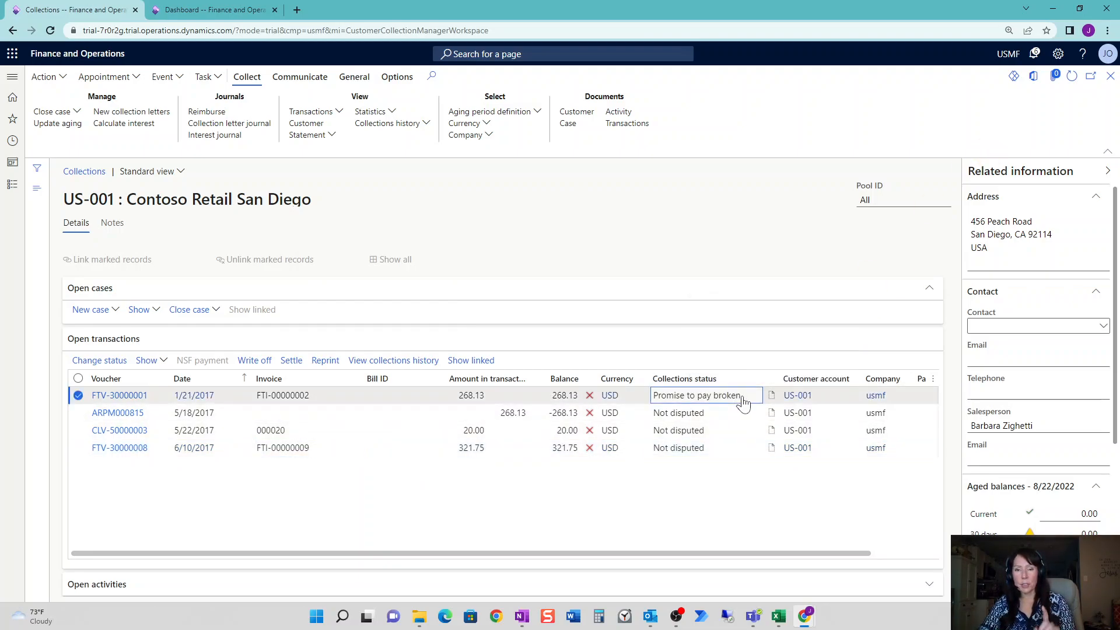
pyautogui.moveTo(742, 401); pyautogui.dragTo(650, 402)
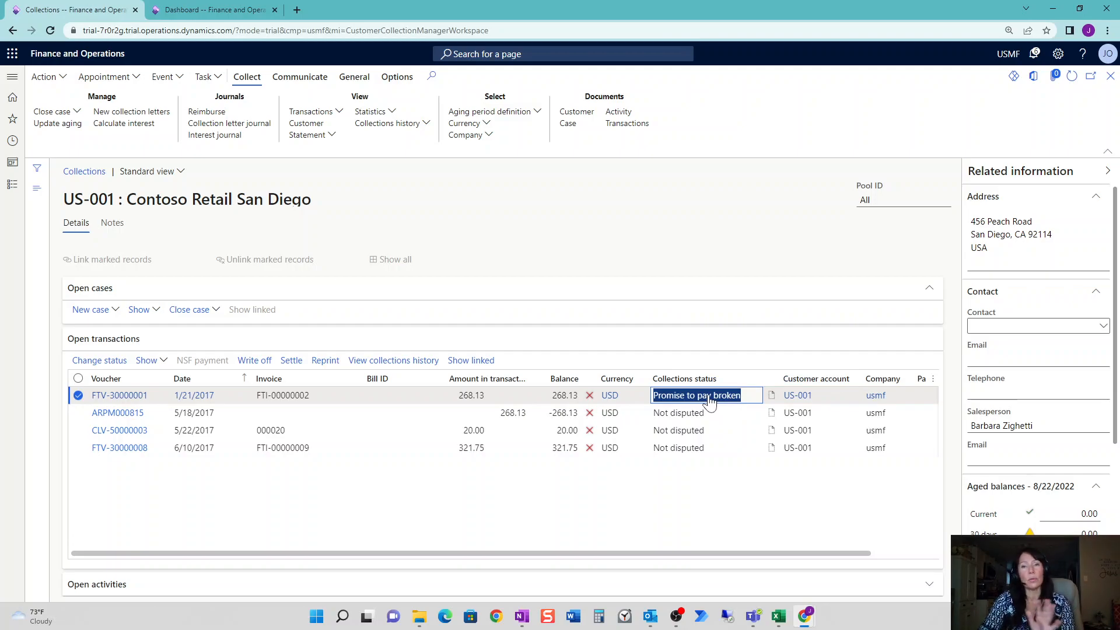
pyautogui.click(1109, 81)
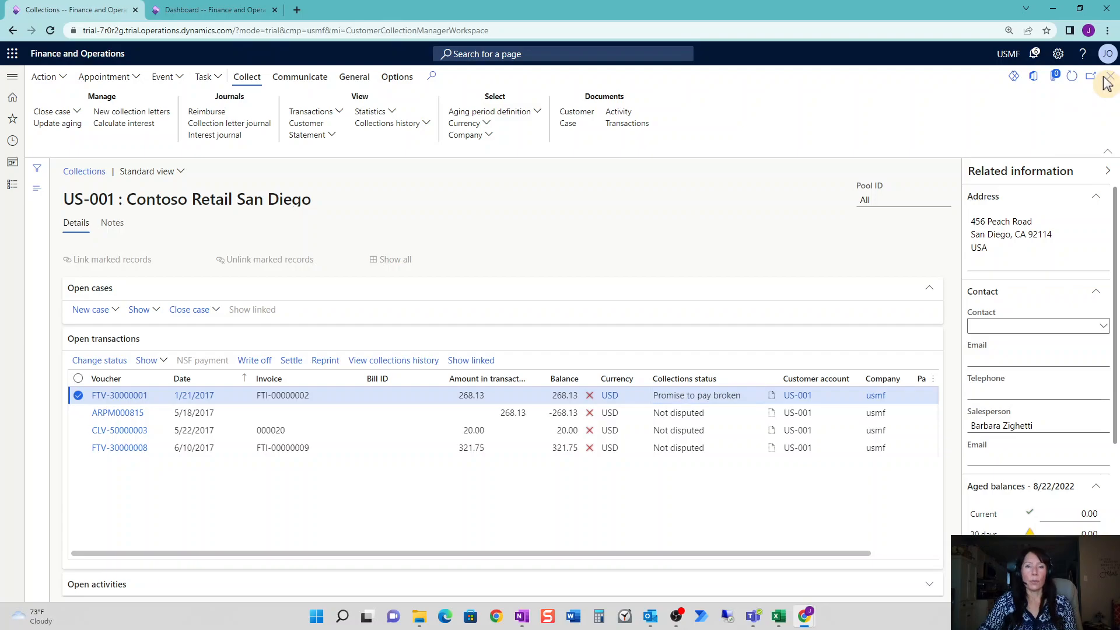
# Create a new collections process named '180 Over Due' in Collections process setup.
pyautogui.click(244, 12)
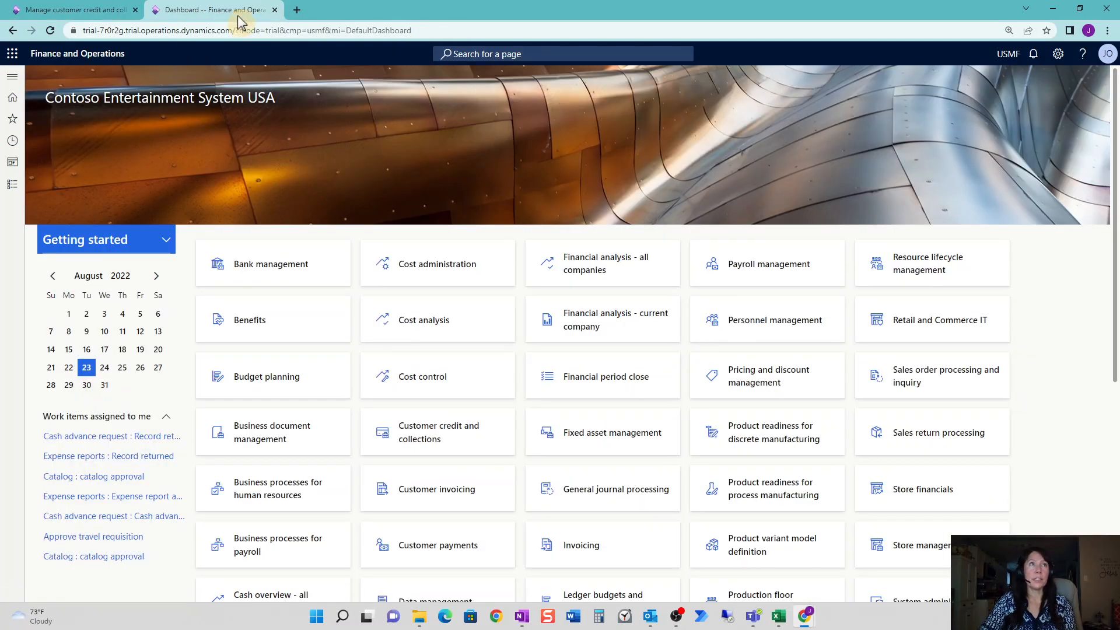
pyautogui.click(13, 186)
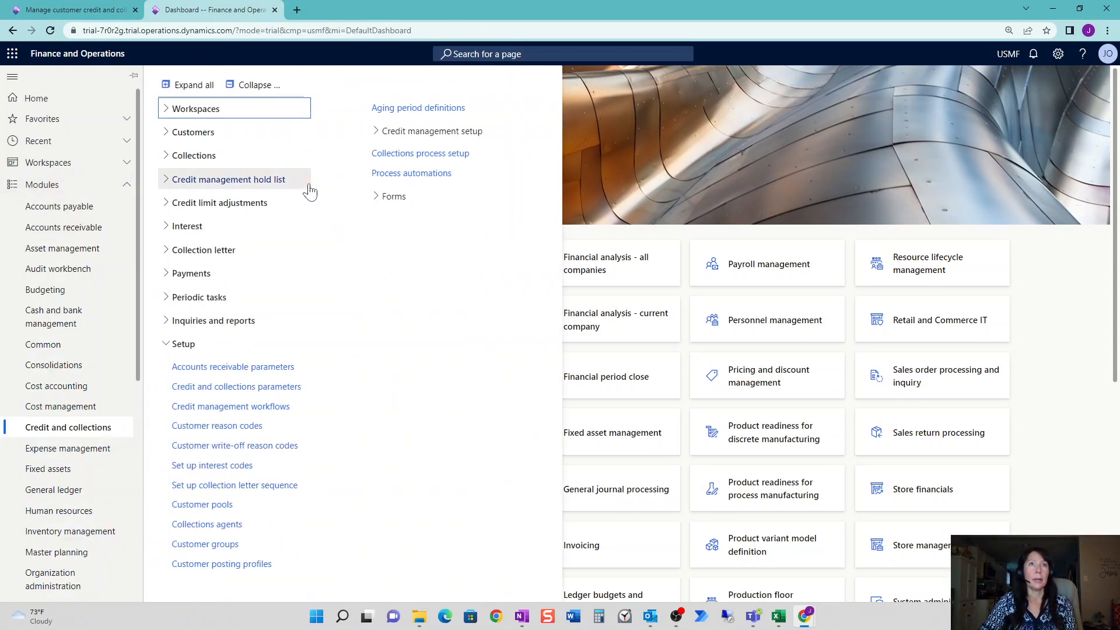
pyautogui.click(418, 154)
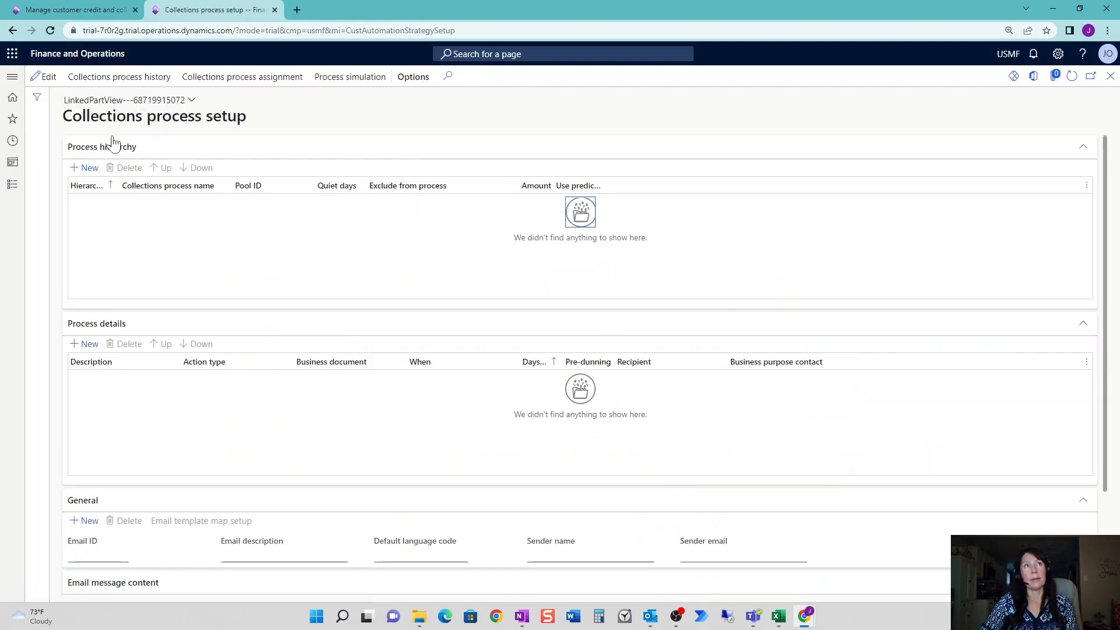
pyautogui.click(86, 168)
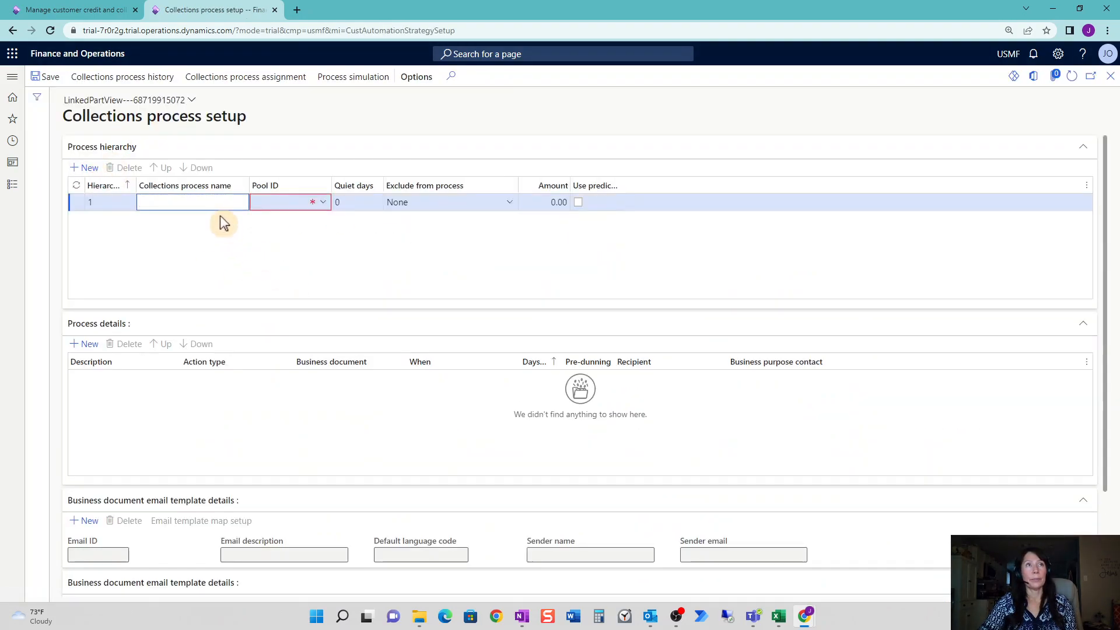
pyautogui.write('180 Ov')
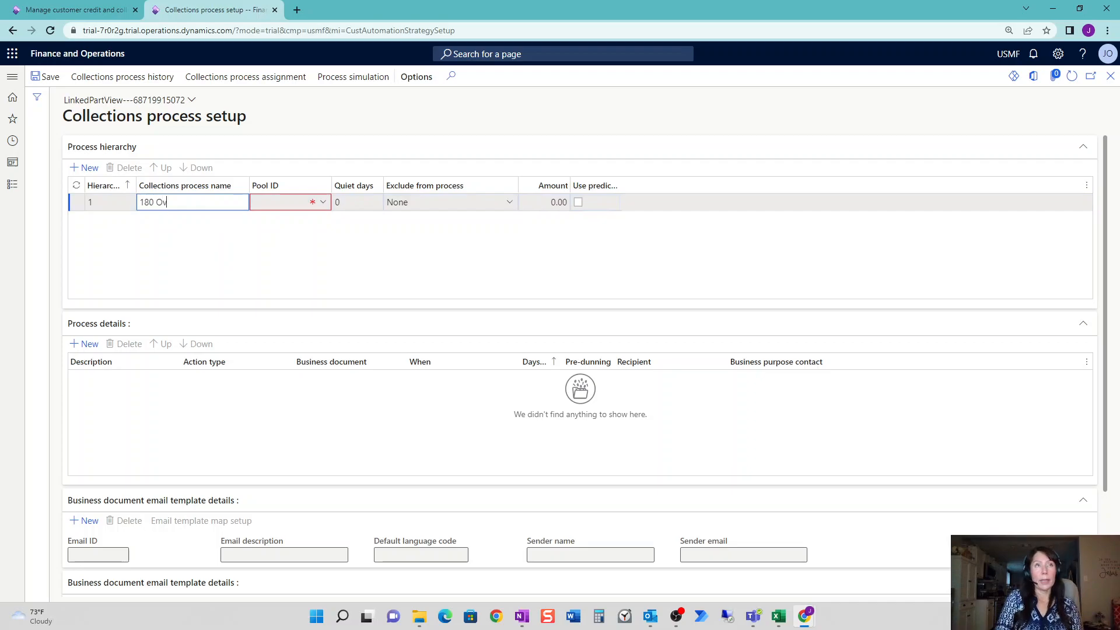
pyautogui.write('er Dae')
pyautogui.press('BackSpace')
pyautogui.press('BackSpace')
pyautogui.write('ue')
pyautogui.press('Tab')
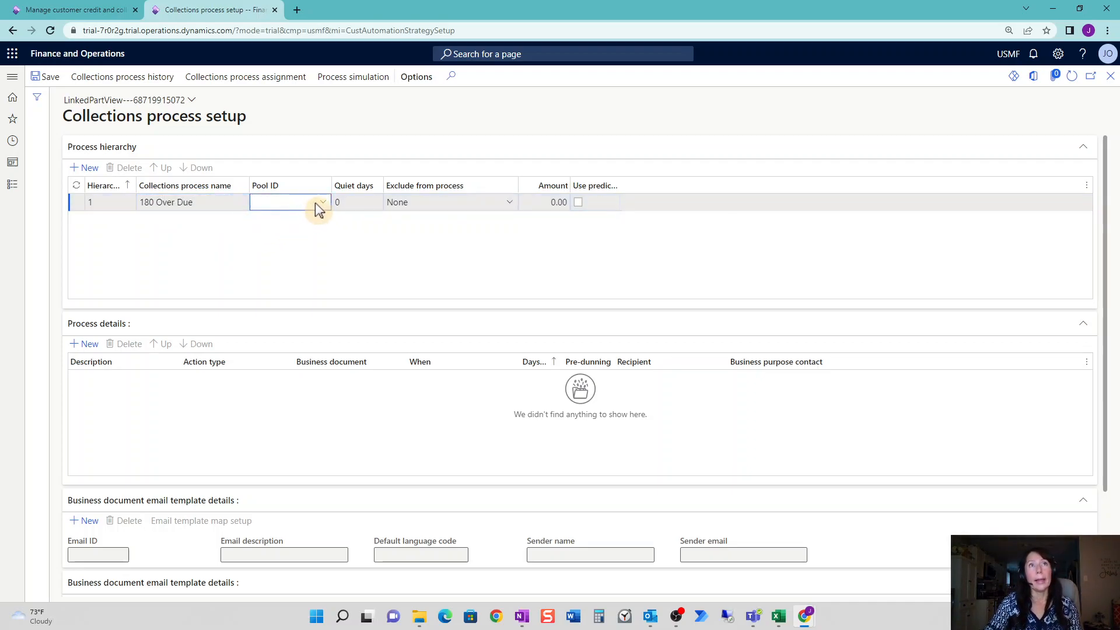
# Assign pool Over 180, 2 quiet days, and exclude invoices below an amount.
pyautogui.click(324, 203)
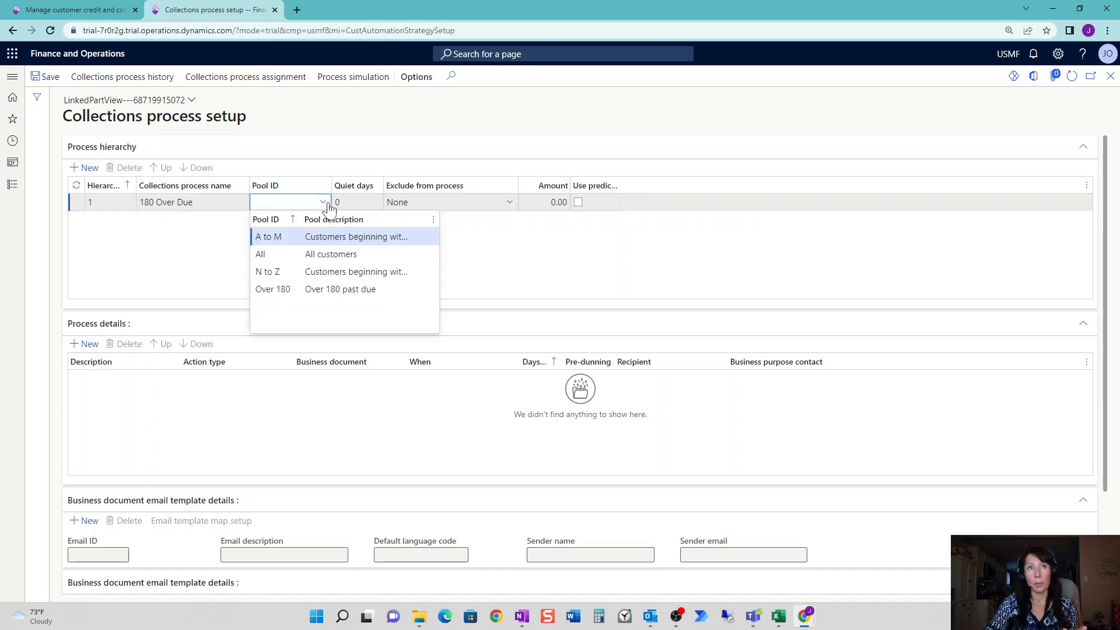
pyautogui.press('Down')
pyautogui.press('Down')
pyautogui.press('Down')
pyautogui.click(372, 296)
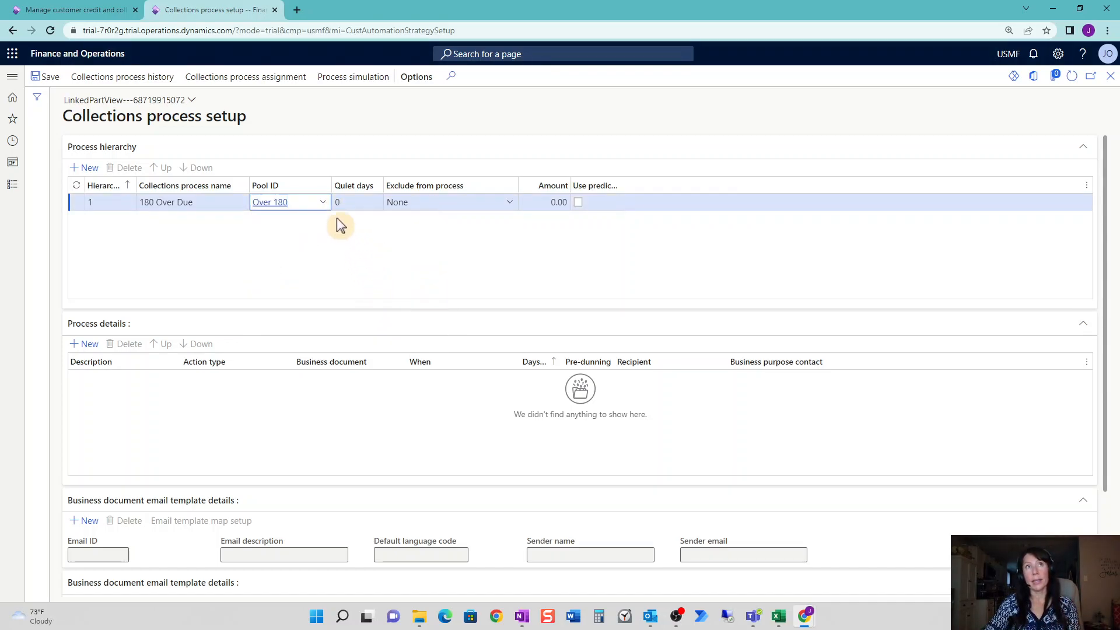
pyautogui.press('Tab')
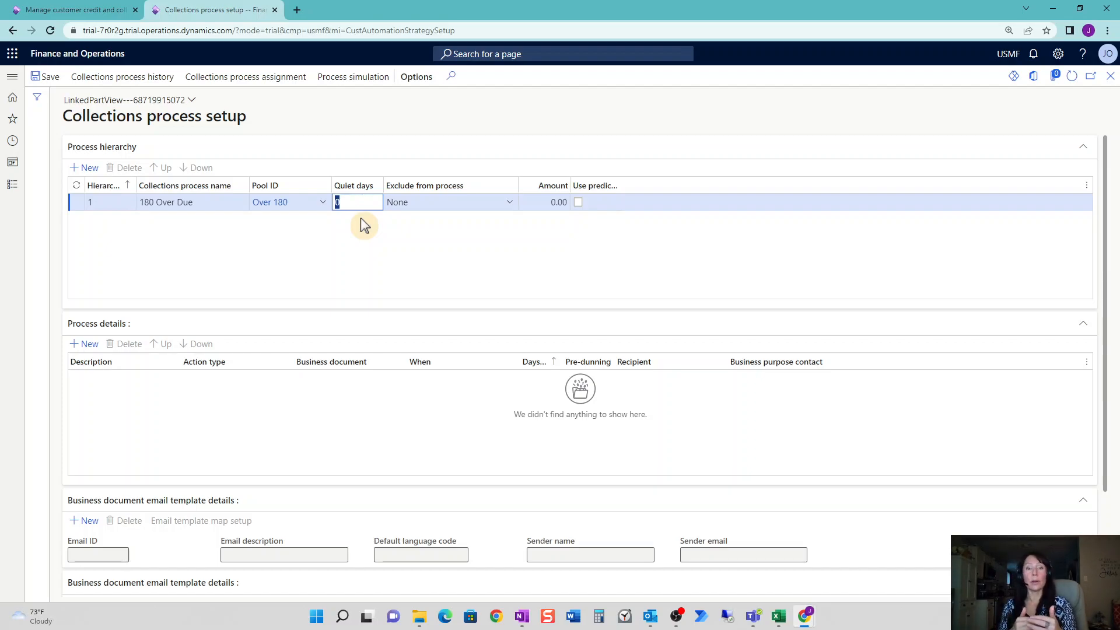
pyautogui.write('2')
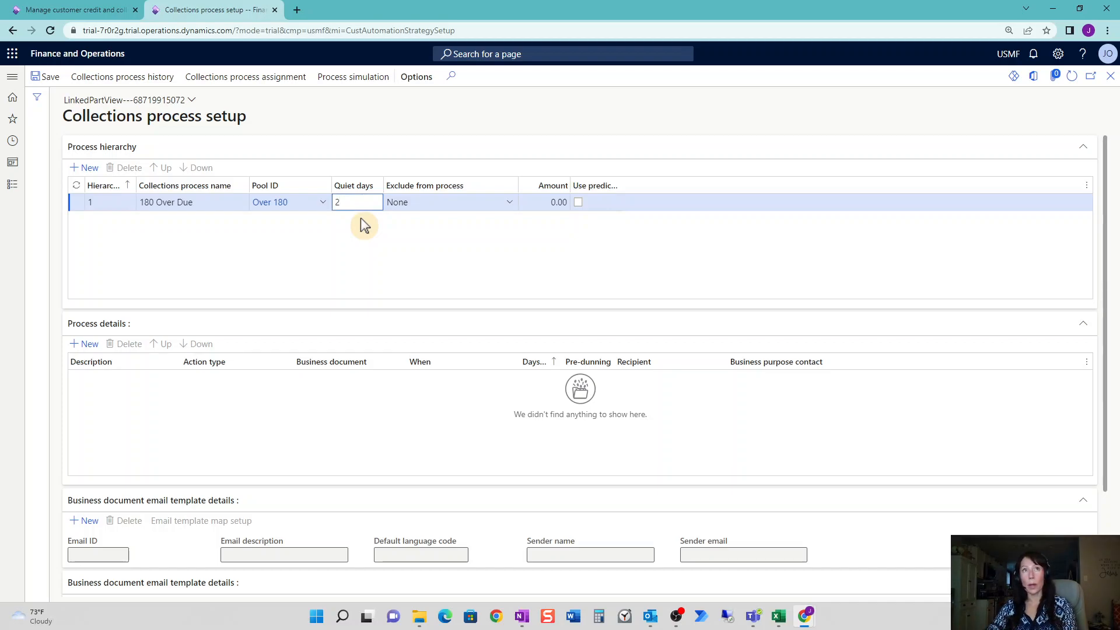
pyautogui.click(391, 222)
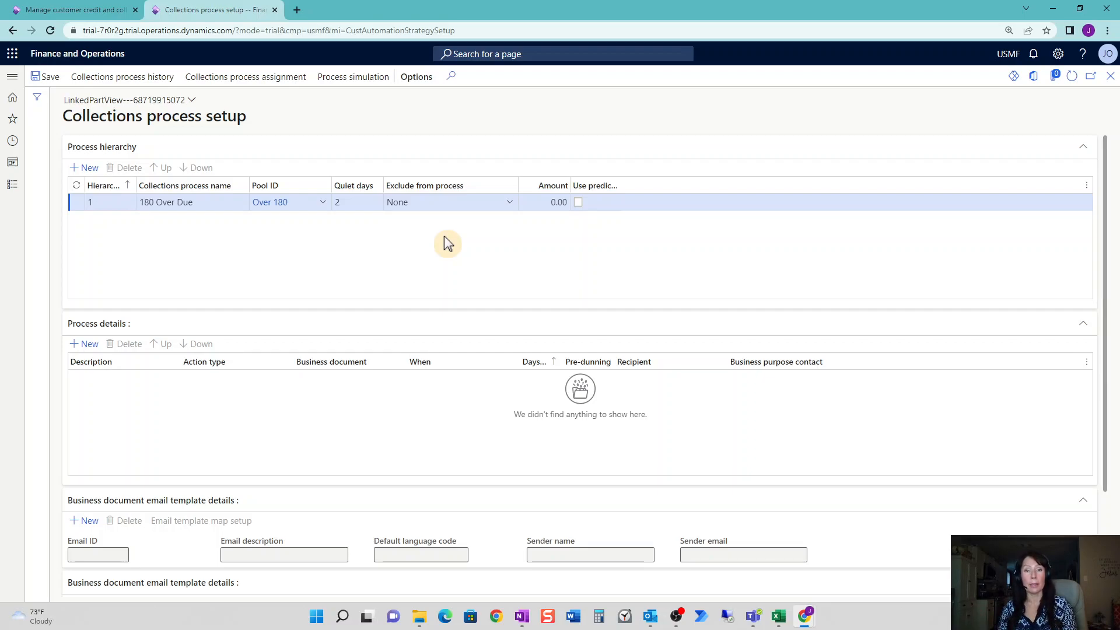
pyautogui.click(510, 203)
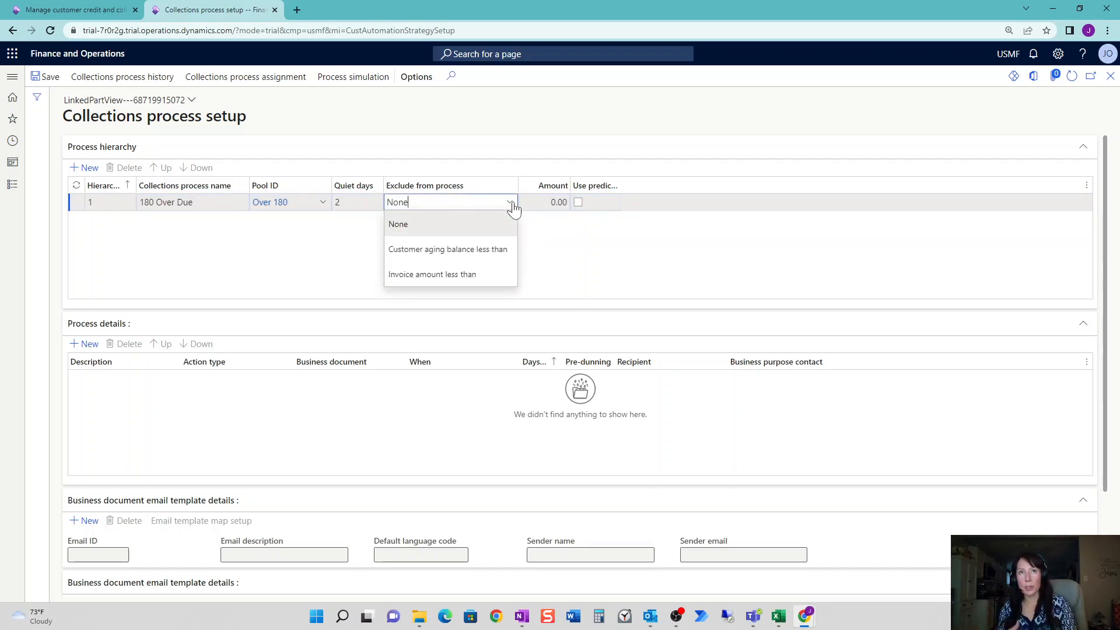
pyautogui.click(475, 275)
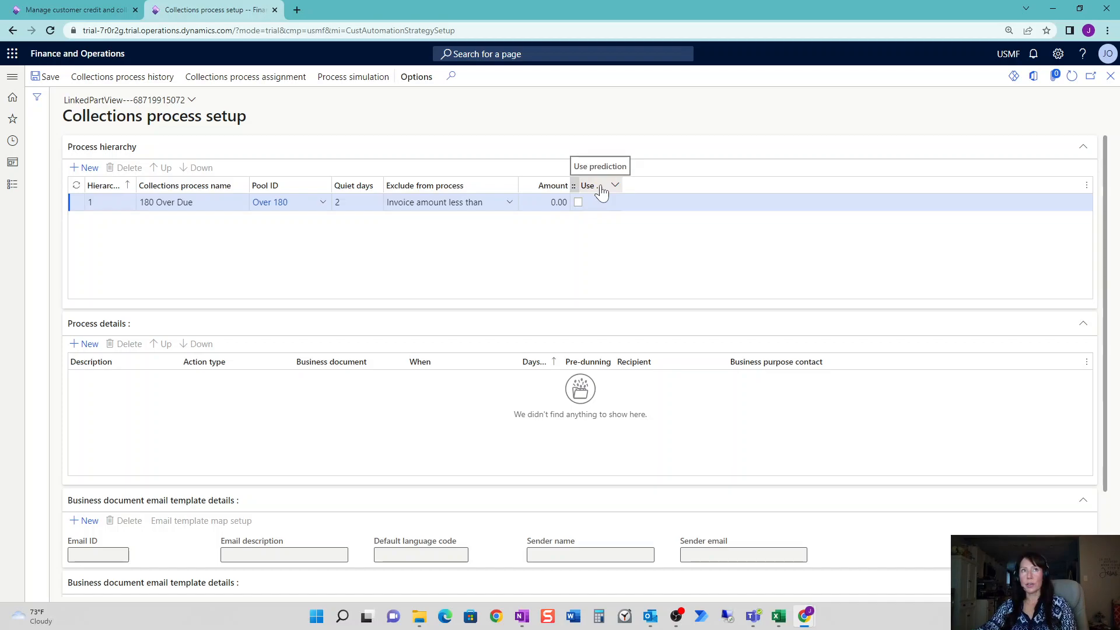
# Add a '180 Over Due' process step with Email action type and begin a new email template.
pyautogui.click(87, 345)
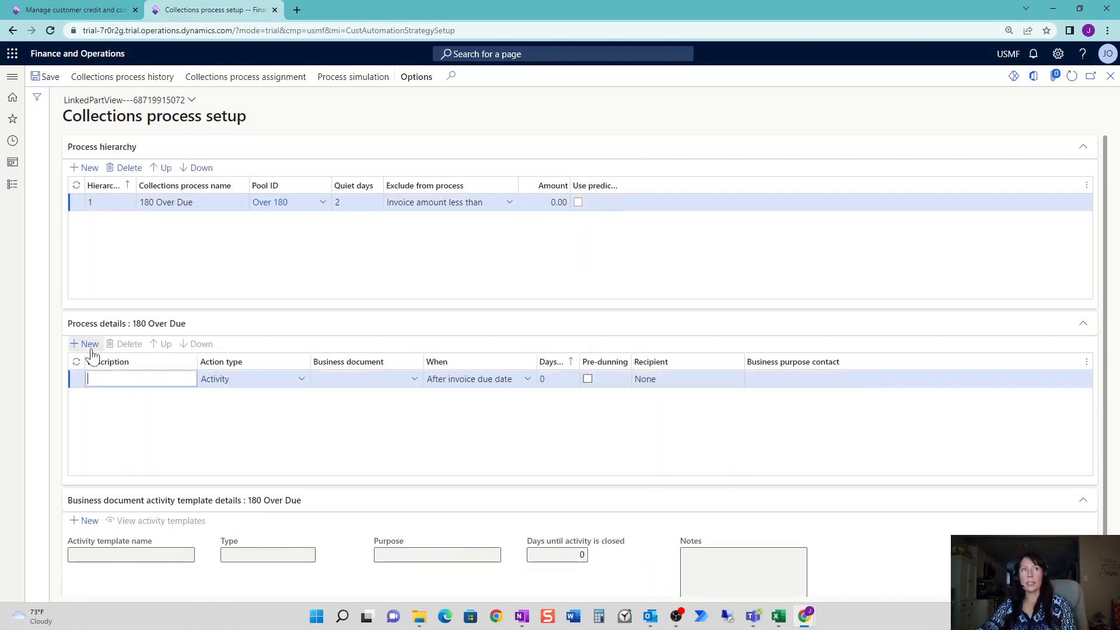
pyautogui.write('180 Over Due')
pyautogui.press('Tab')
pyautogui.click(301, 378)
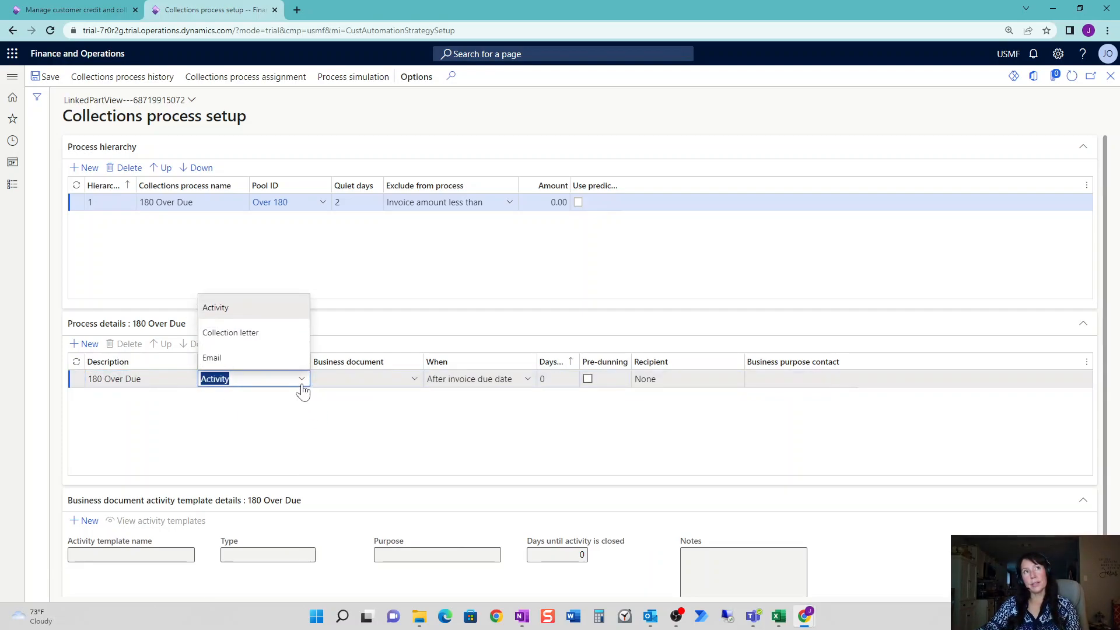
pyautogui.click(277, 359)
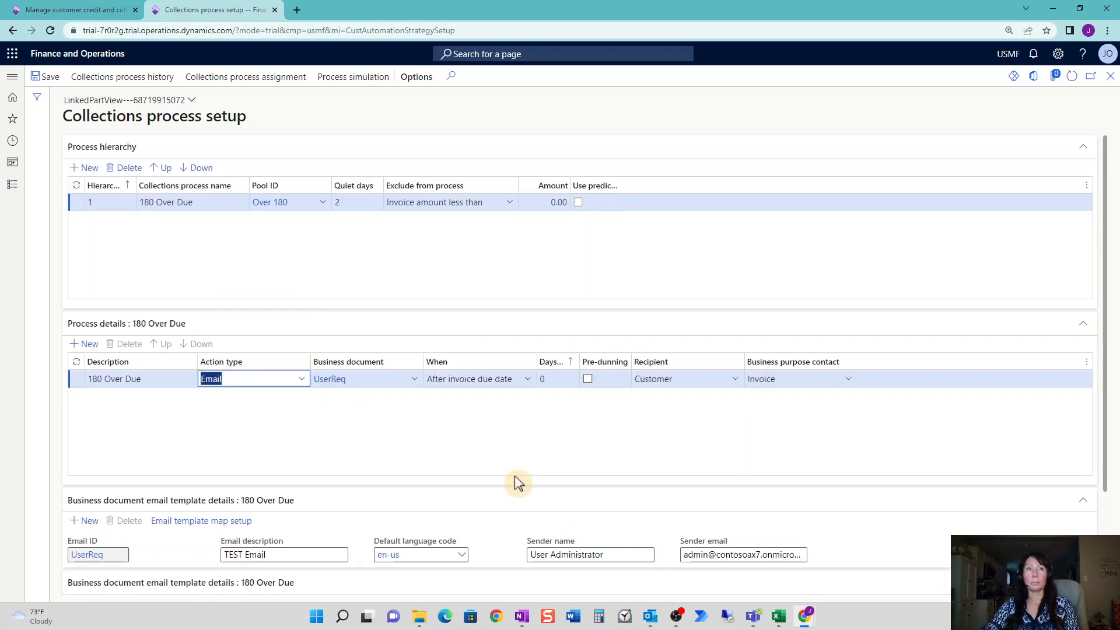
pyautogui.click(368, 378)
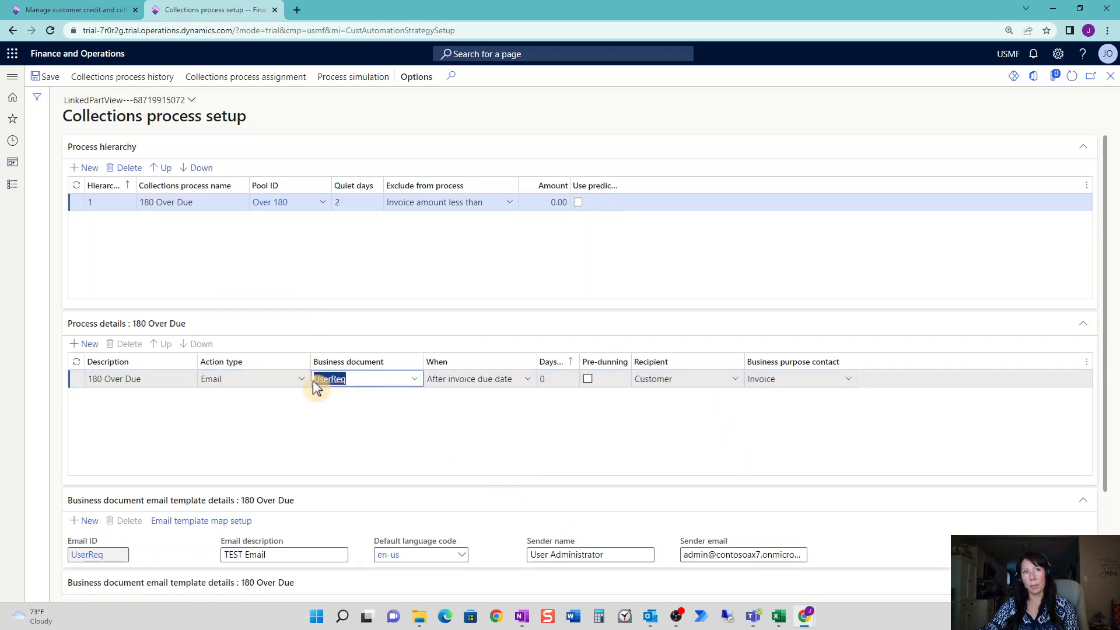
pyautogui.scroll(-1, 387, 411)
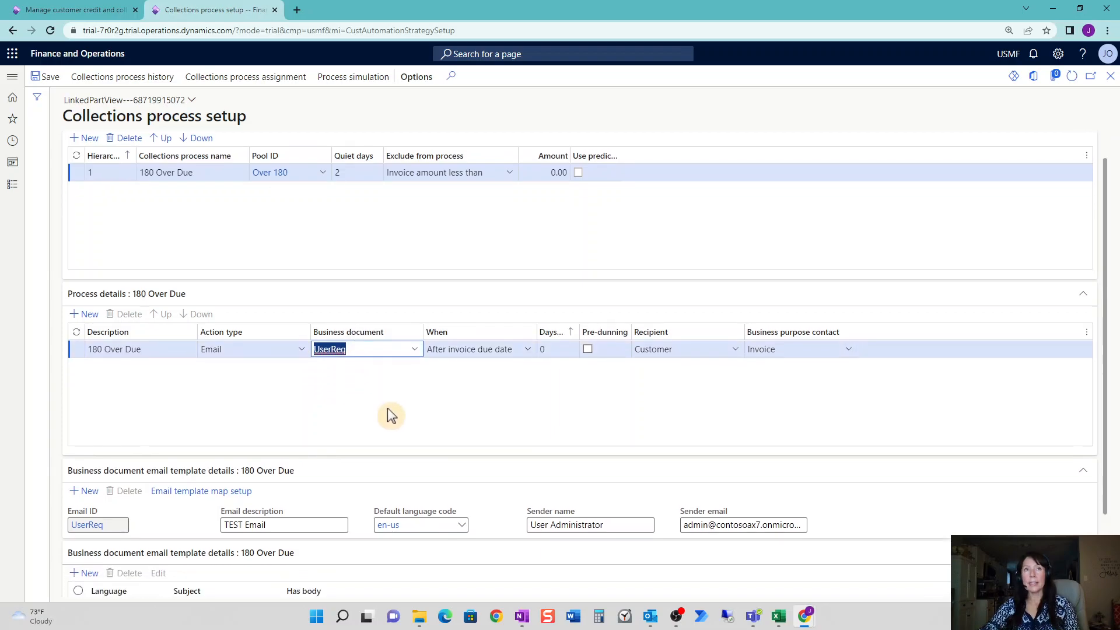
pyautogui.scroll(-1, 388, 409)
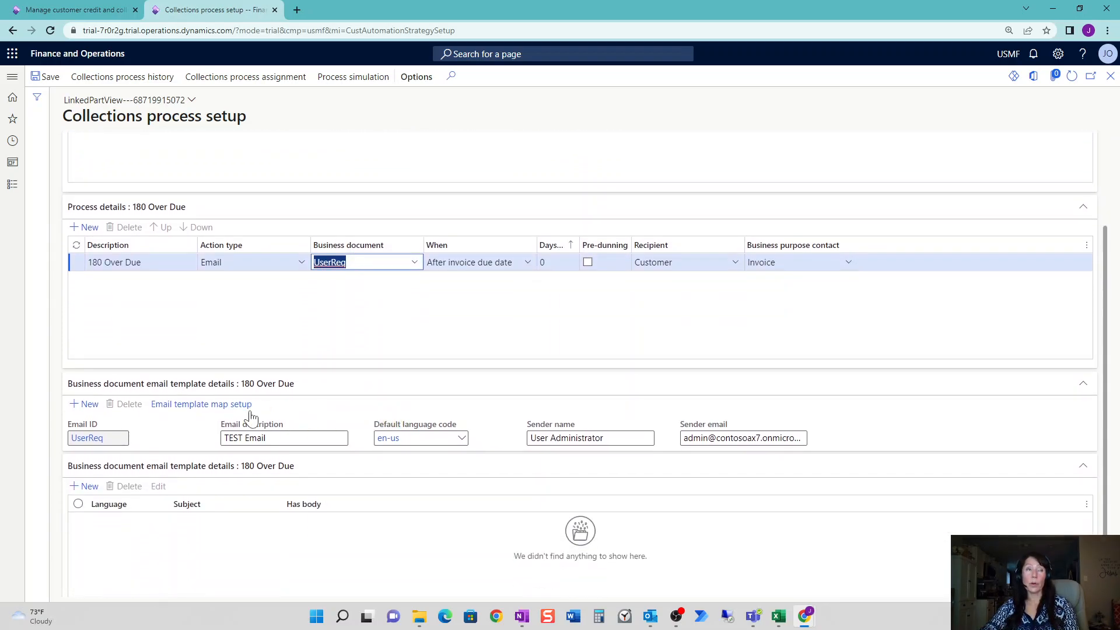
pyautogui.click(90, 411)
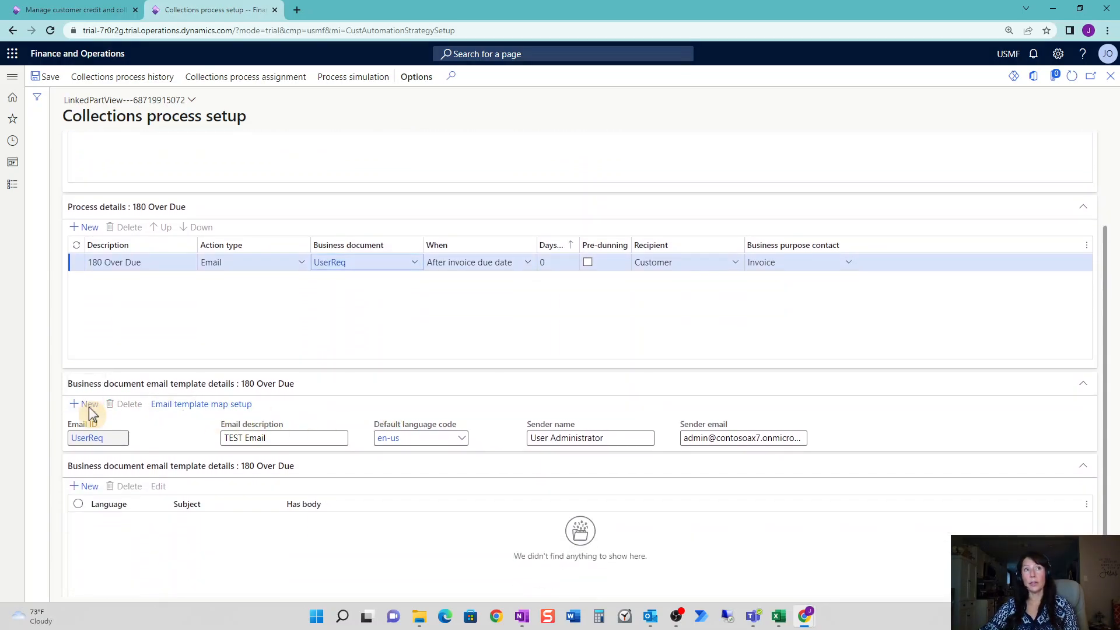
# Give the new email template ID '180 Day', description '180 Past Due' and language en-us.
pyautogui.write('1')
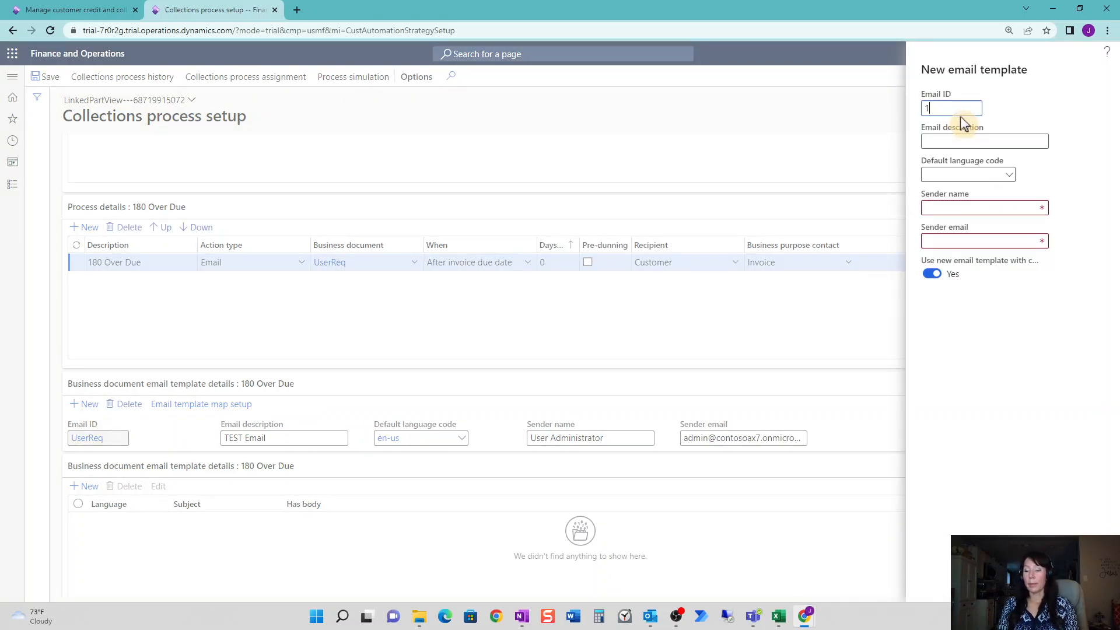
pyautogui.write('80 Day')
pyautogui.press('Tab')
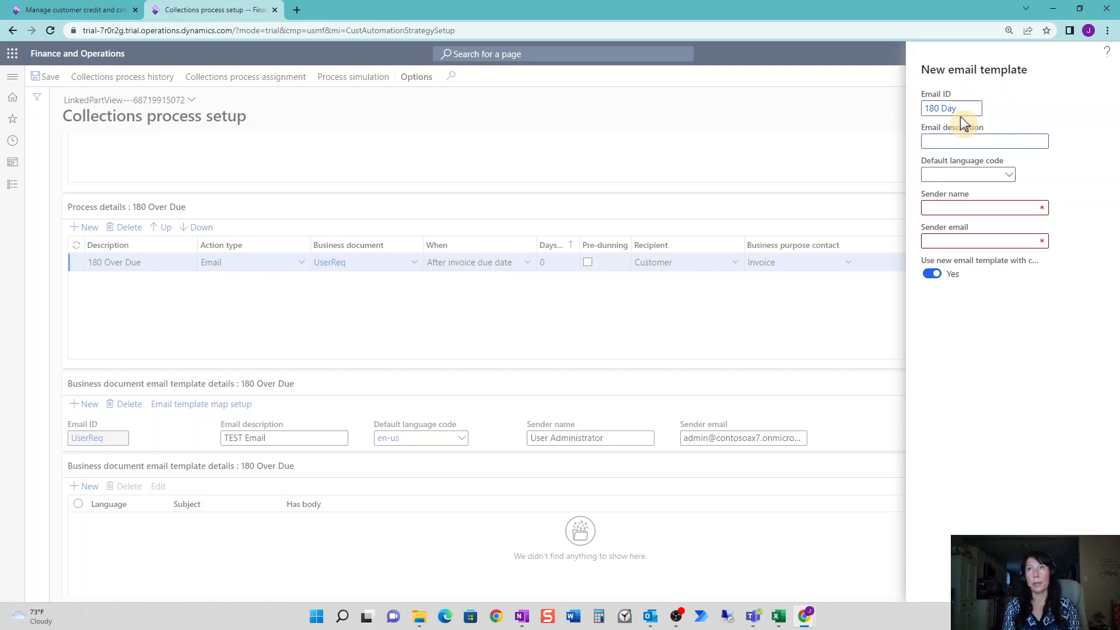
pyautogui.write('180 Pastu')
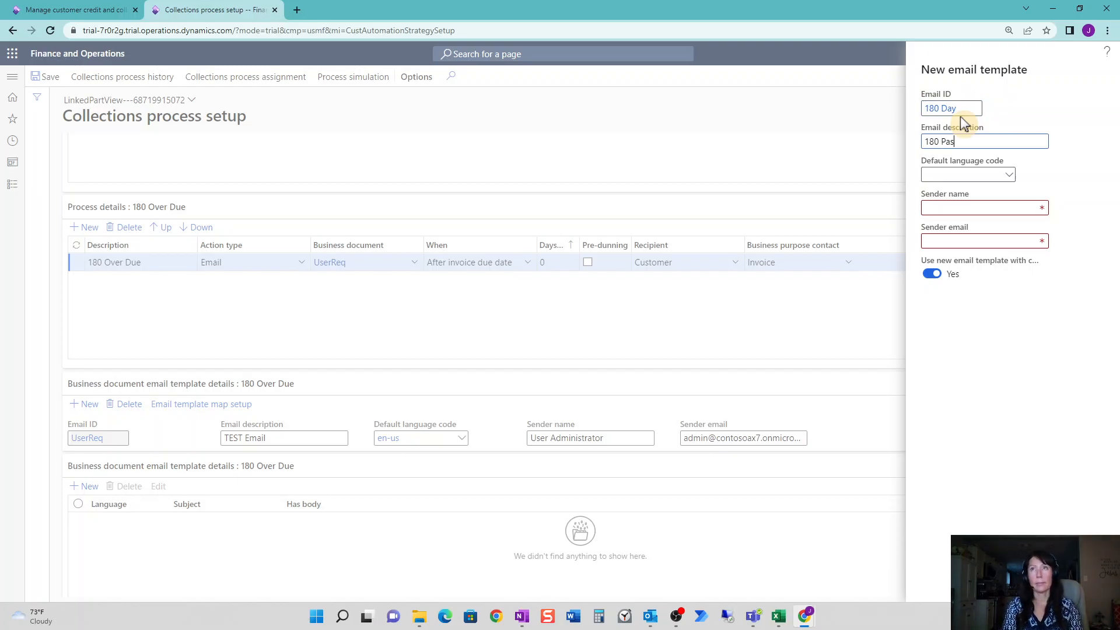
pyautogui.press('BackSpace')
pyautogui.press('BackSpace')
pyautogui.write('dUe')
pyautogui.press('BackSpace')
pyautogui.press('BackSpace')
pyautogui.press('BackSpace')
pyautogui.write('d')
pyautogui.write('Due')
pyautogui.press('Tab')
pyautogui.write('en-us')
# Enter the sender's name and e-mail, save the template, and select it as the step's business document.
pyautogui.press('Tab')
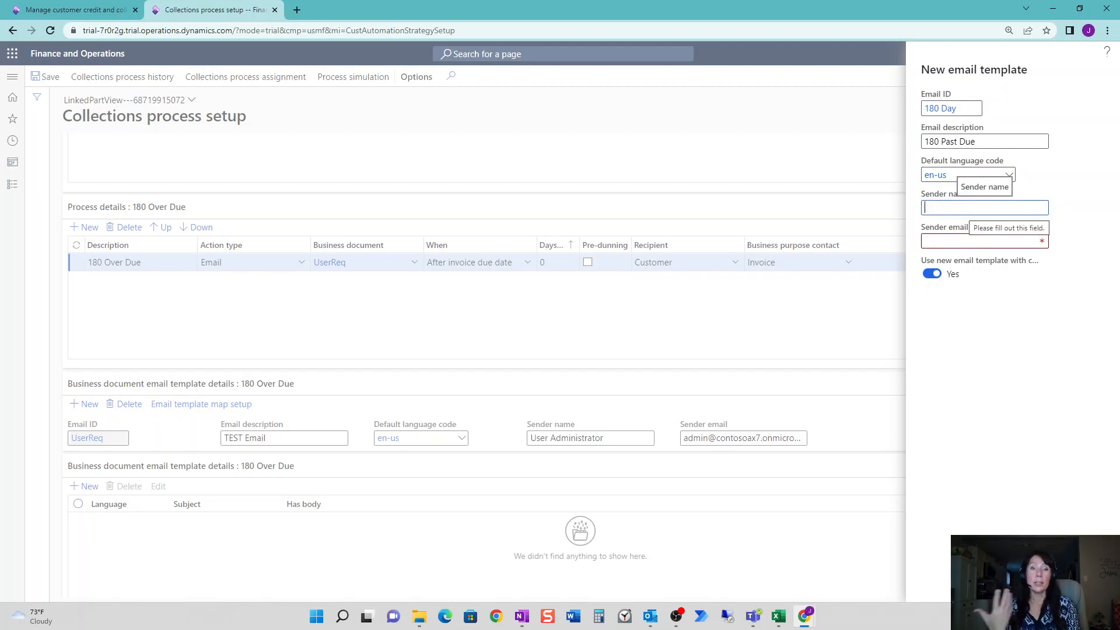
pyautogui.press('Tab')
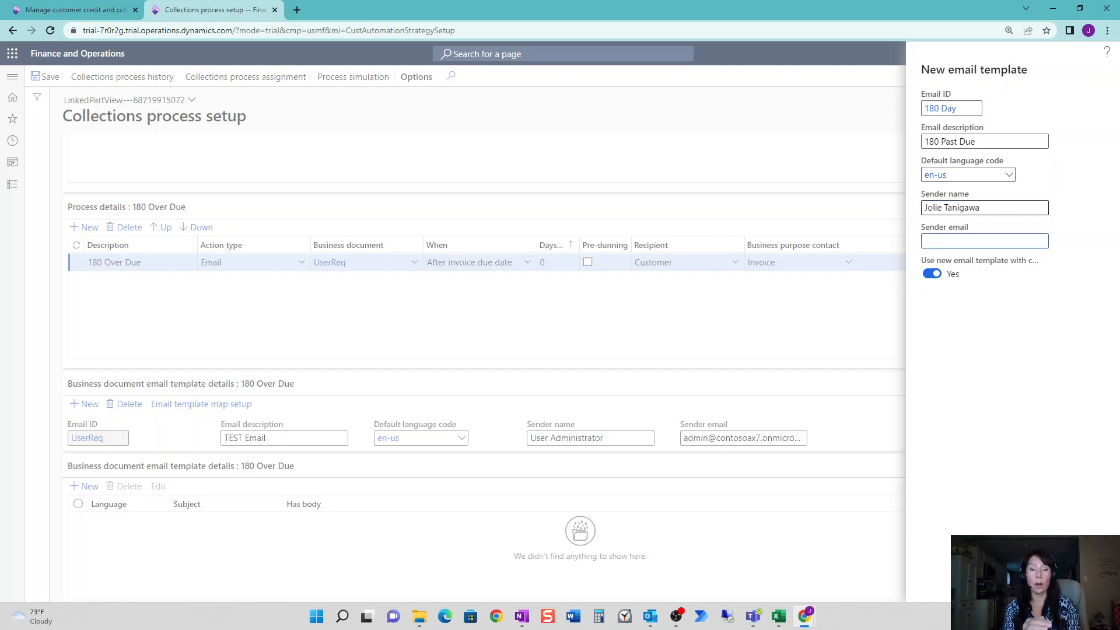
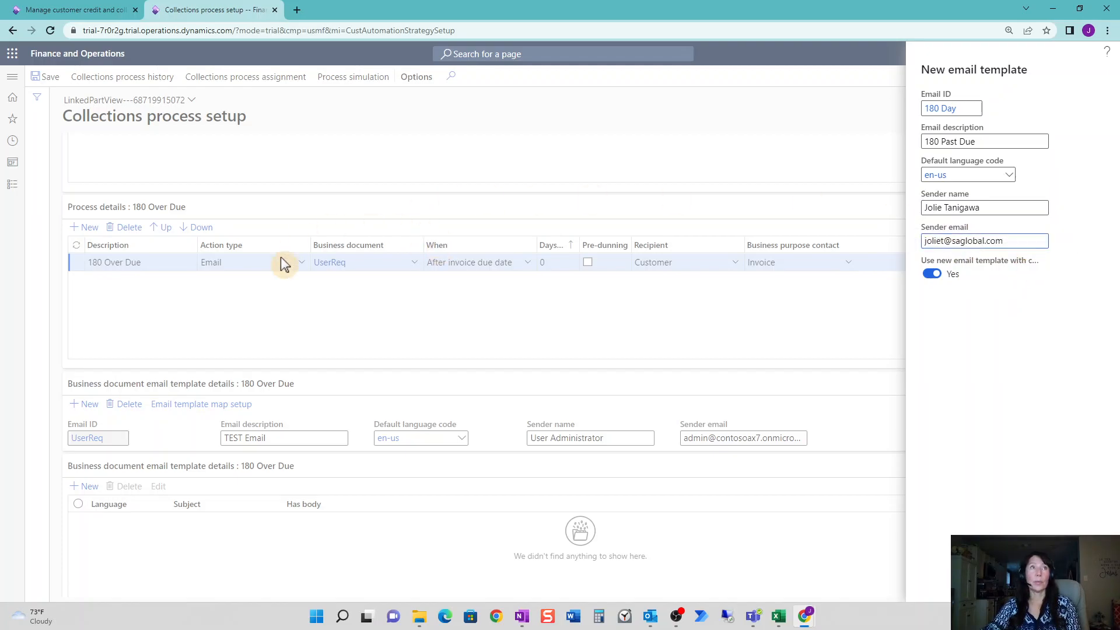
pyautogui.click(1030, 584)
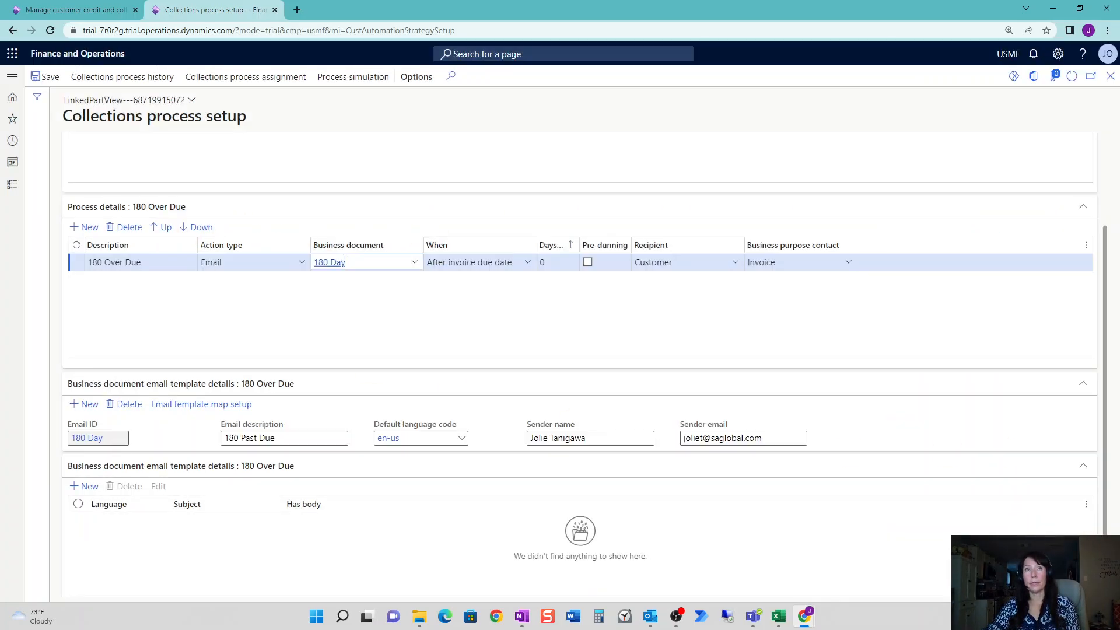
pyautogui.click(359, 268)
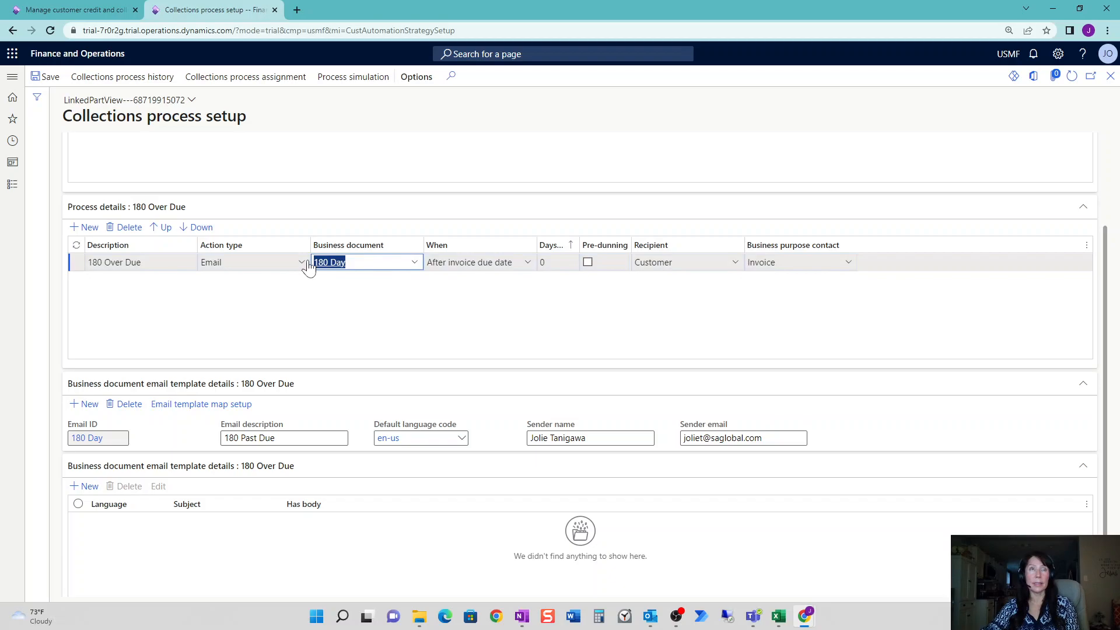
pyautogui.click(150, 436)
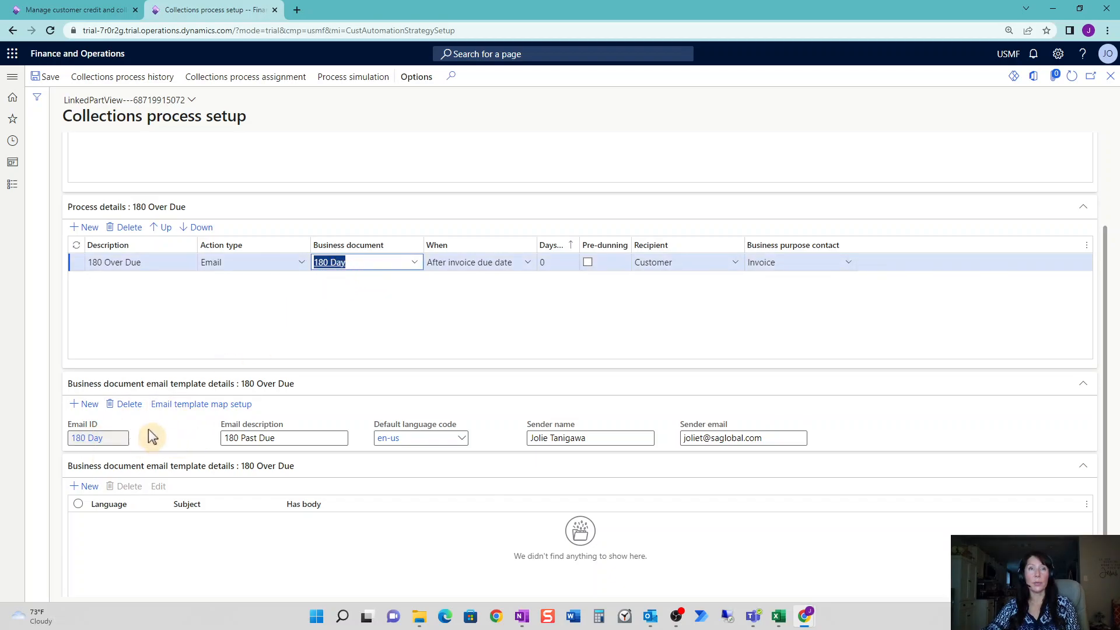
pyautogui.scroll(-1, 327, 467)
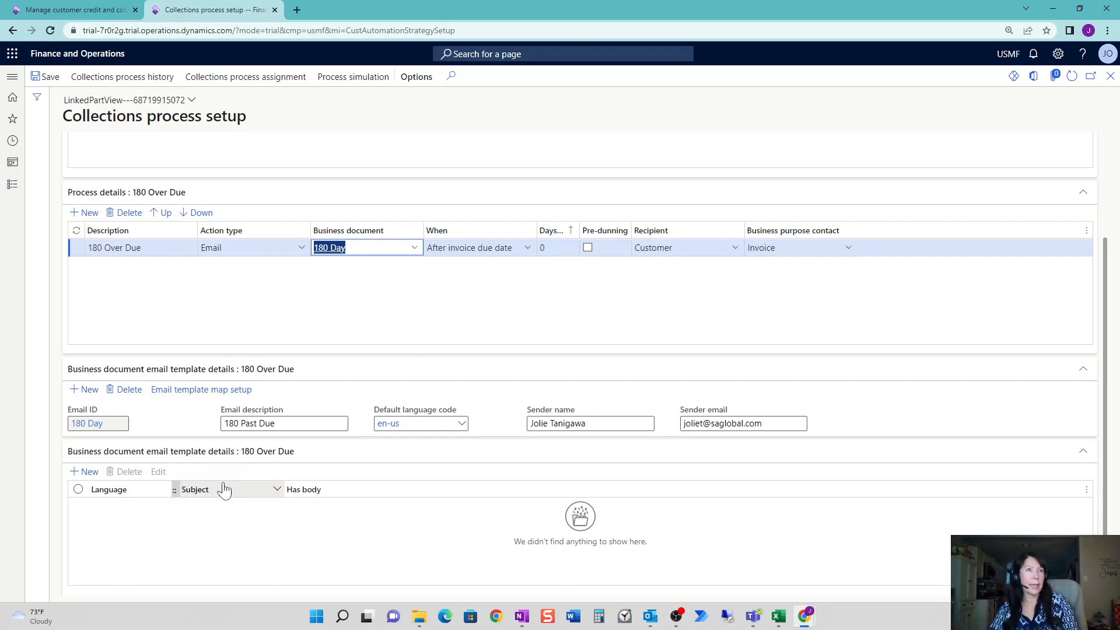
# Open Email template map setup, select the Amount variable text, and start a new Outlook message.
pyautogui.click(196, 391)
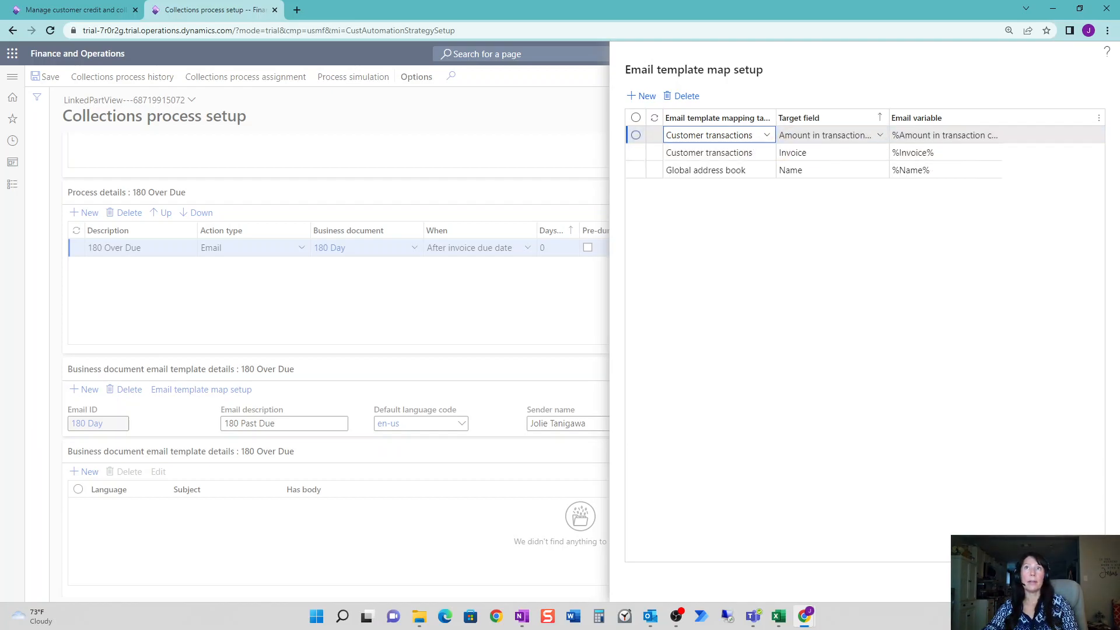
pyautogui.moveTo(893, 135); pyautogui.dragTo(1016, 146)
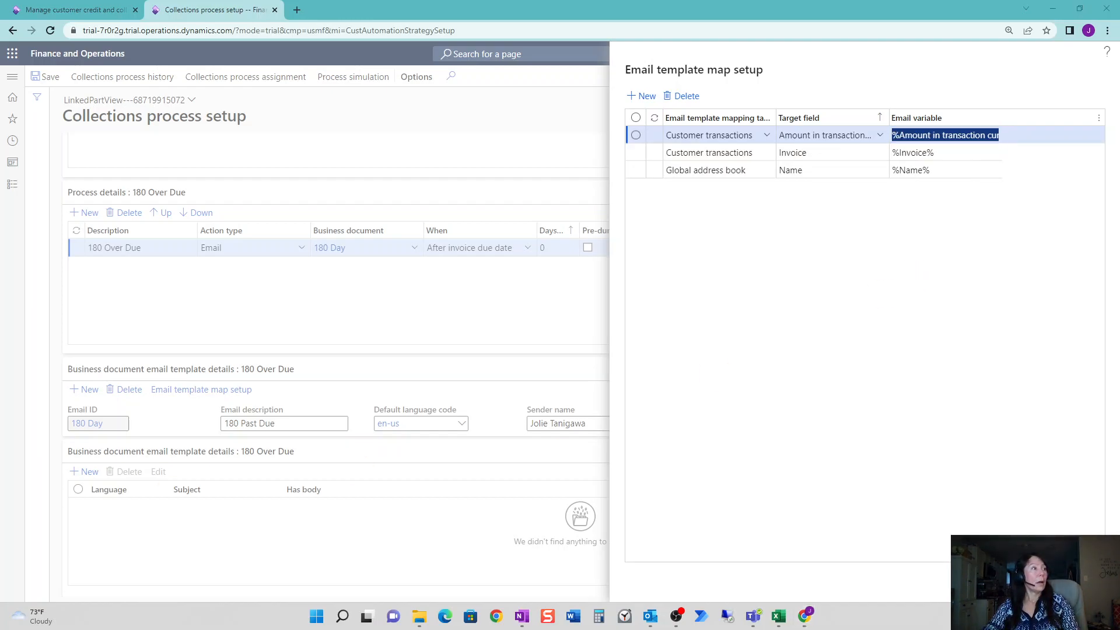
pyautogui.hotkey('ctrl', 'n')
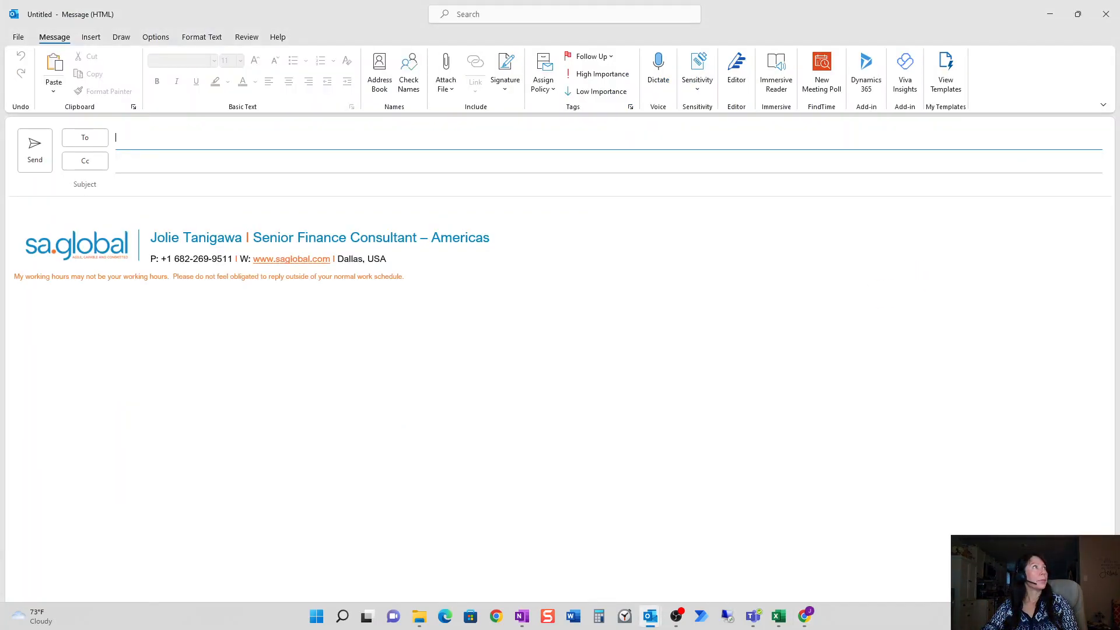
# Replace the signature with the Past Due 90 Days template, changing 90 days to 180.
pyautogui.click(69, 212)
pyautogui.hotkey('ctrl', 'a')
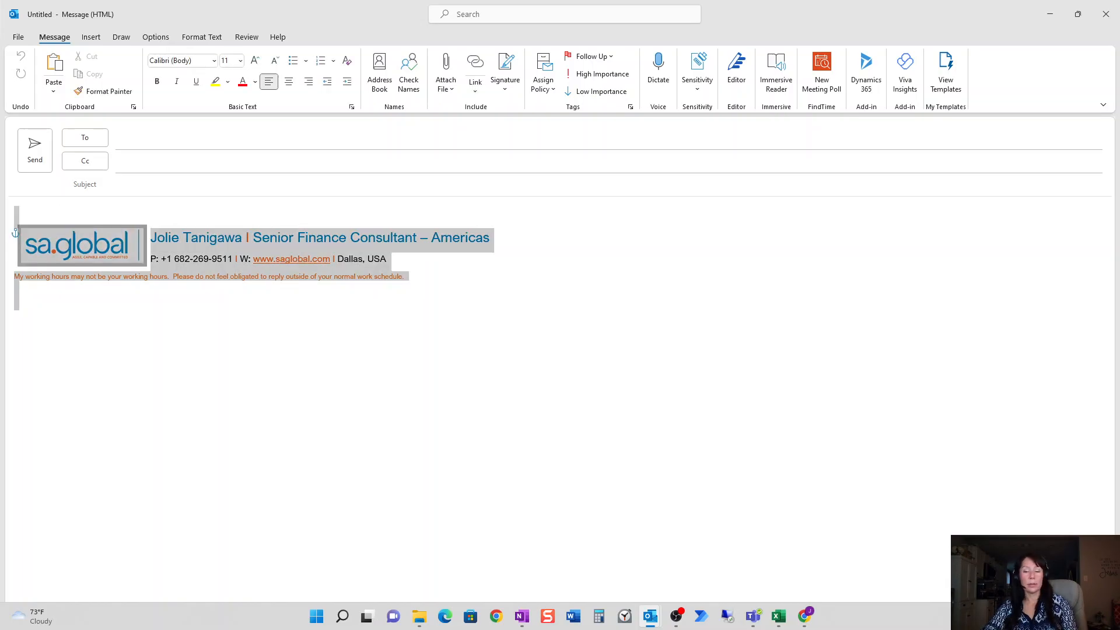
pyautogui.press('Delete')
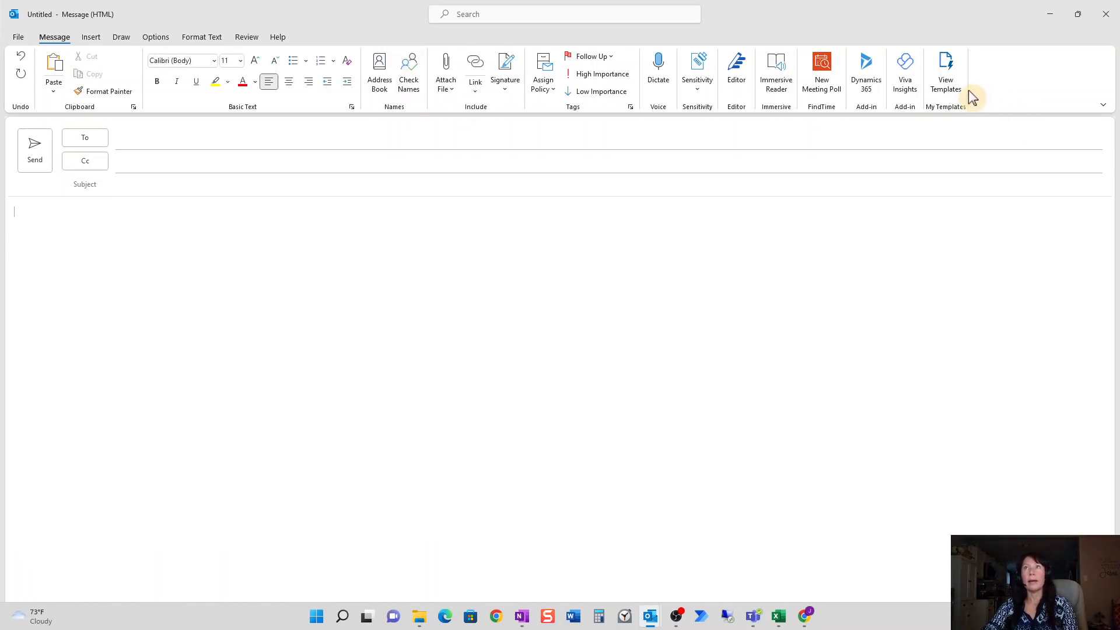
pyautogui.click(946, 81)
pyautogui.click(980, 513)
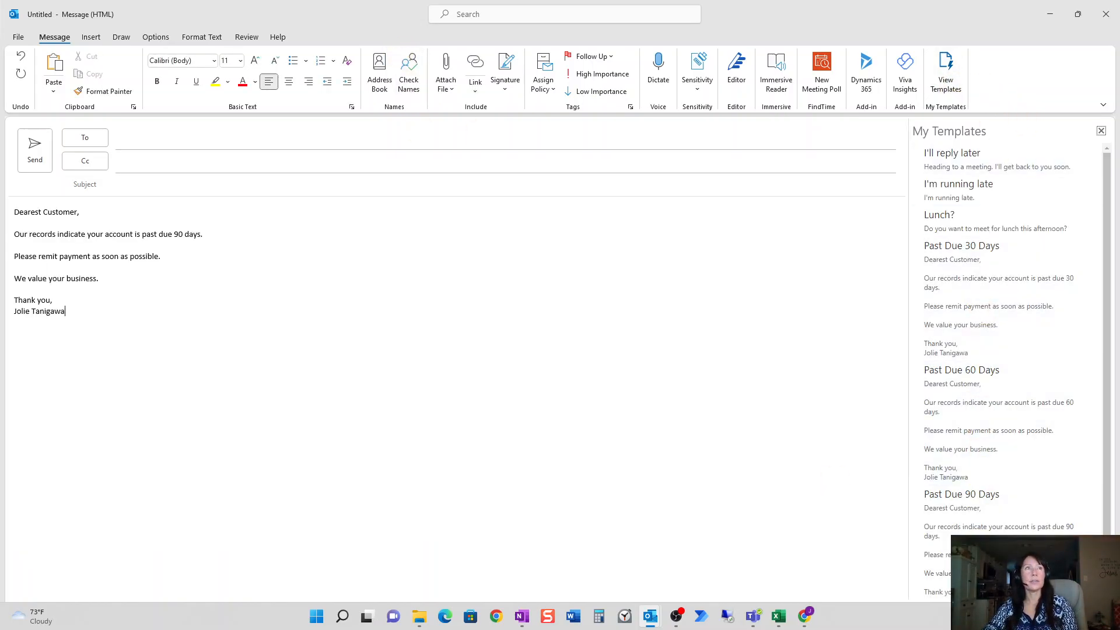
pyautogui.press('Delete')
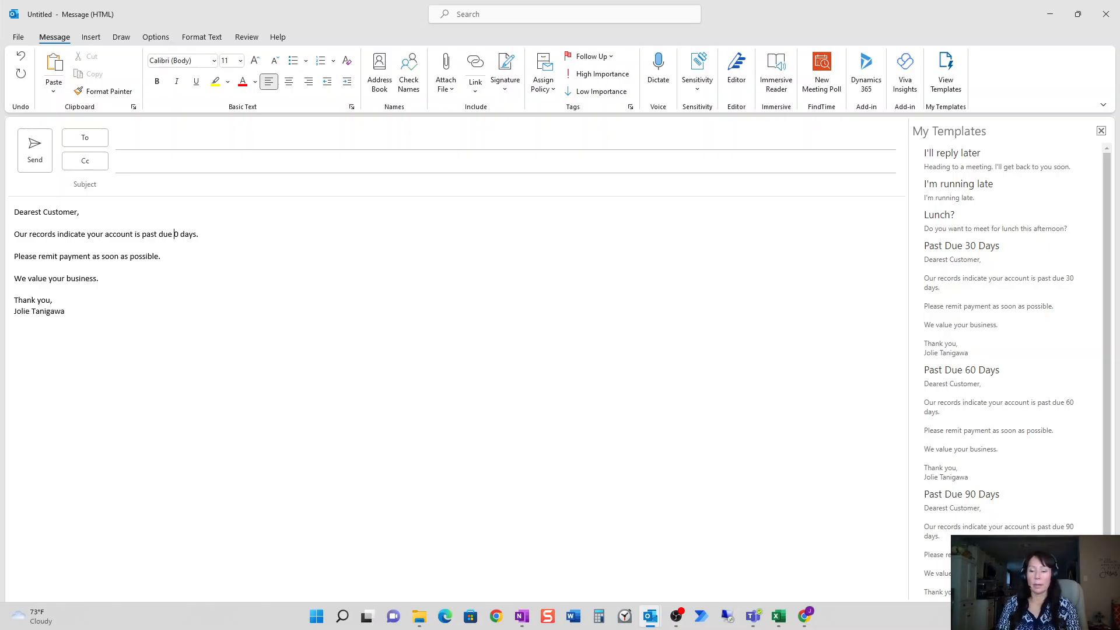
pyautogui.write('18')
pyautogui.click(267, 360)
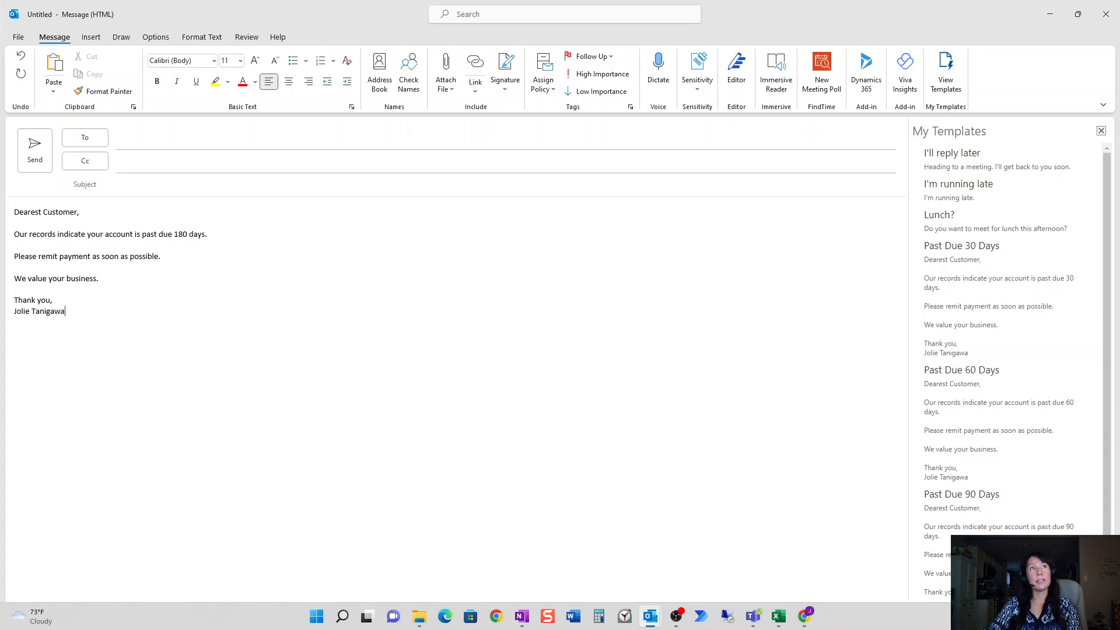
# Replace 'Customer' in the greeting with the %Name% variable copied from Dynamics.
pyautogui.moveTo(373, 18); pyautogui.dragTo(305, 117)
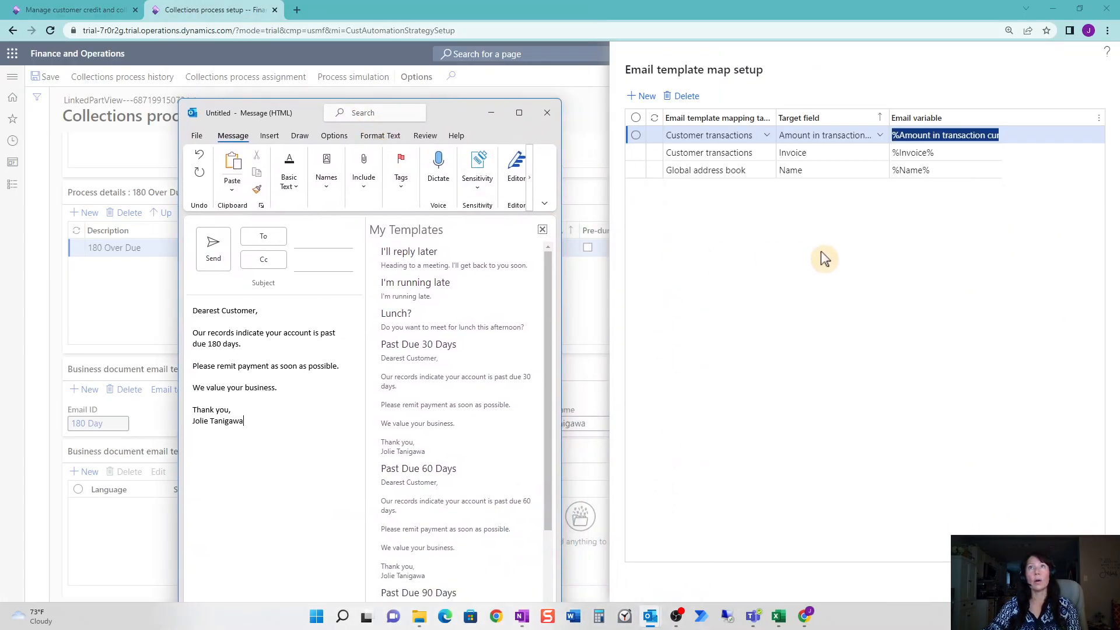
pyautogui.click(820, 255)
pyautogui.click(928, 173)
pyautogui.moveTo(932, 172); pyautogui.dragTo(884, 172)
pyautogui.hotkey('ctrl', 'c')
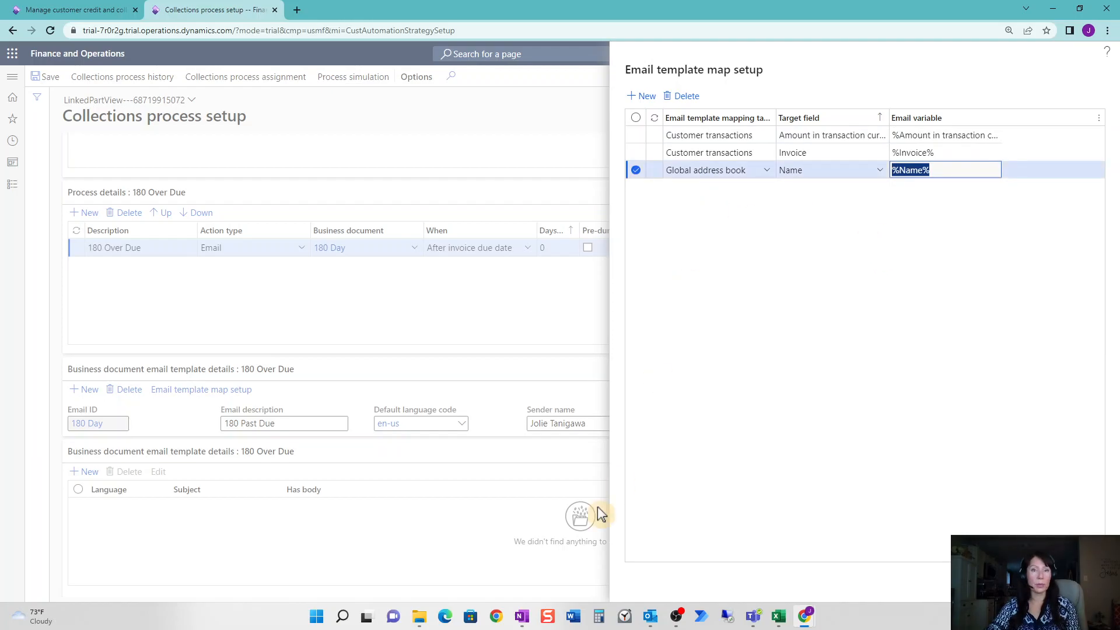
pyautogui.moveTo(649, 626)
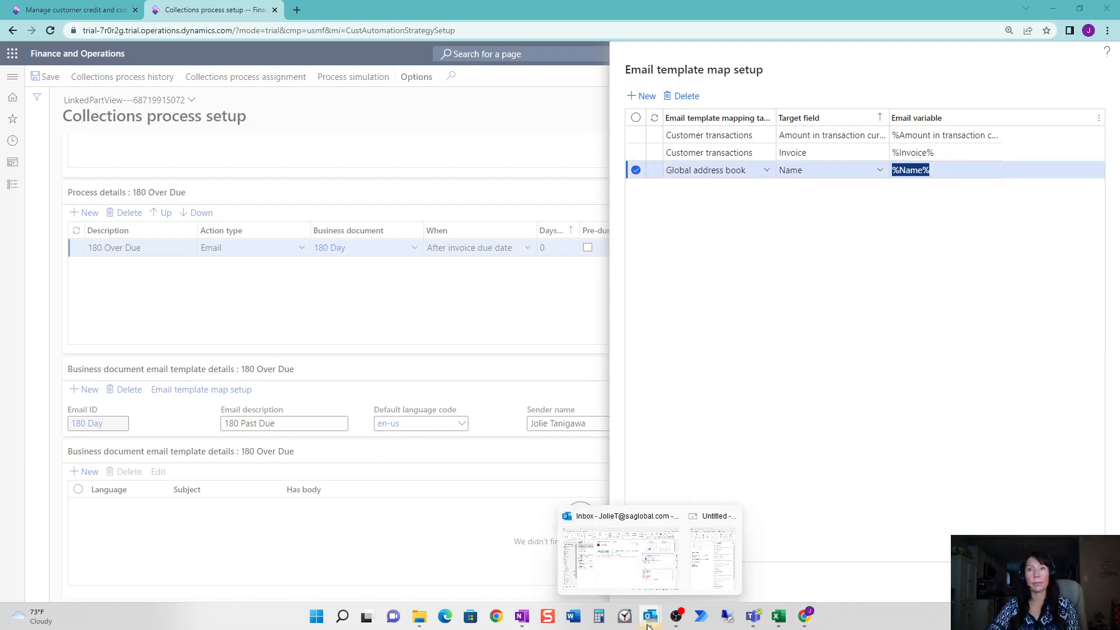
pyautogui.click(711, 557)
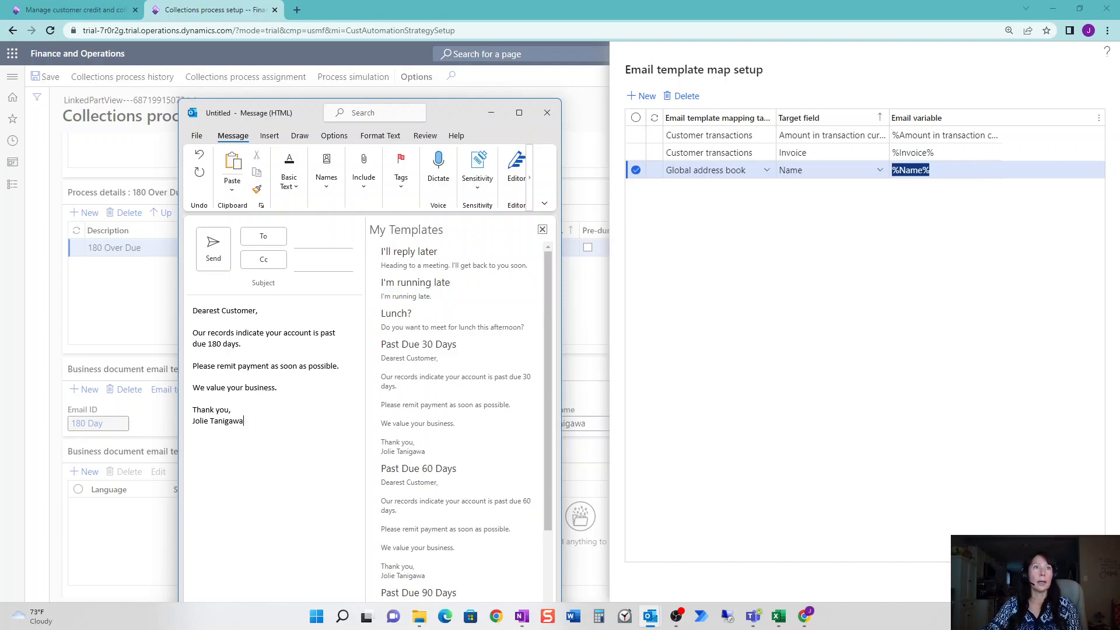
pyautogui.moveTo(221, 311); pyautogui.dragTo(255, 311)
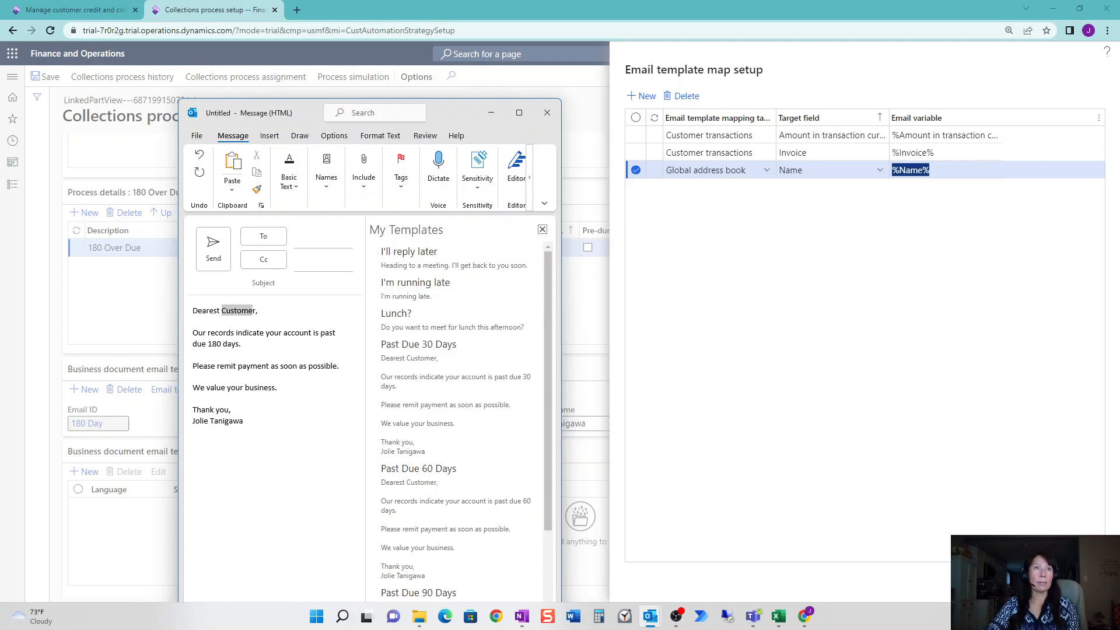
pyautogui.hotkey('ctrl', 'v')
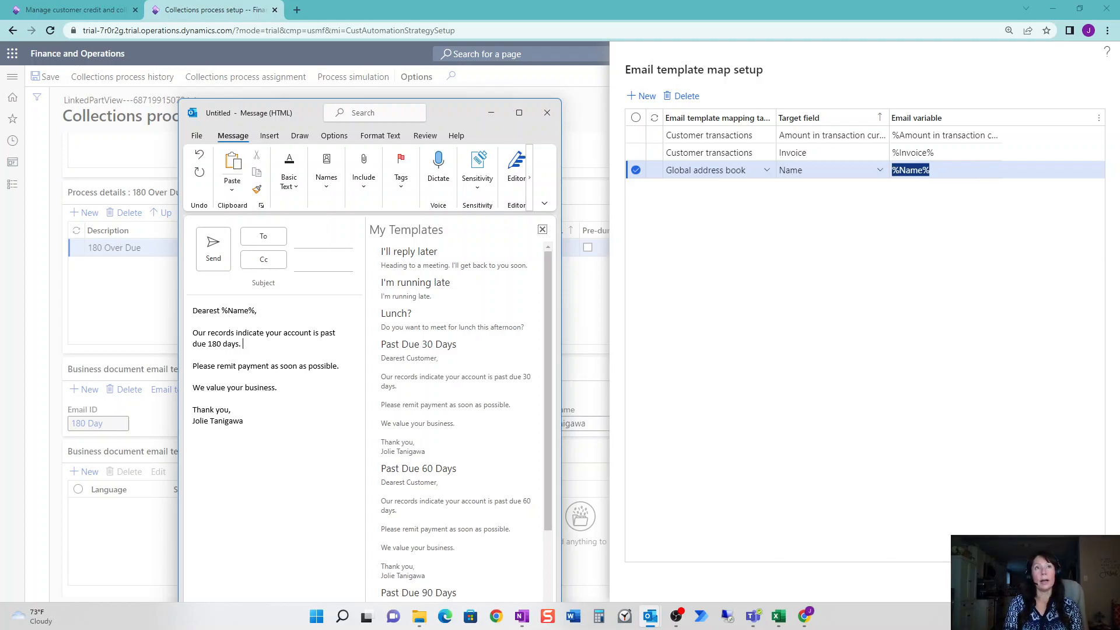
# Insert the %Invoice% variable followed by 'is past due in the amount of'.
pyautogui.write('Inv')
pyautogui.press('BackSpace')
pyautogui.press('BackSpace')
pyautogui.press('BackSpace')
pyautogui.press('BackSpace')
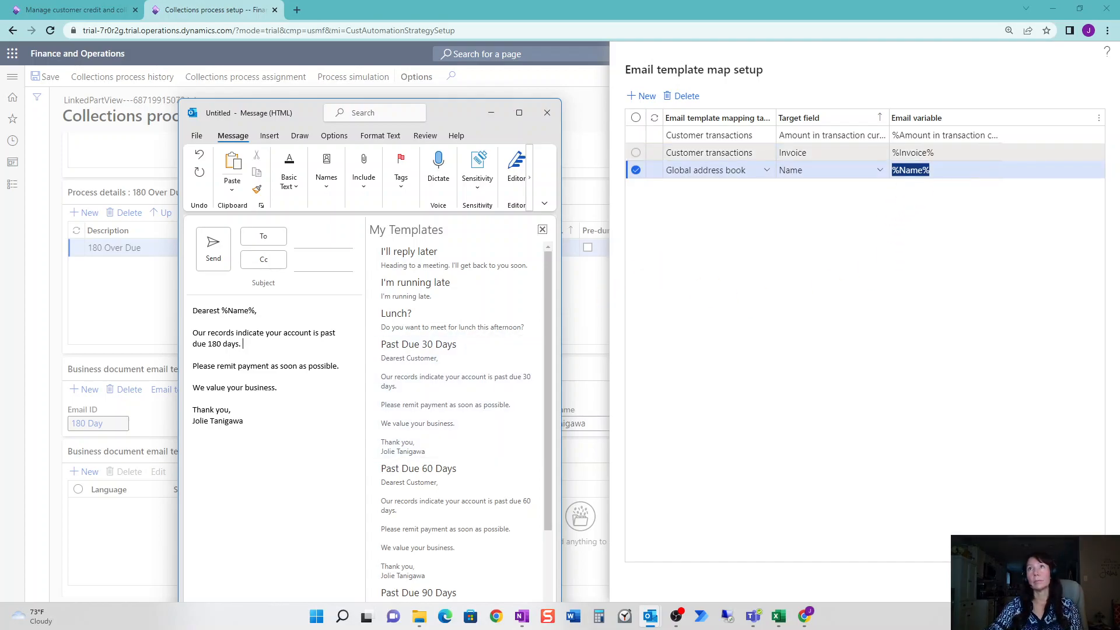
pyautogui.click(910, 152)
pyautogui.hotkey('ctrl', 'c')
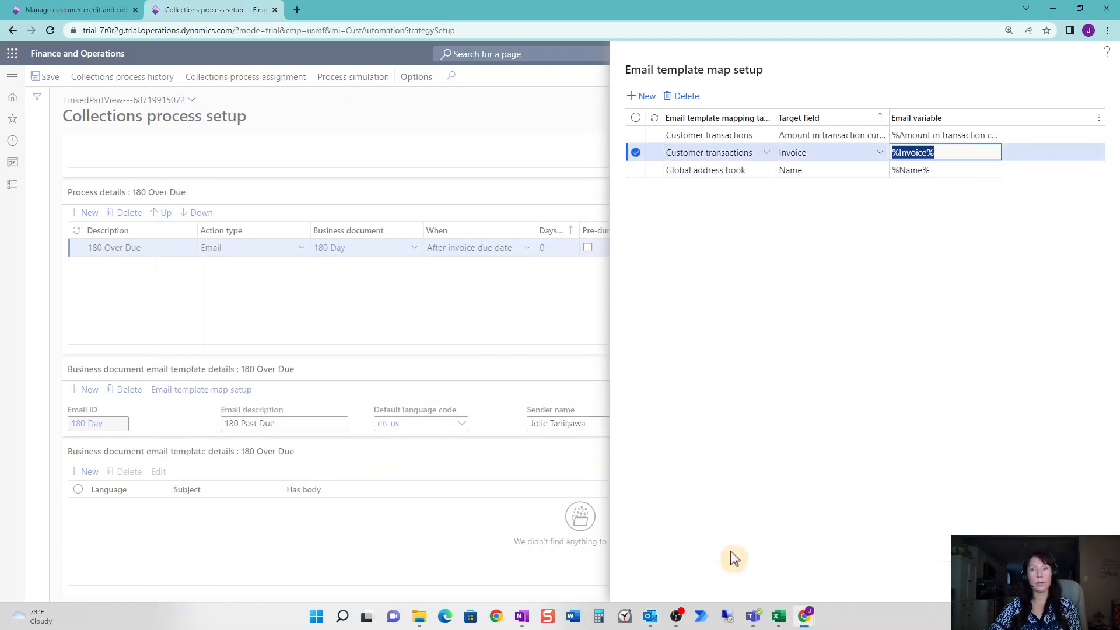
pyautogui.moveTo(651, 615)
pyautogui.click(695, 554)
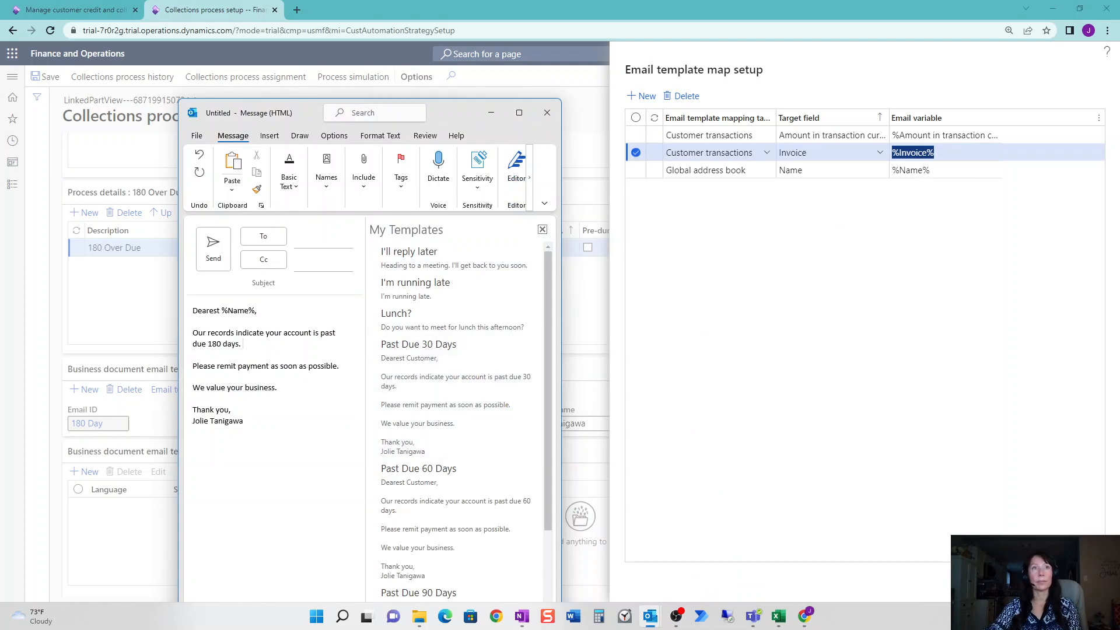
pyautogui.hotkey('ctrl', 'v')
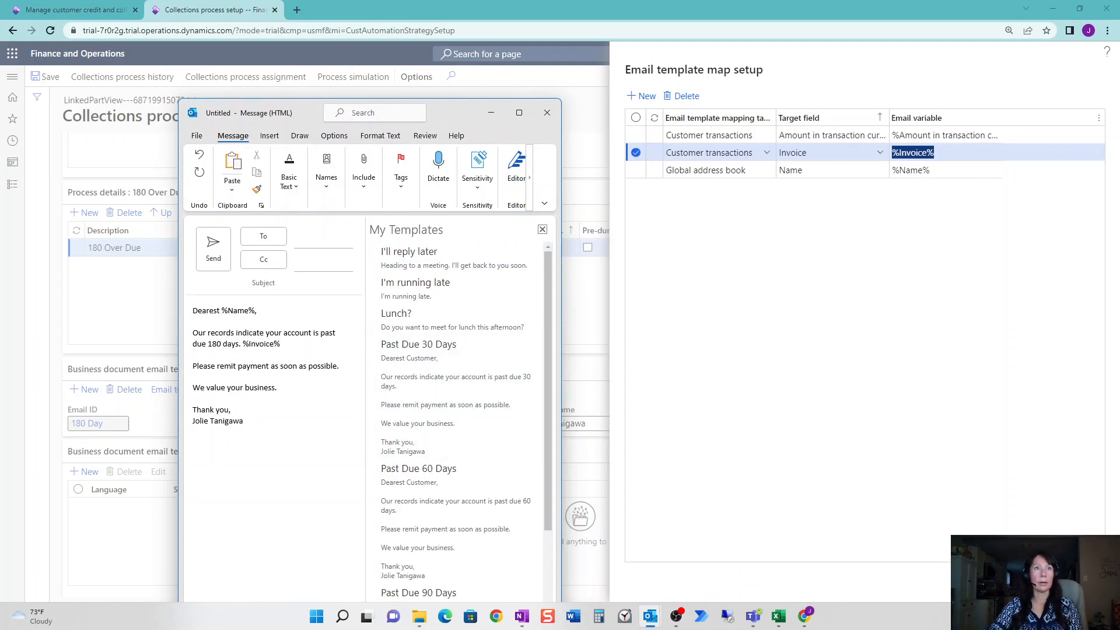
pyautogui.write('is past due in the amount of')
# Paste %Amount in transaction currency%, maximize the message, and close the templates list.
pyautogui.click(902, 135)
pyautogui.click(1069, 132)
pyautogui.hotkey('ctrl', 'c')
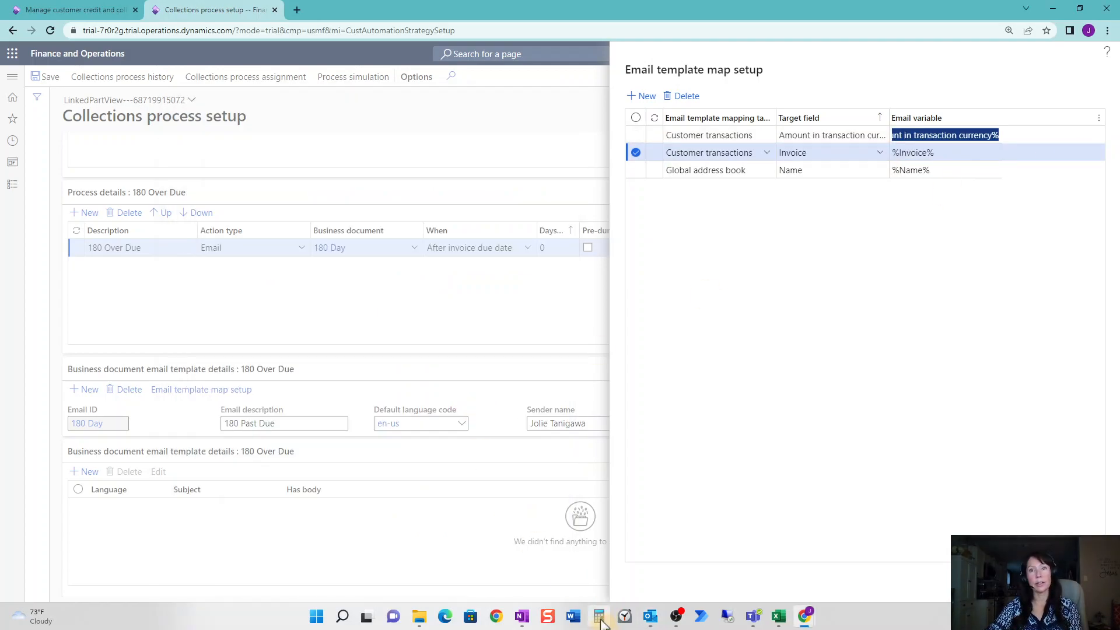
pyautogui.click(714, 575)
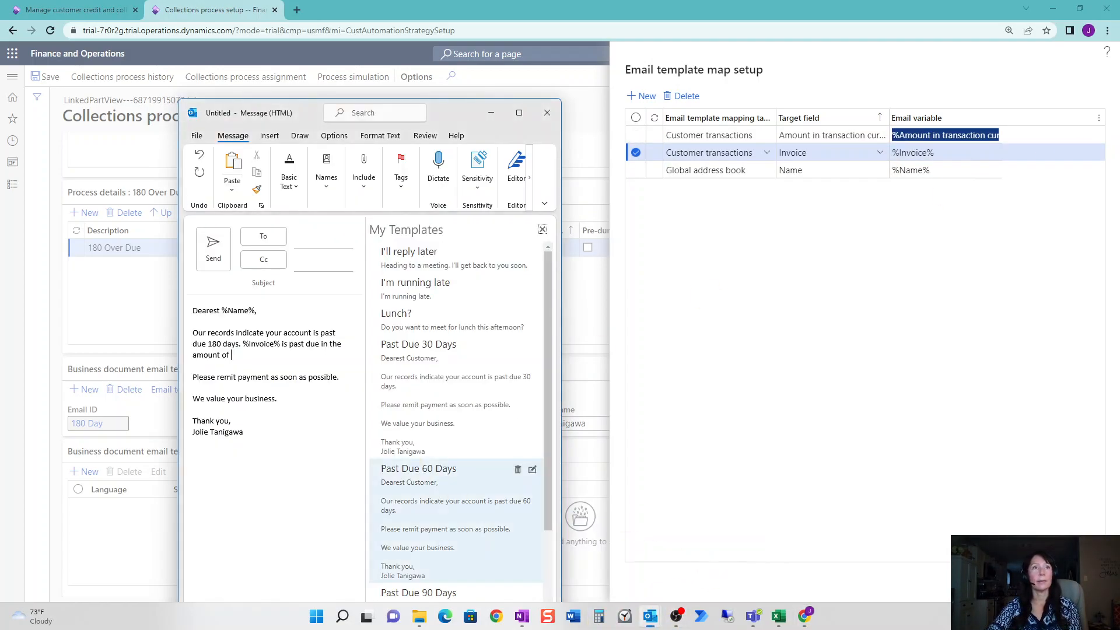
pyautogui.hotkey('ctrl', 'v')
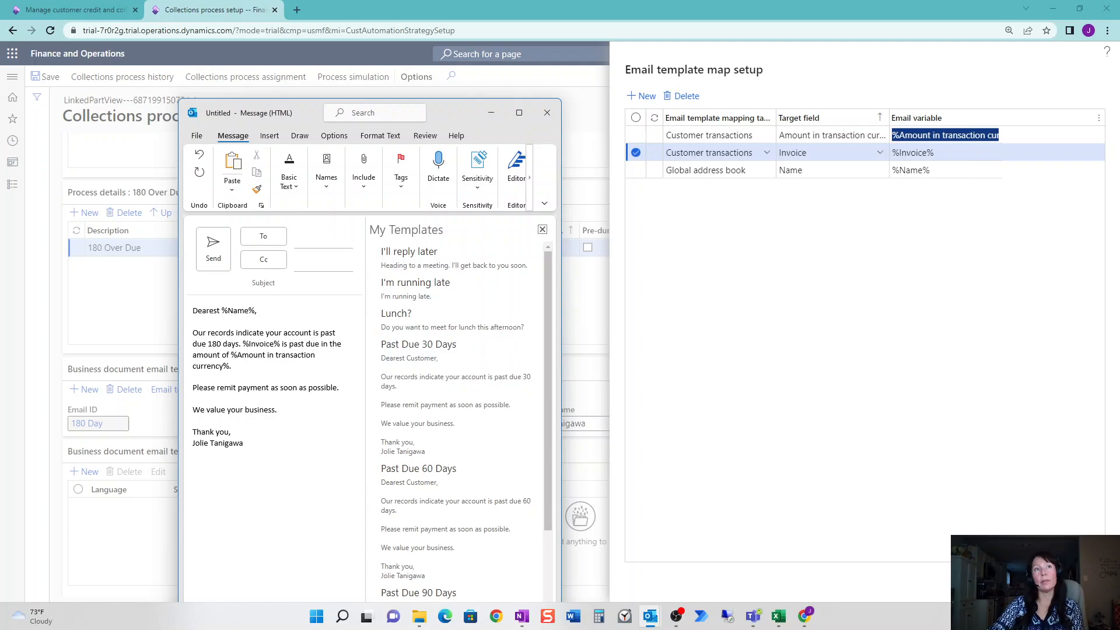
pyautogui.click(520, 112)
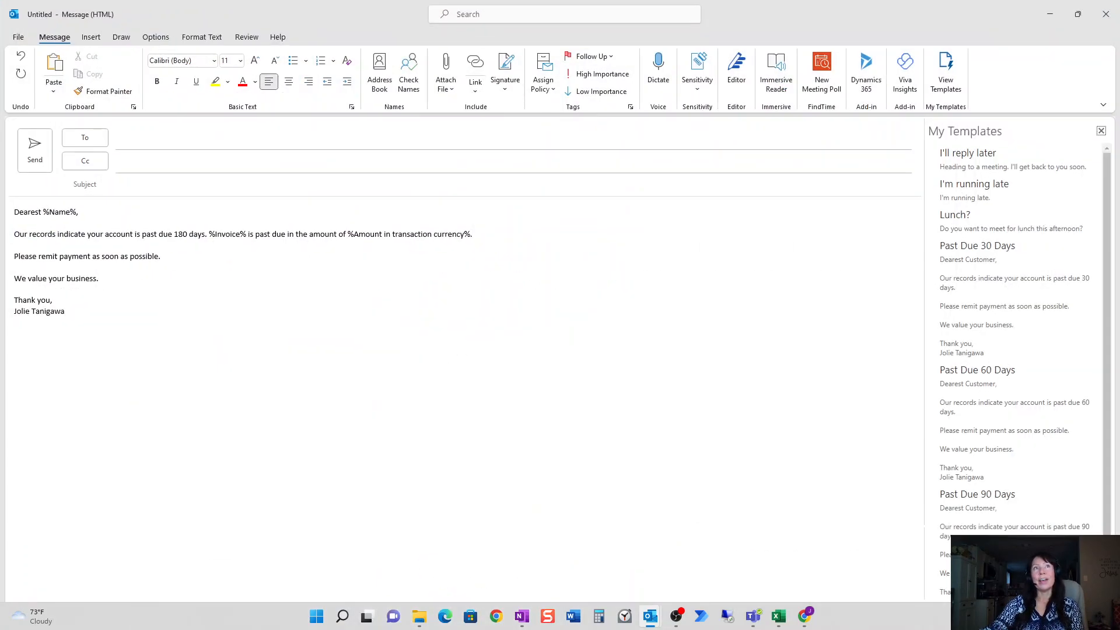
pyautogui.click(1101, 135)
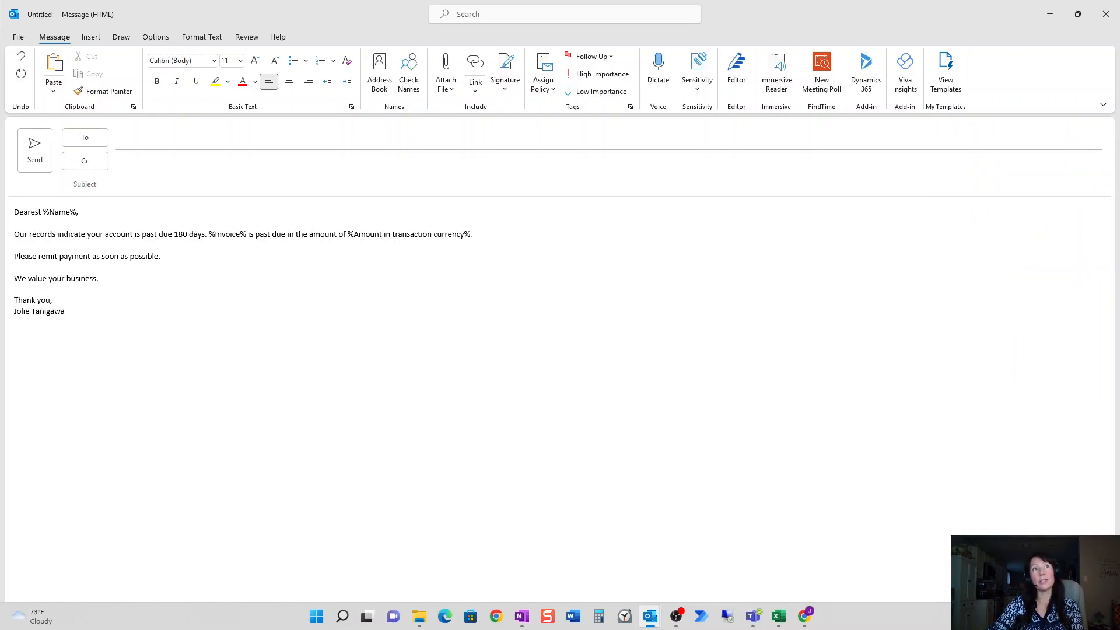
# Save the letter to the Desktop as HTML file '180 Days' and minimize Outlook.
pyautogui.click(20, 40)
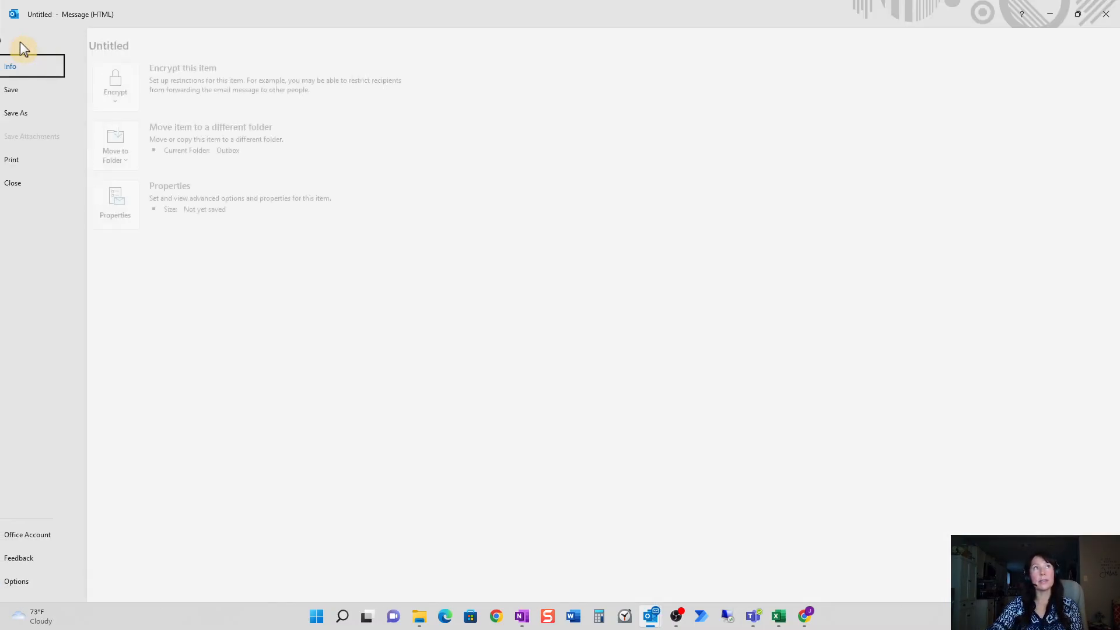
pyautogui.click(59, 114)
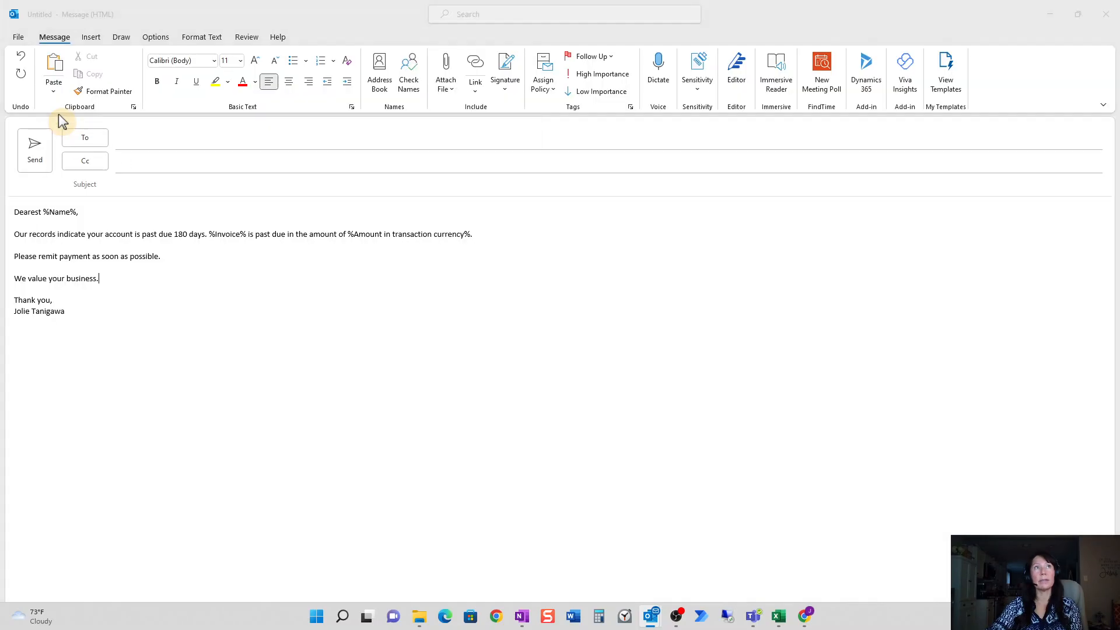
pyautogui.click(243, 264)
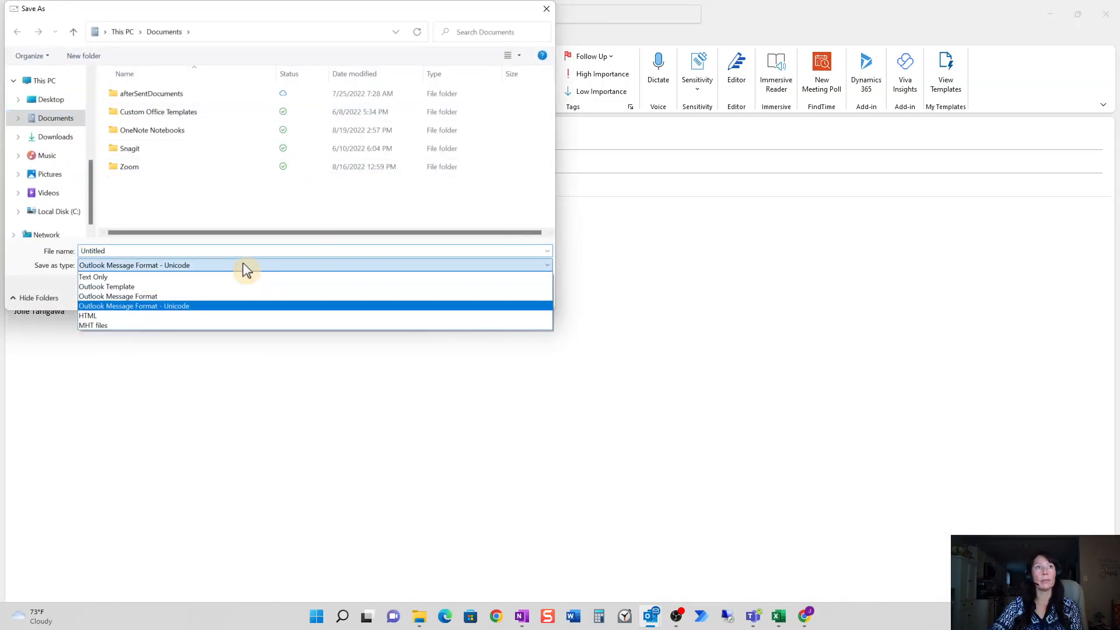
pyautogui.click(156, 315)
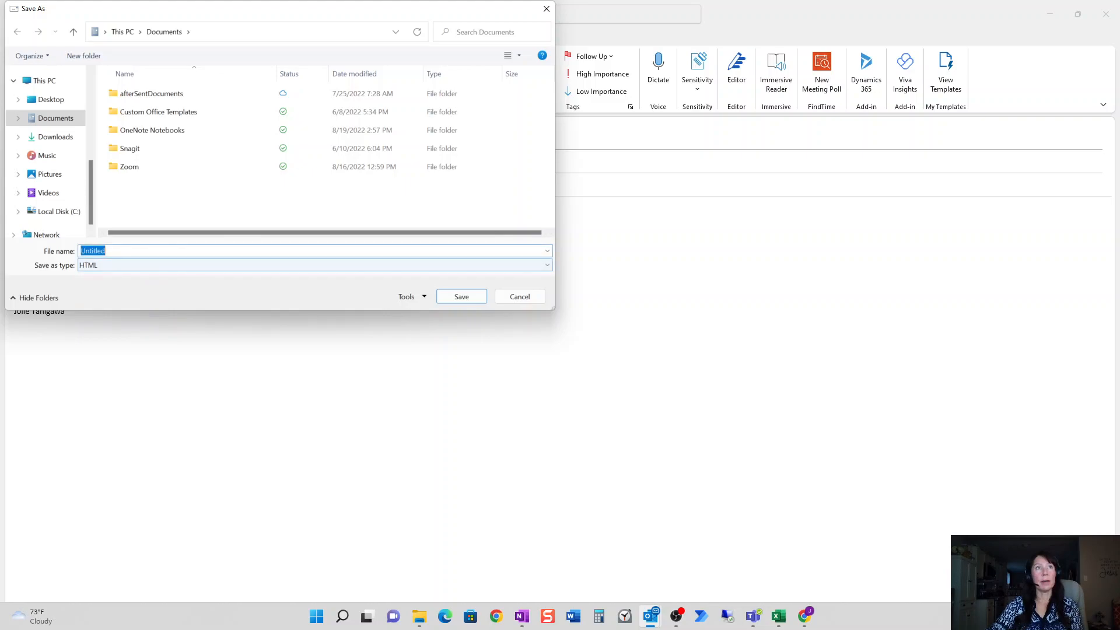
pyautogui.click(70, 102)
pyautogui.click(93, 250)
pyautogui.write('180 Days')
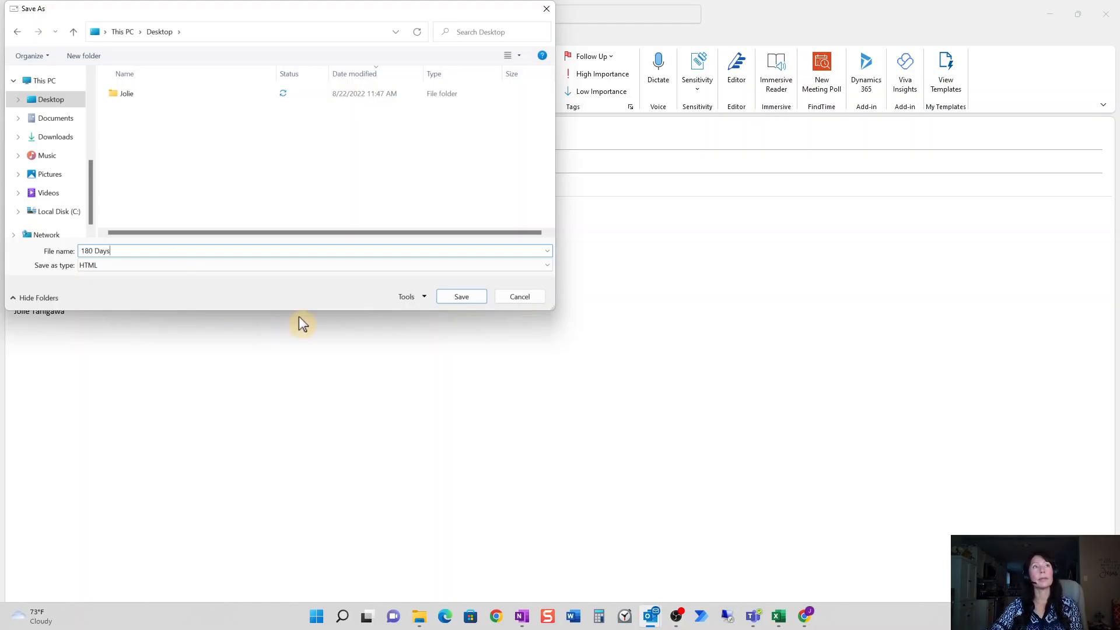
pyautogui.click(460, 297)
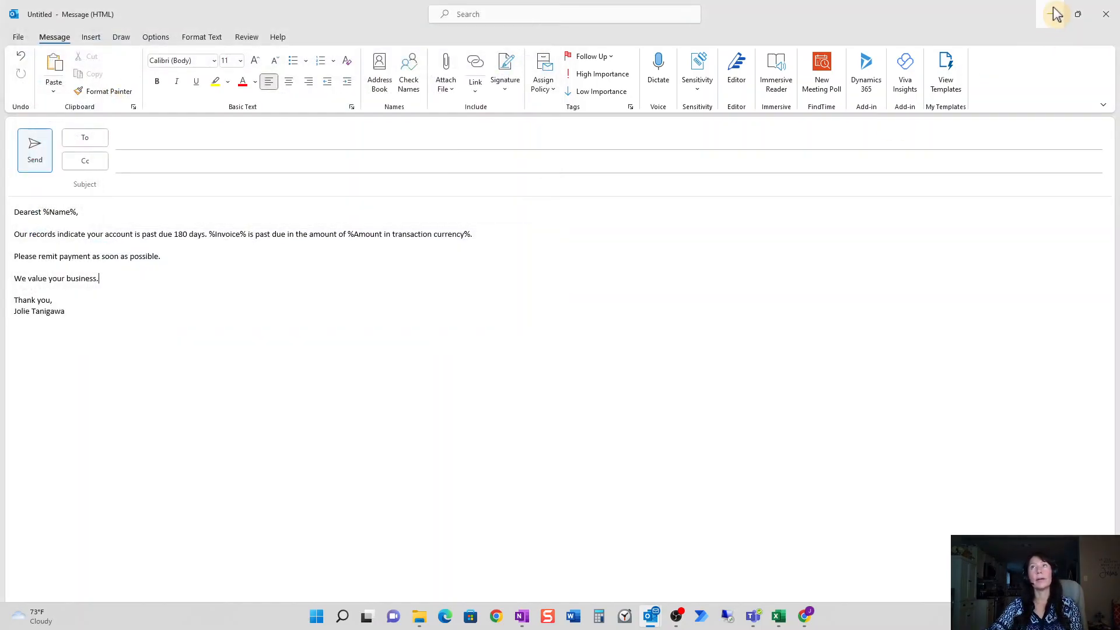
pyautogui.click(1056, 14)
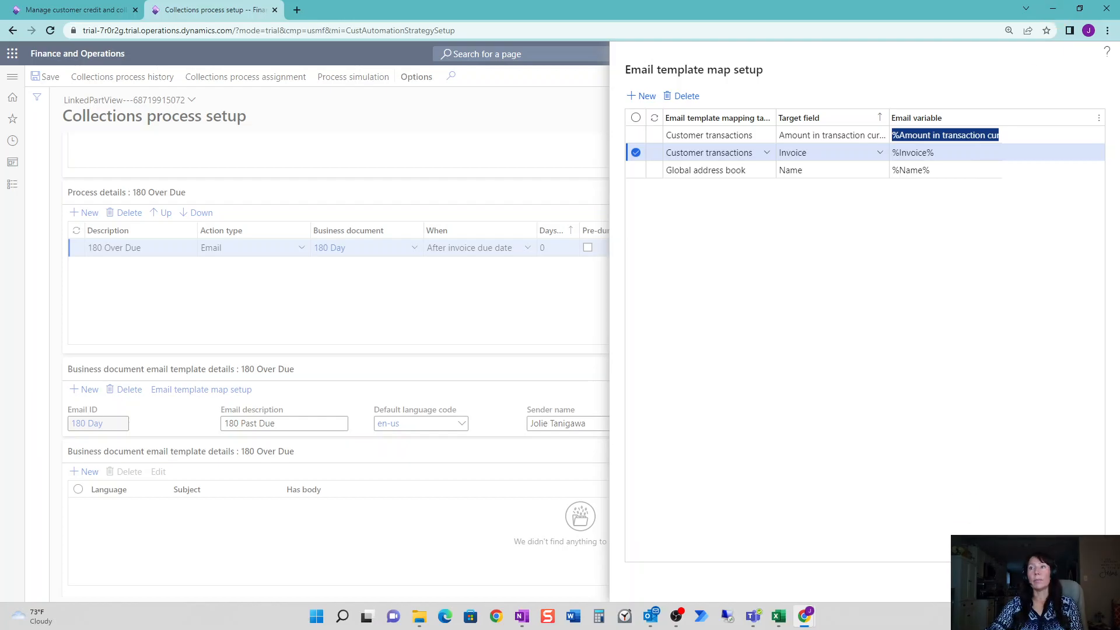
# Add and save an en-us email template row with subject 'Past Due Invoice'.
pyautogui.press('Escape')
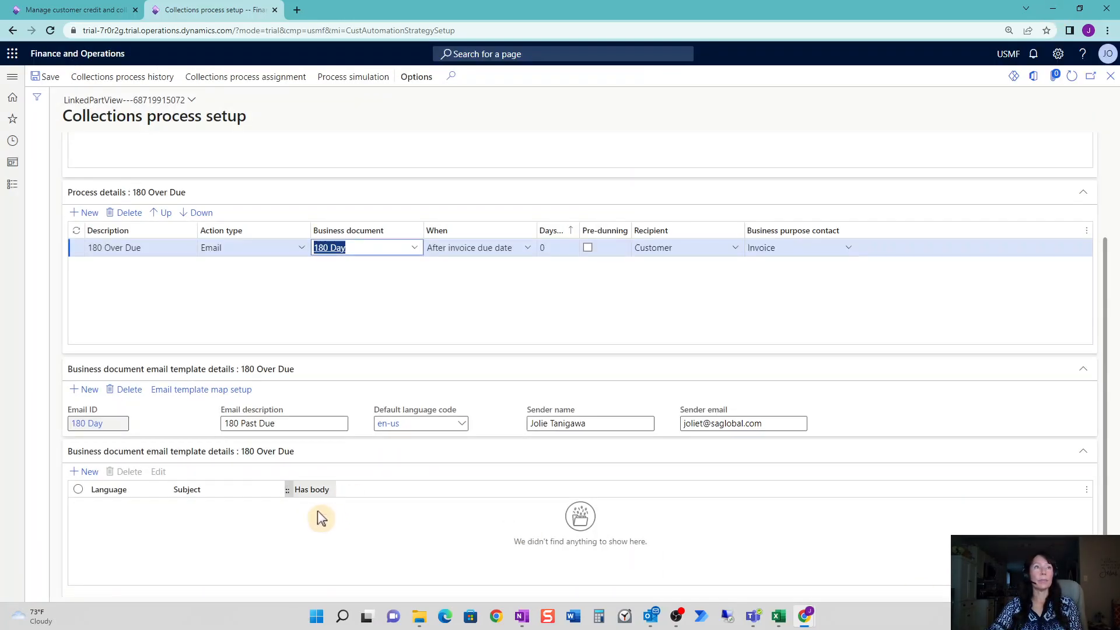
pyautogui.click(89, 473)
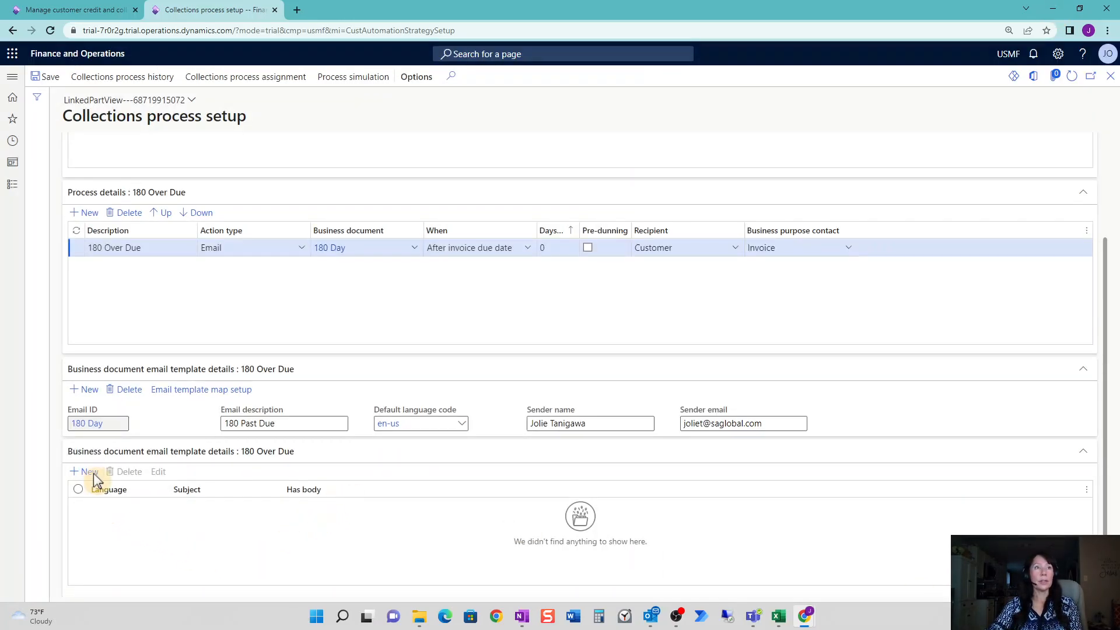
pyautogui.write('en-us')
pyautogui.press('Tab')
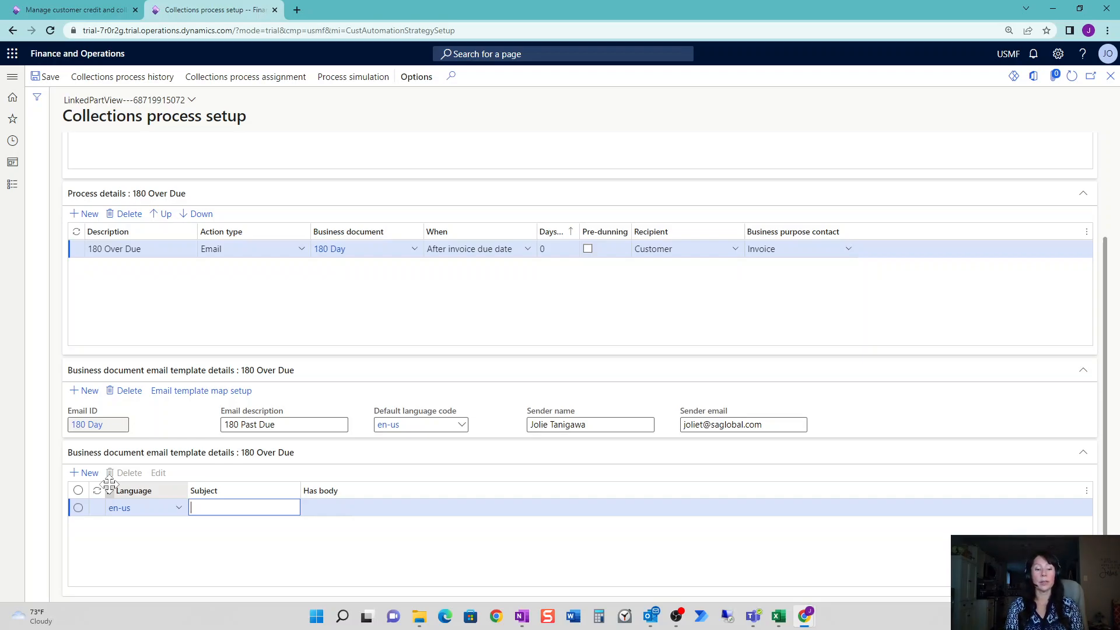
pyautogui.press('BackSpace')
pyautogui.press('BackSpace')
pyautogui.write('Past Due Invoice')
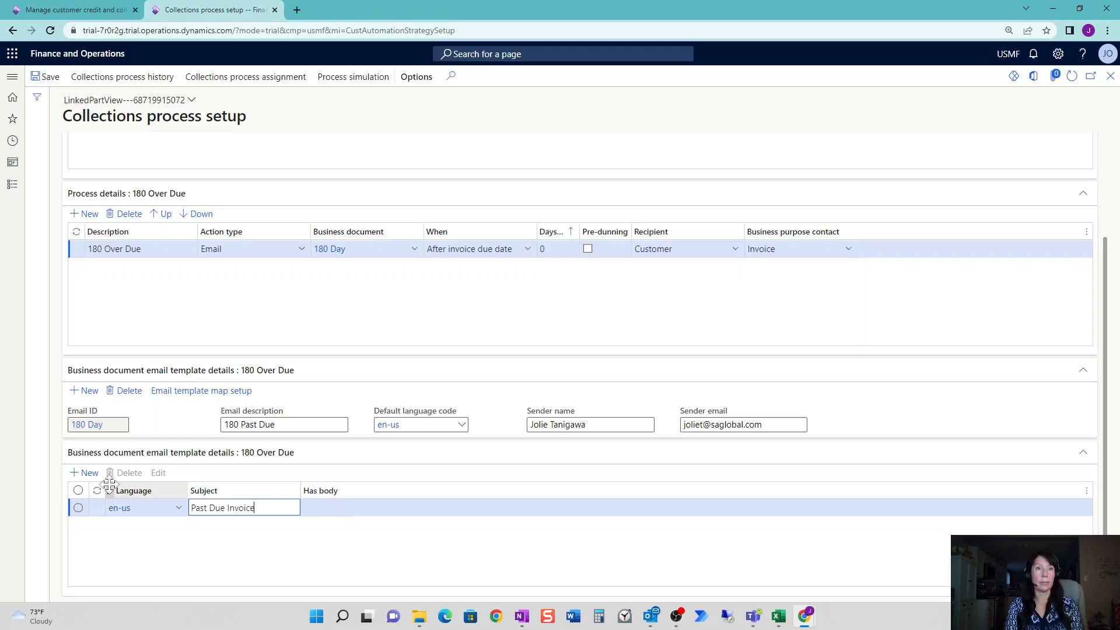
pyautogui.press('Tab')
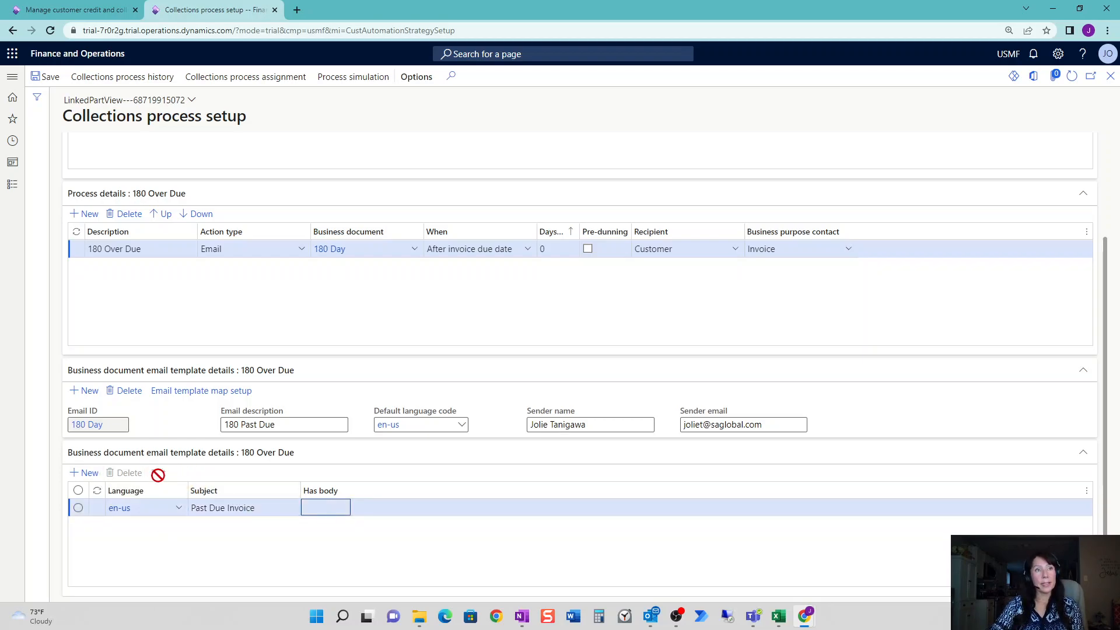
pyautogui.click(50, 80)
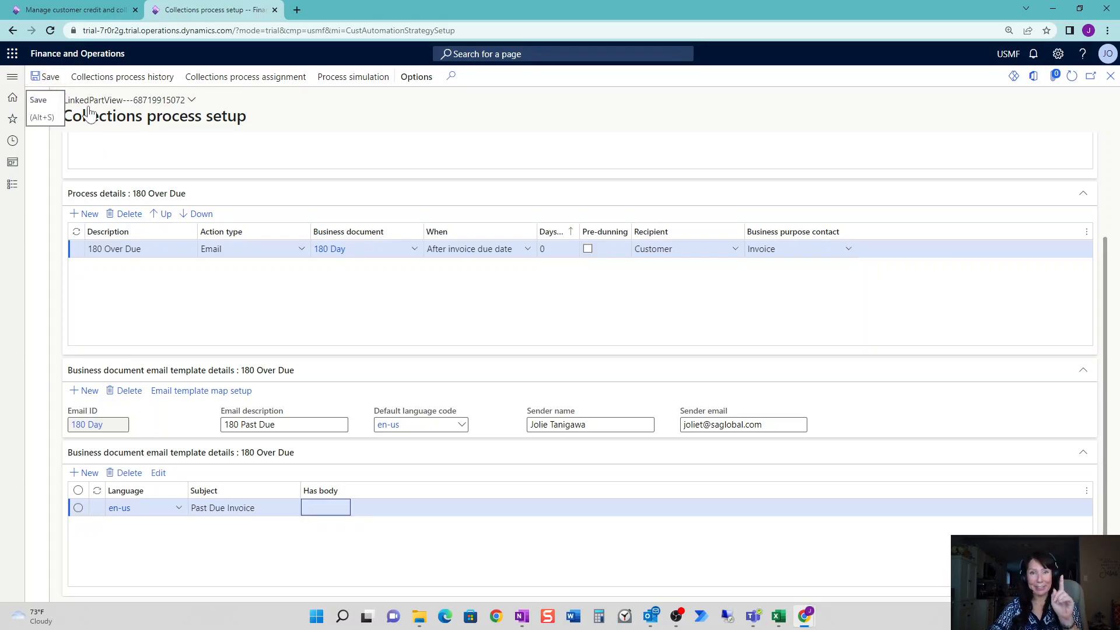
pyautogui.click(158, 480)
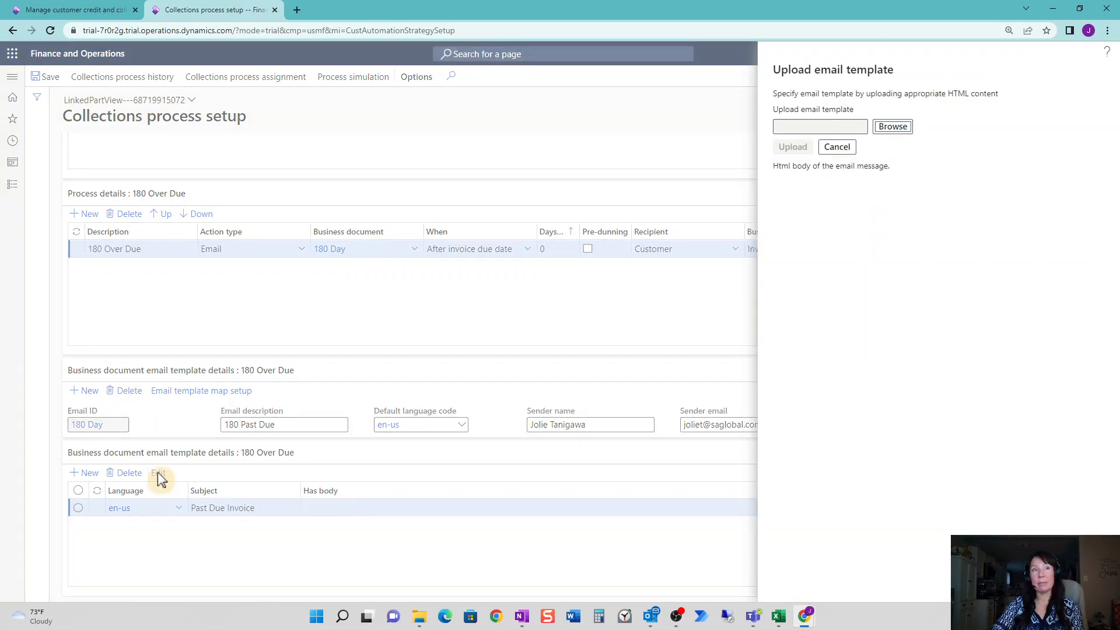
# Upload 180 Days.htm as the body of the Past Due Invoice template.
pyautogui.click(895, 126)
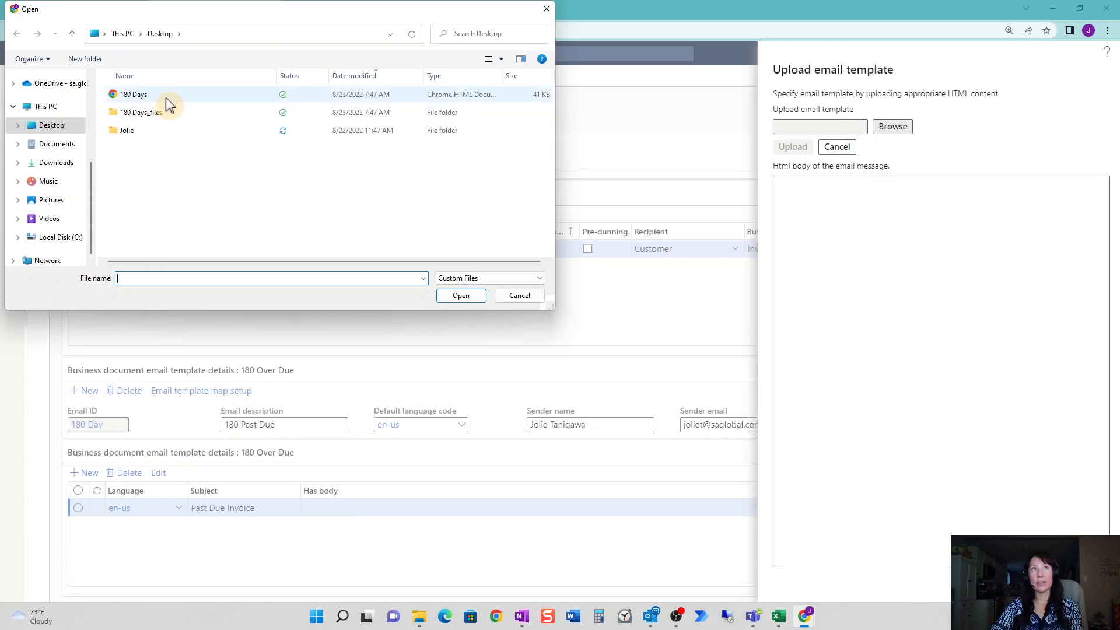
pyautogui.doubleClick(146, 97)
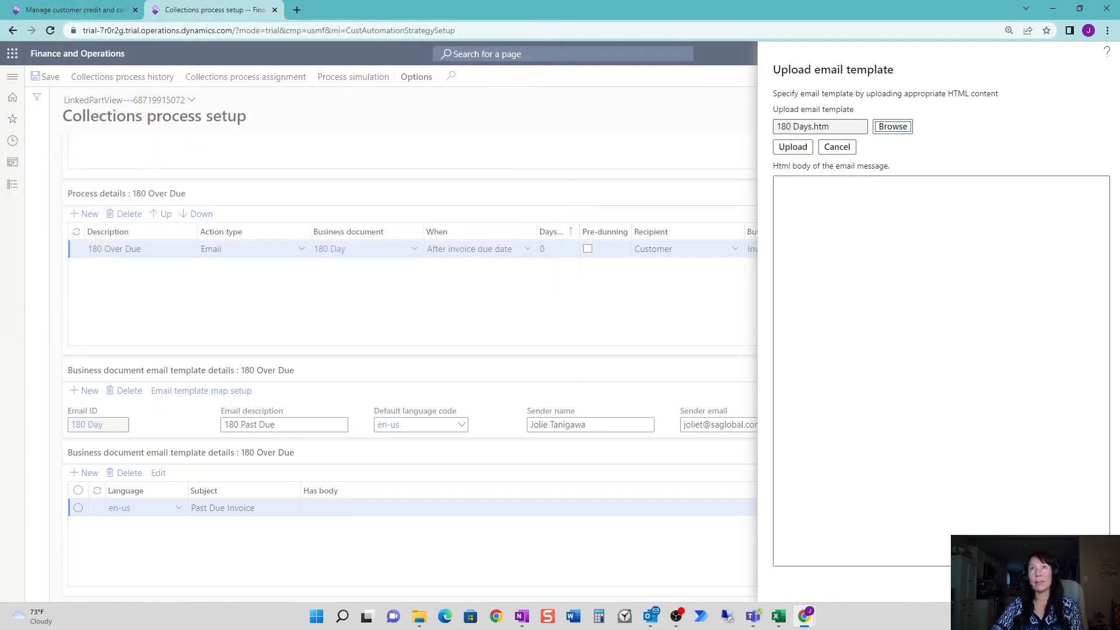
pyautogui.click(793, 147)
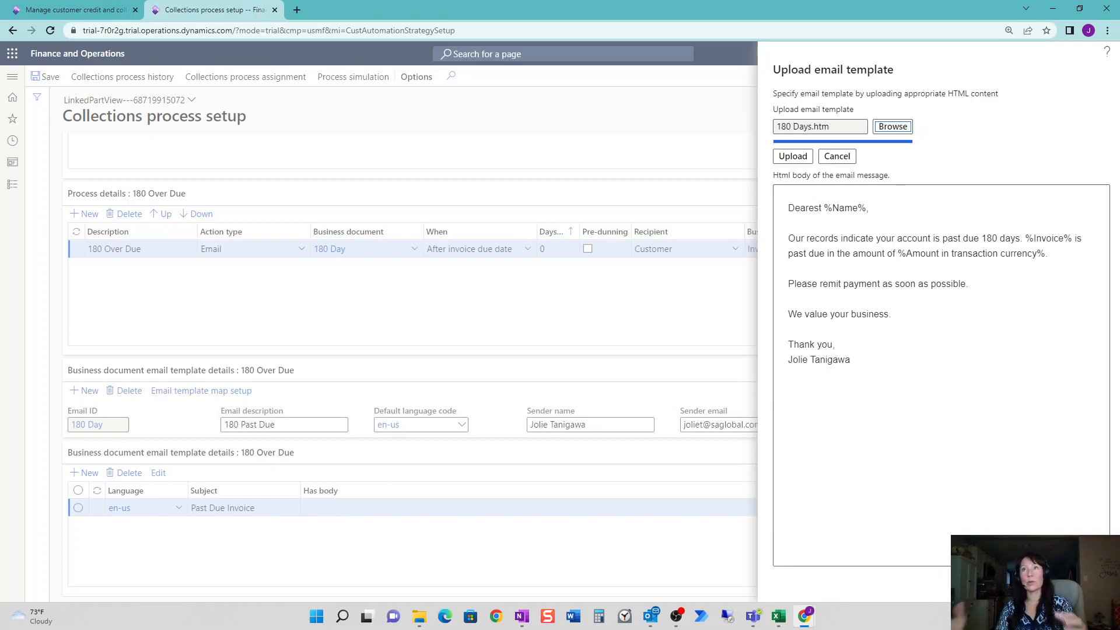
pyautogui.click(1030, 584)
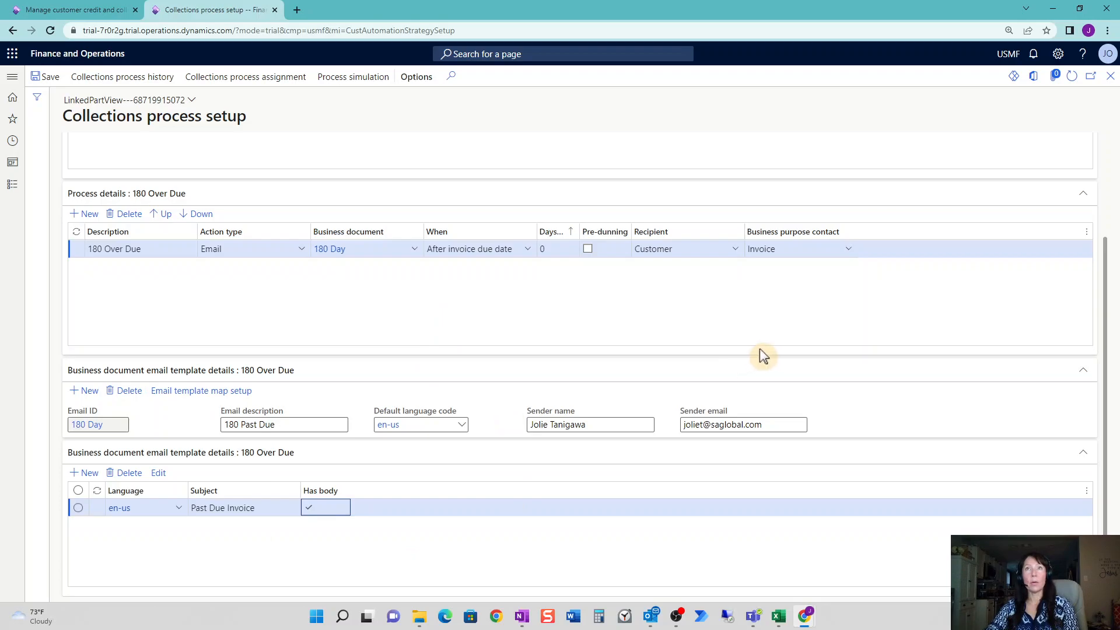
# Set the 180 Over Due step to 180 days with Business contact purpose, and save.
pyautogui.scroll(3, 760, 350)
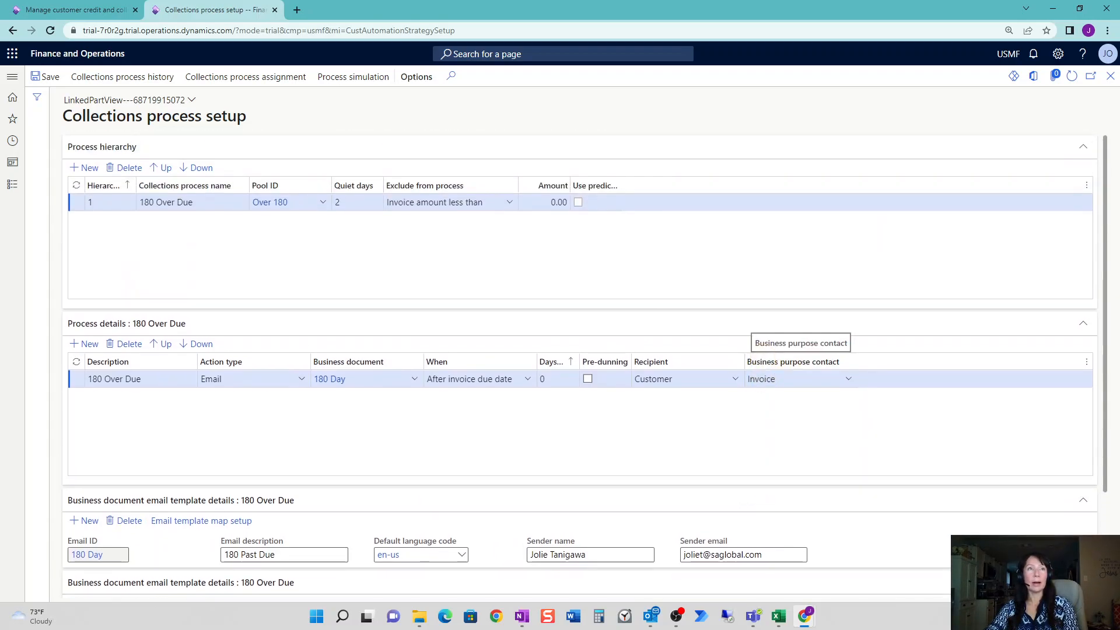
pyautogui.click(530, 379)
pyautogui.click(540, 437)
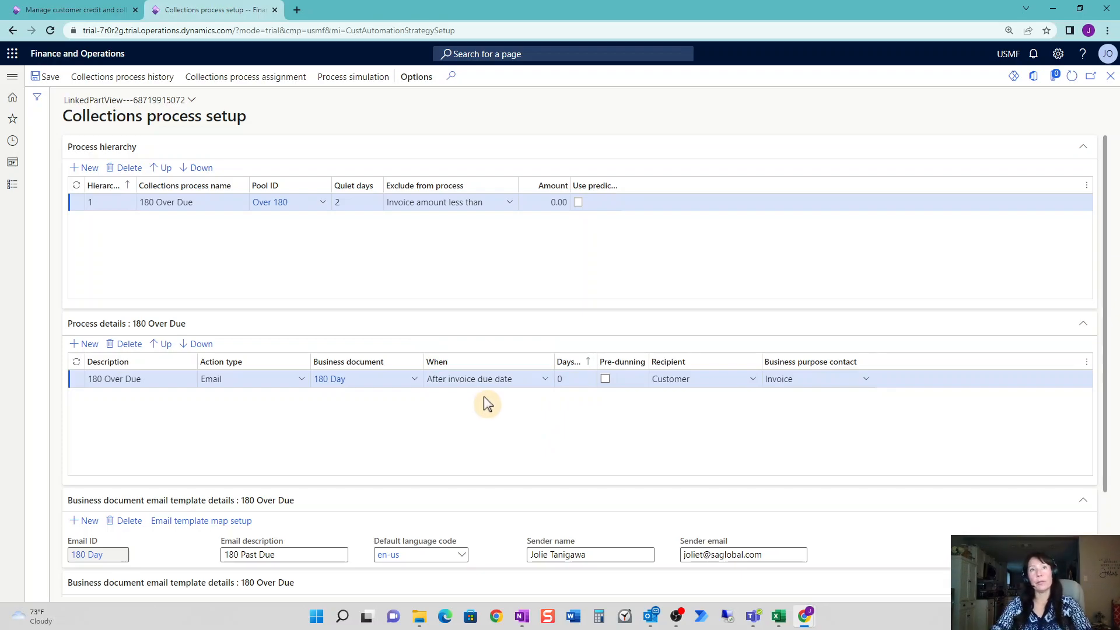
pyautogui.click(563, 380)
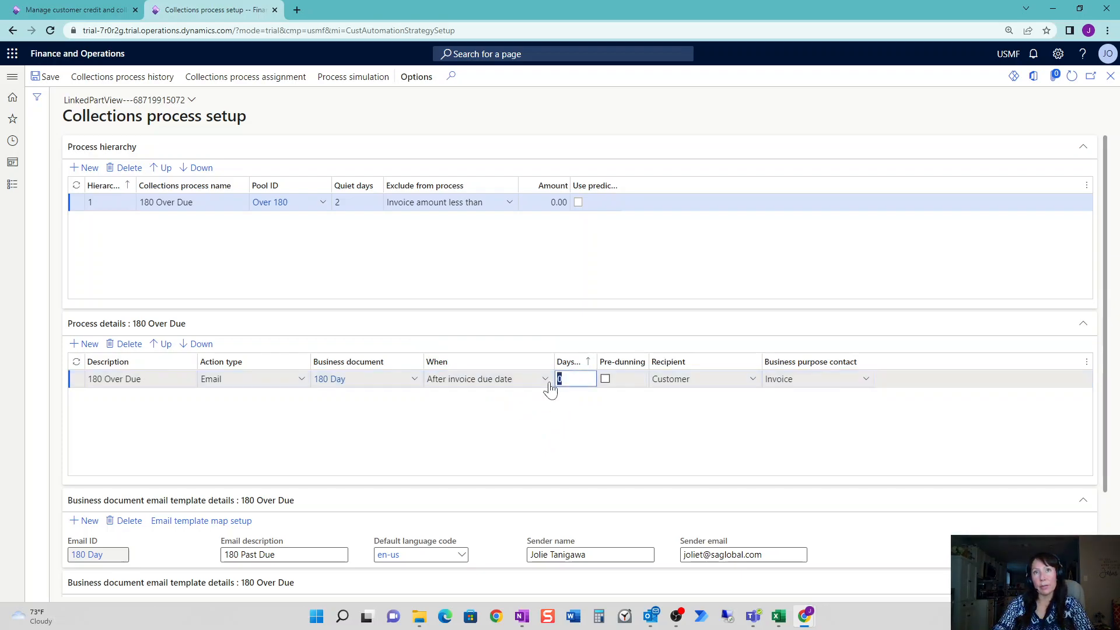
pyautogui.write('180')
pyautogui.press('Tab')
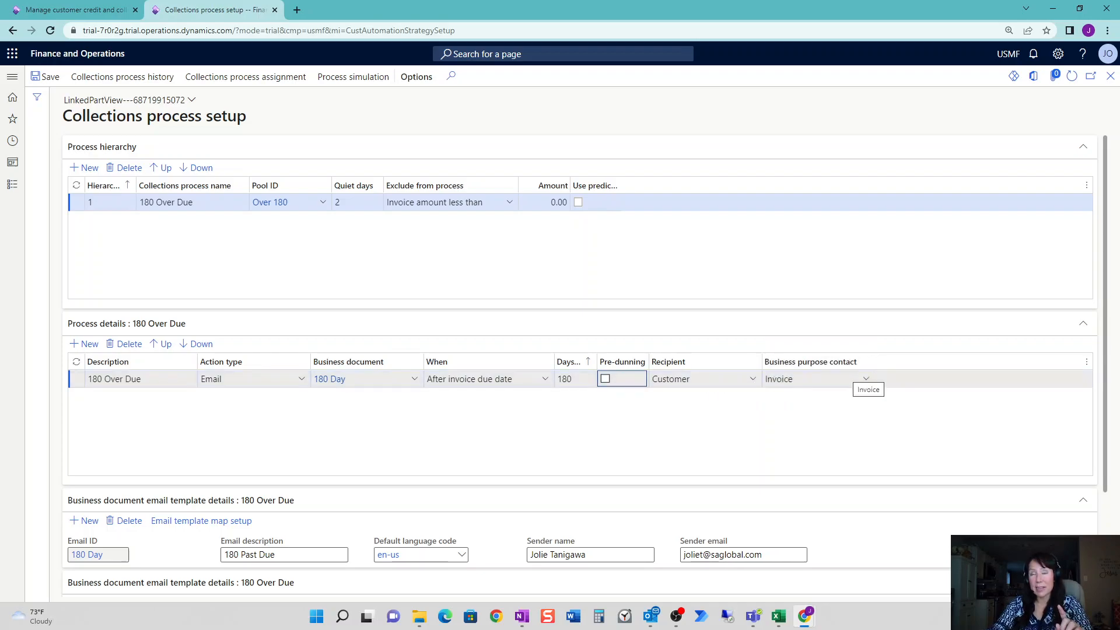
pyautogui.click(865, 385)
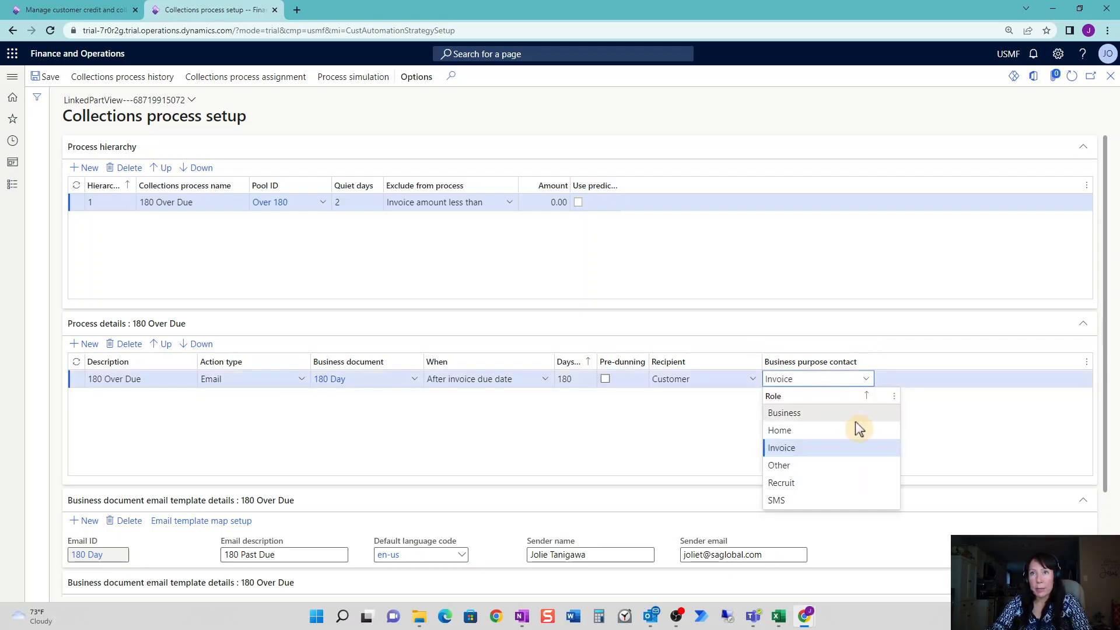
pyautogui.click(856, 416)
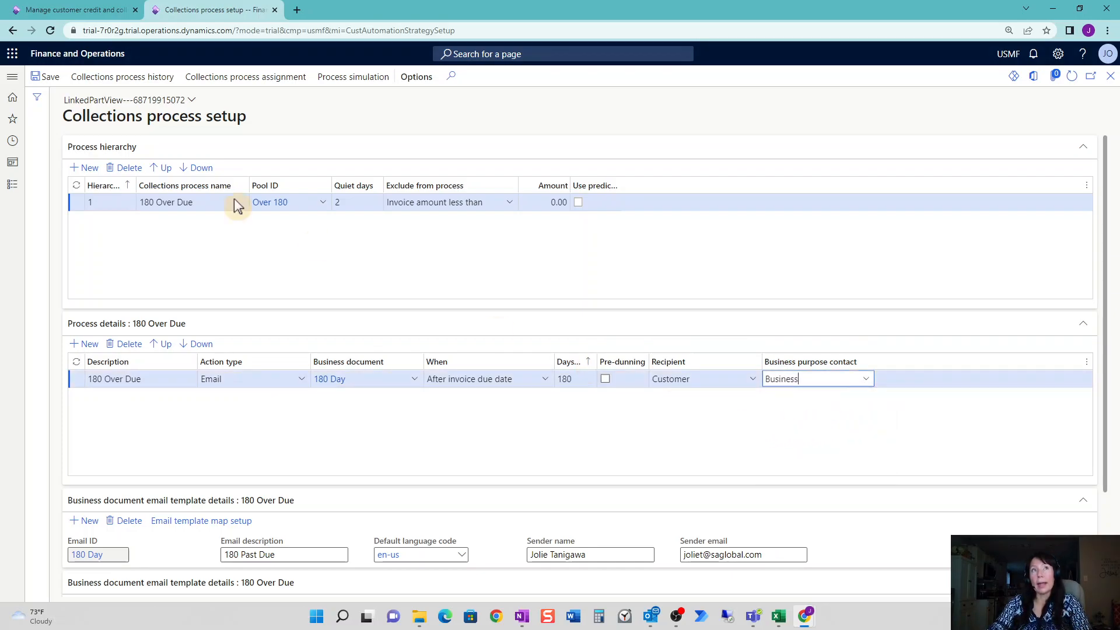
pyautogui.click(36, 76)
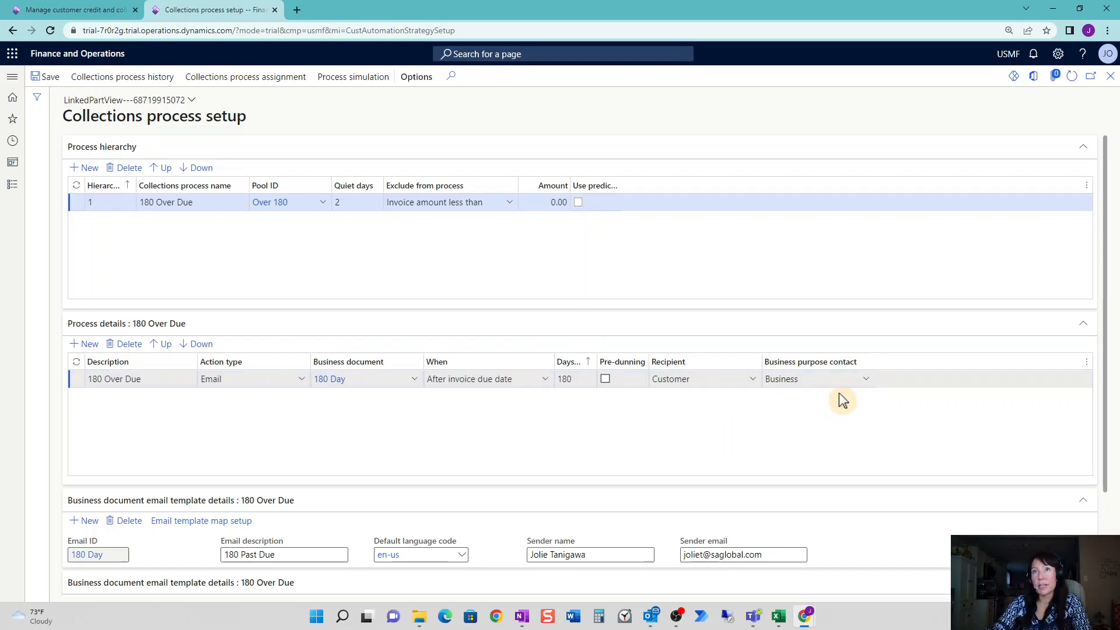
# Open customer US-001 Contoso Retail San Diego's record from the collections page.
pyautogui.click(75, 11)
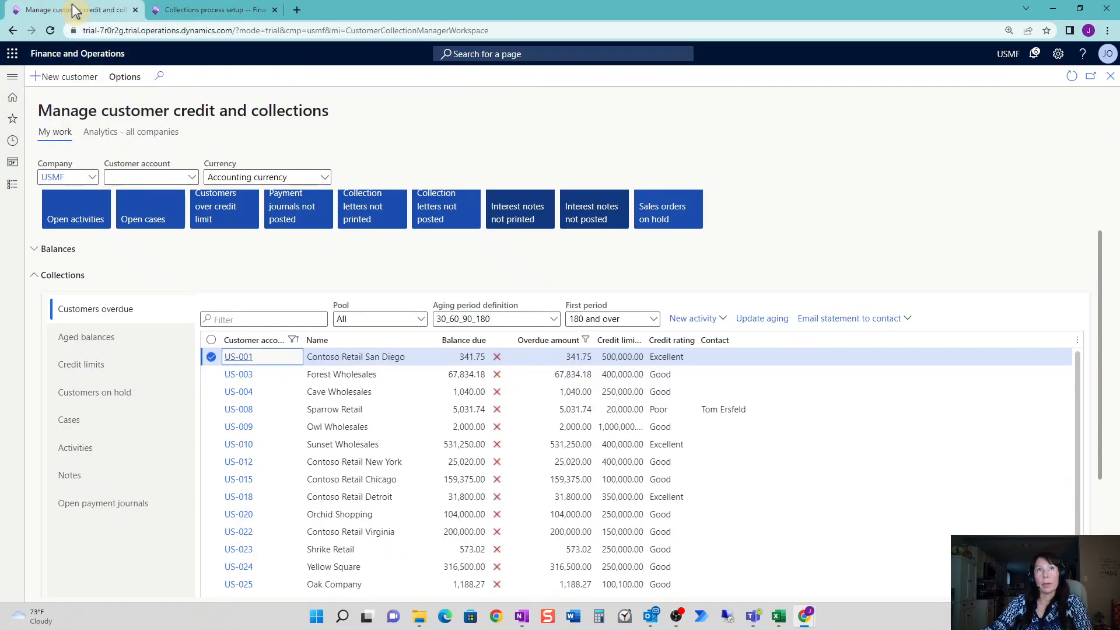
pyautogui.click(239, 361)
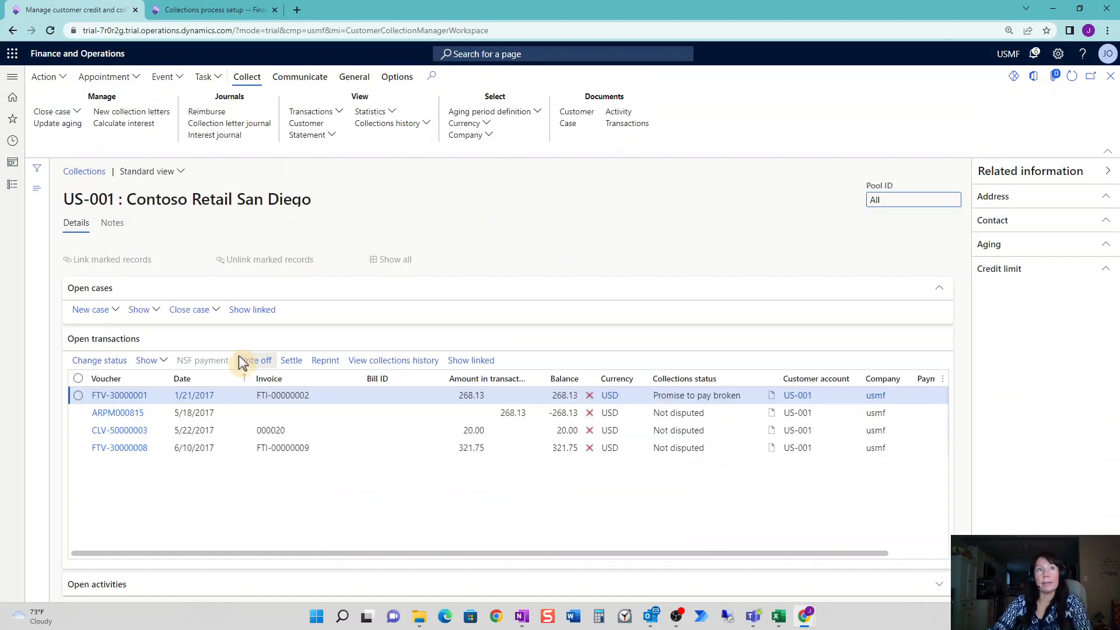
pyautogui.click(805, 397)
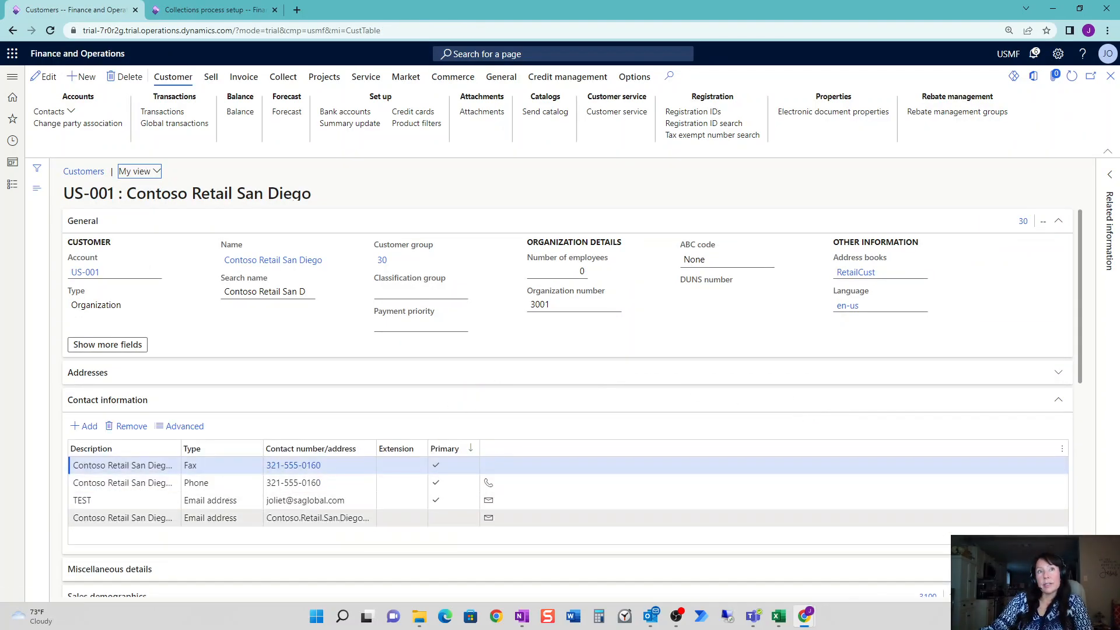
# Confirm both customer email contacts have Business purpose, then return to Collections process setup.
pyautogui.click(358, 502)
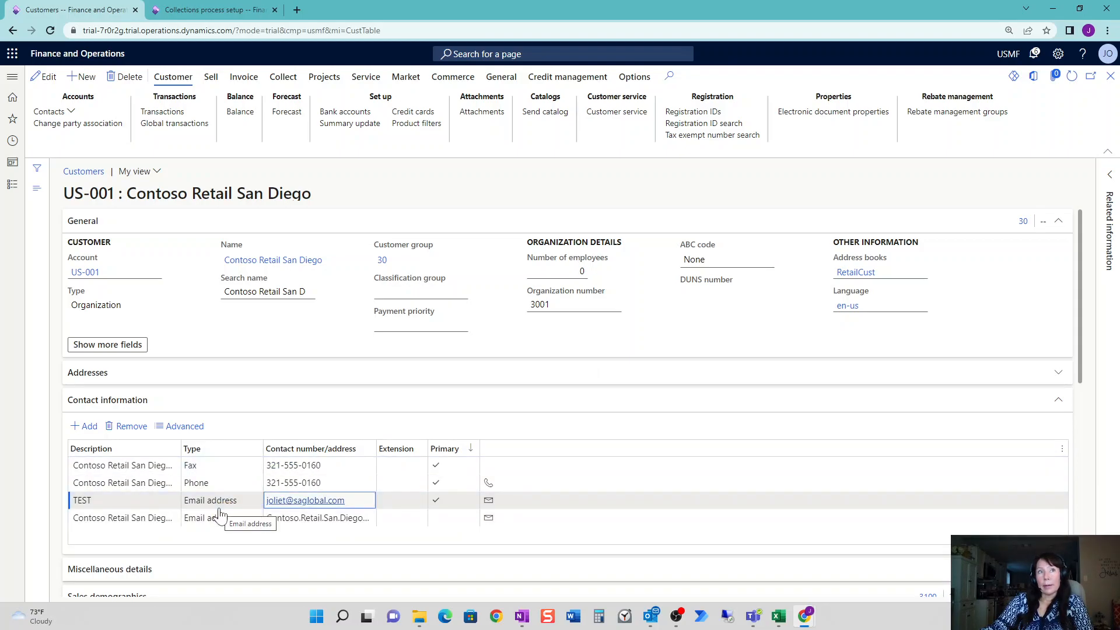
pyautogui.click(183, 426)
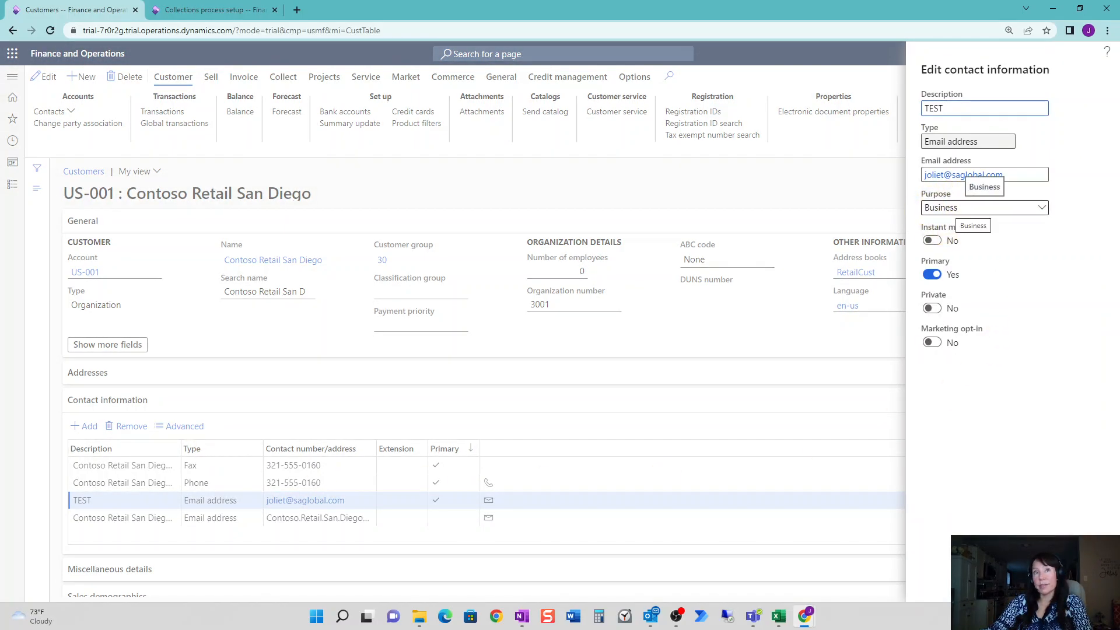
pyautogui.click(689, 344)
pyautogui.click(360, 517)
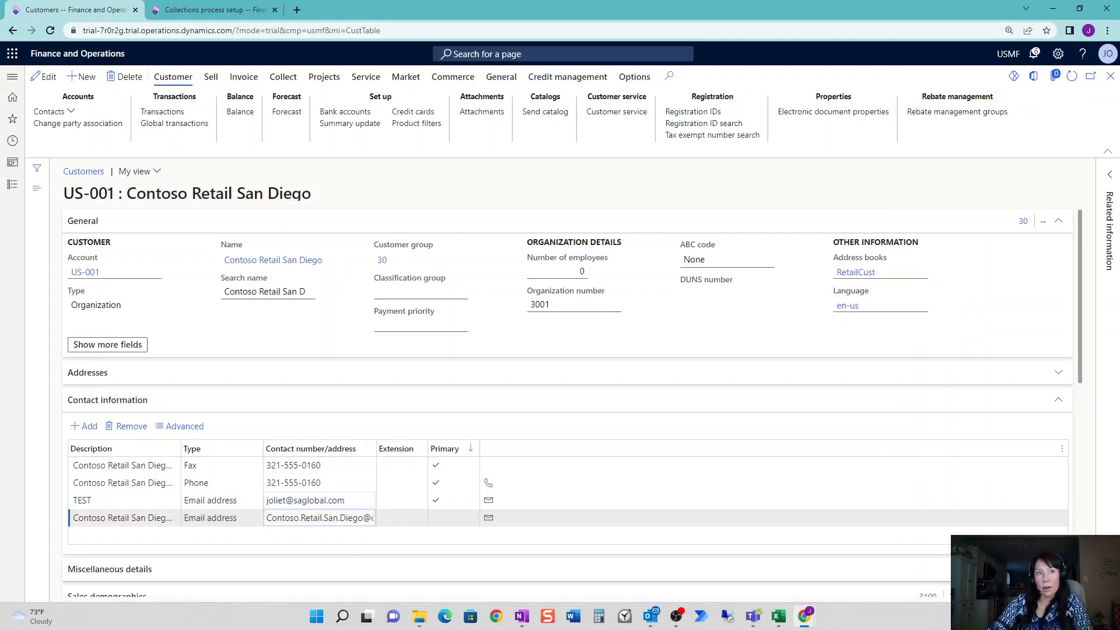
pyautogui.click(175, 427)
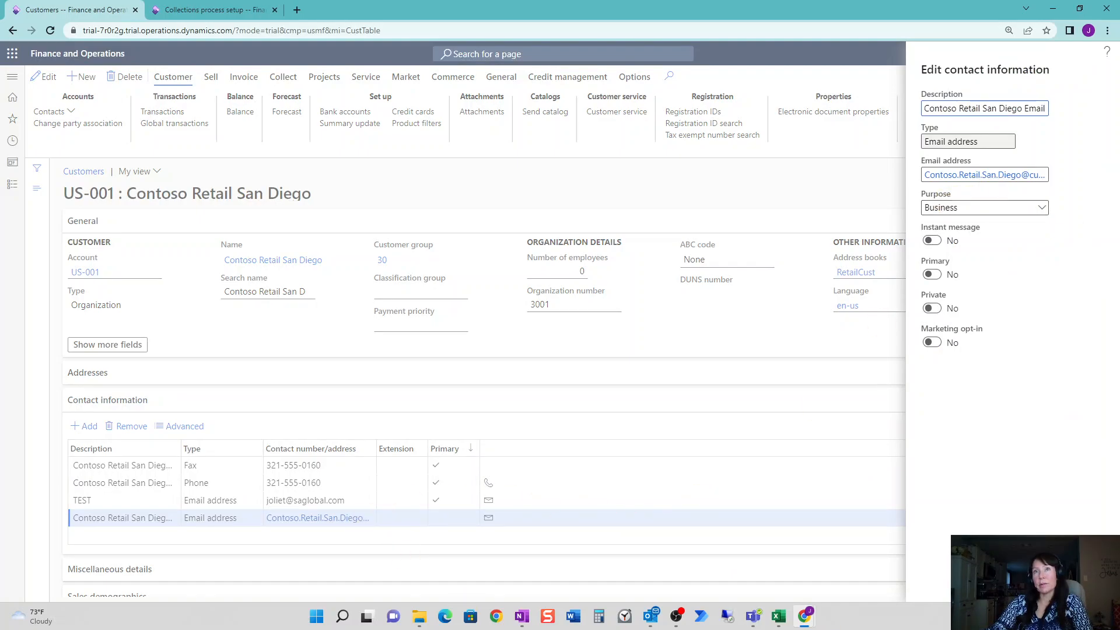
pyautogui.click(956, 208)
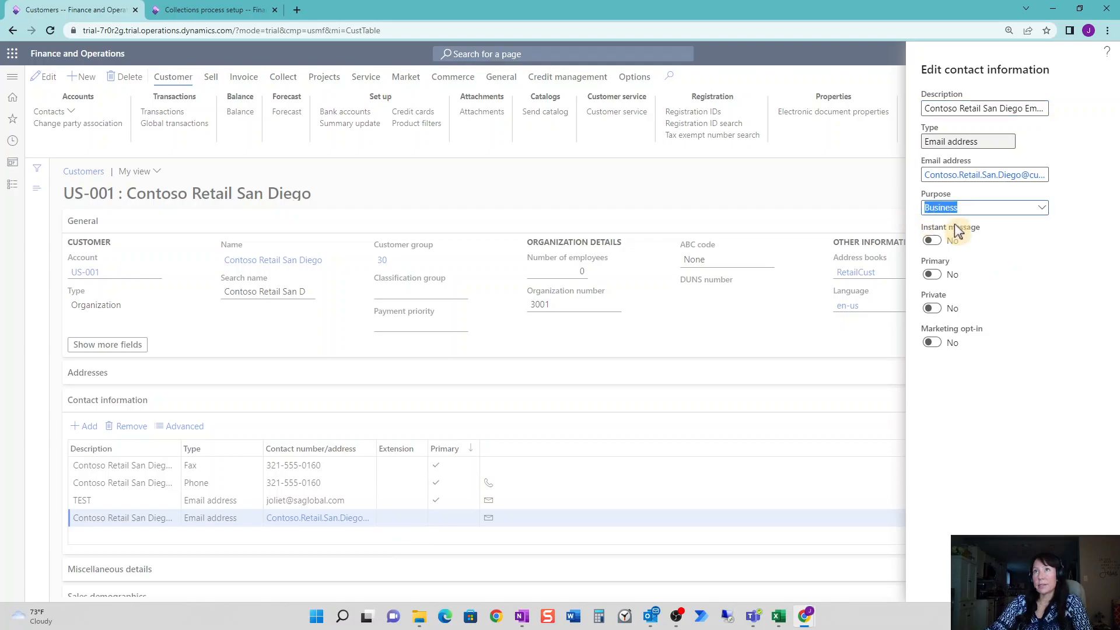
pyautogui.click(1042, 208)
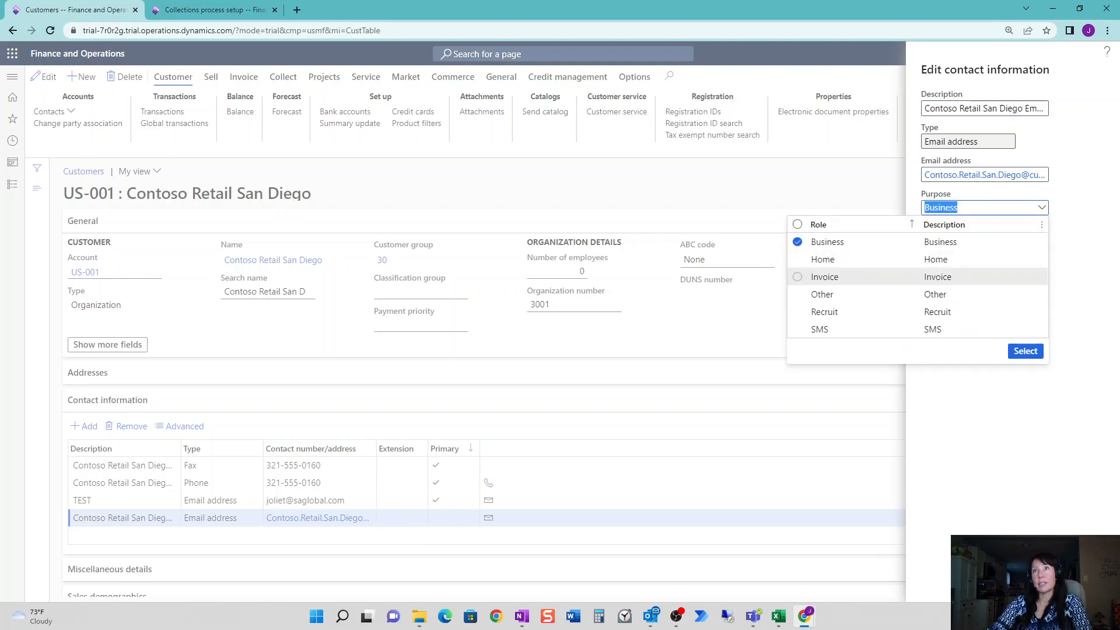
pyautogui.click(1036, 527)
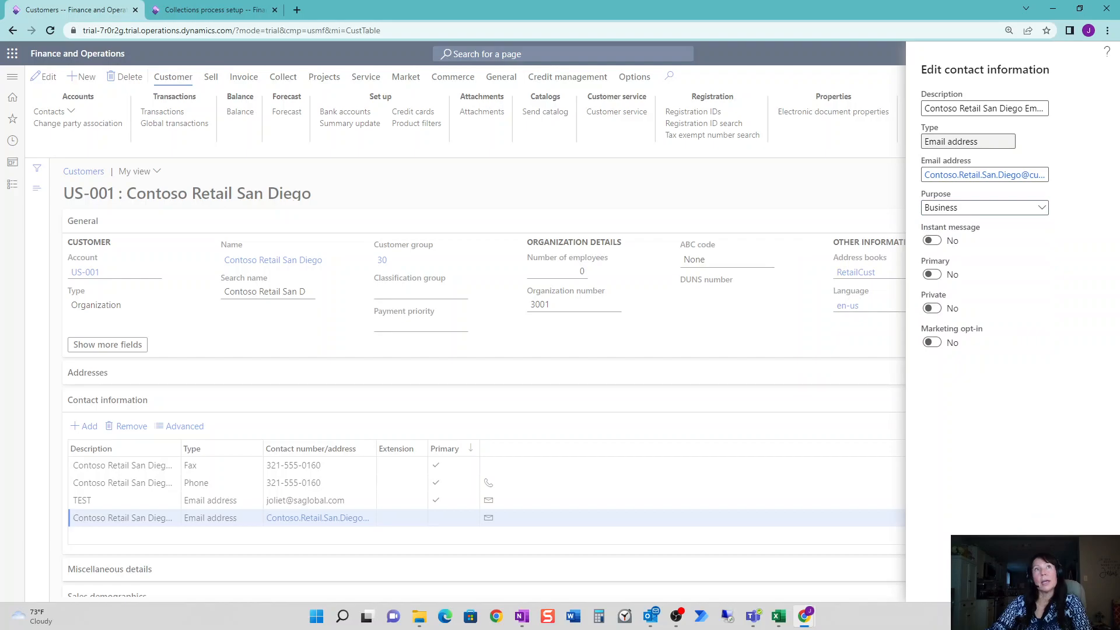
pyautogui.click(210, 10)
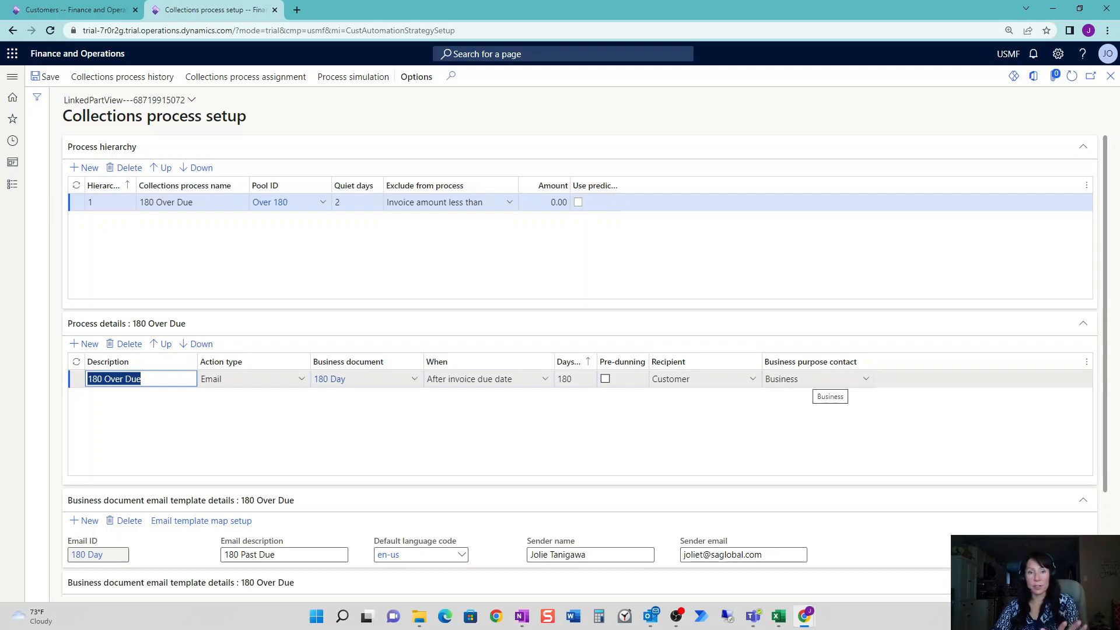
# Save the setup and review the 11 simulated 180 Over Due email runs in process history.
pyautogui.click(789, 430)
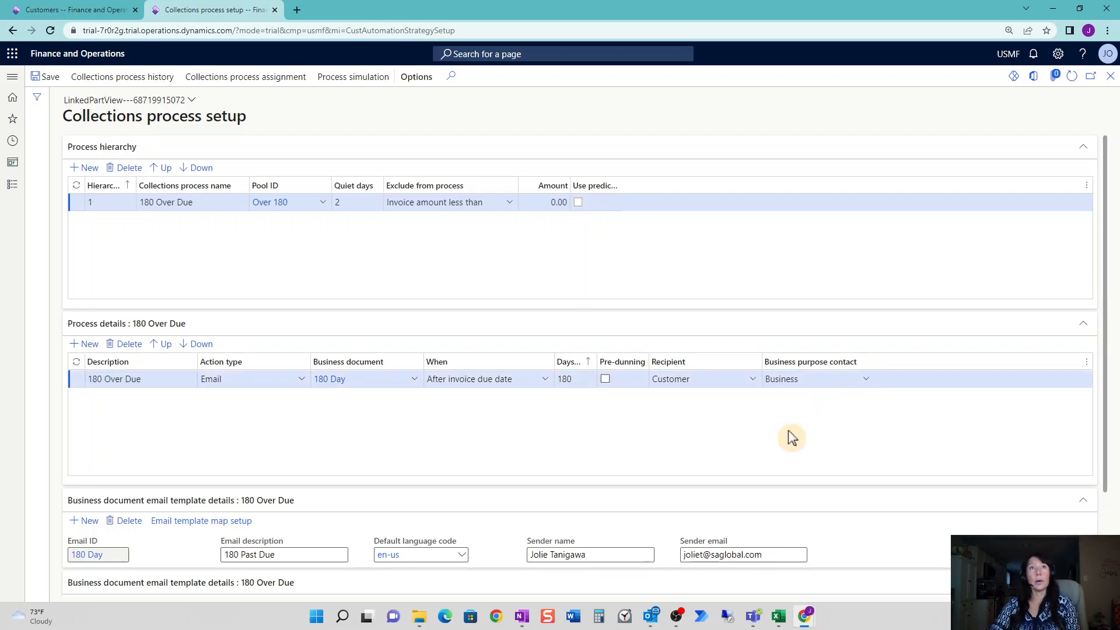
pyautogui.click(62, 80)
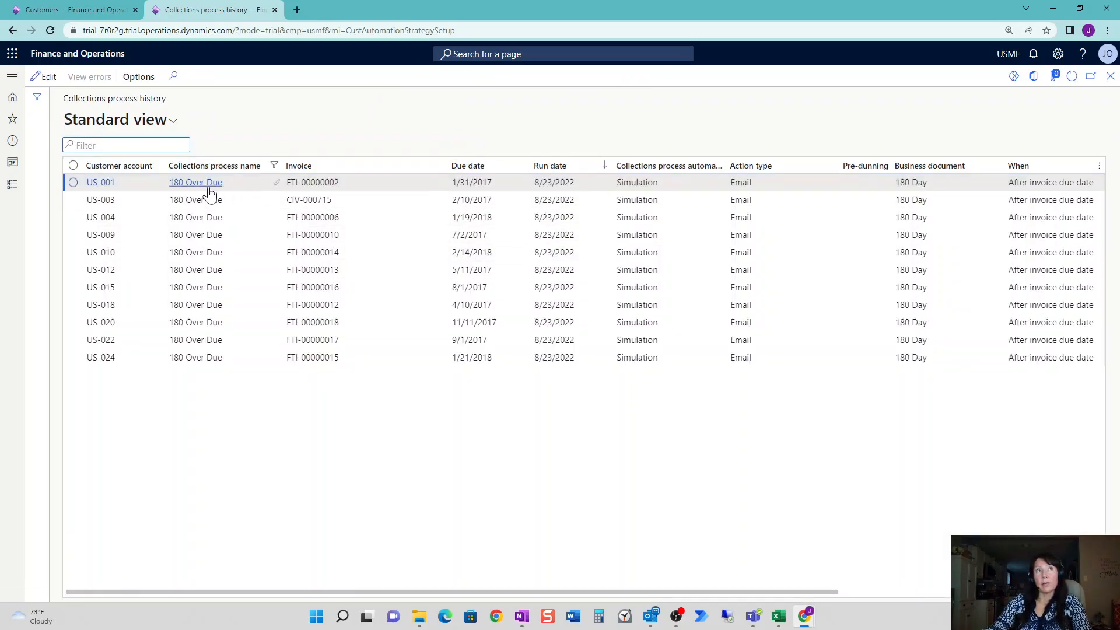
pyautogui.click(90, 183)
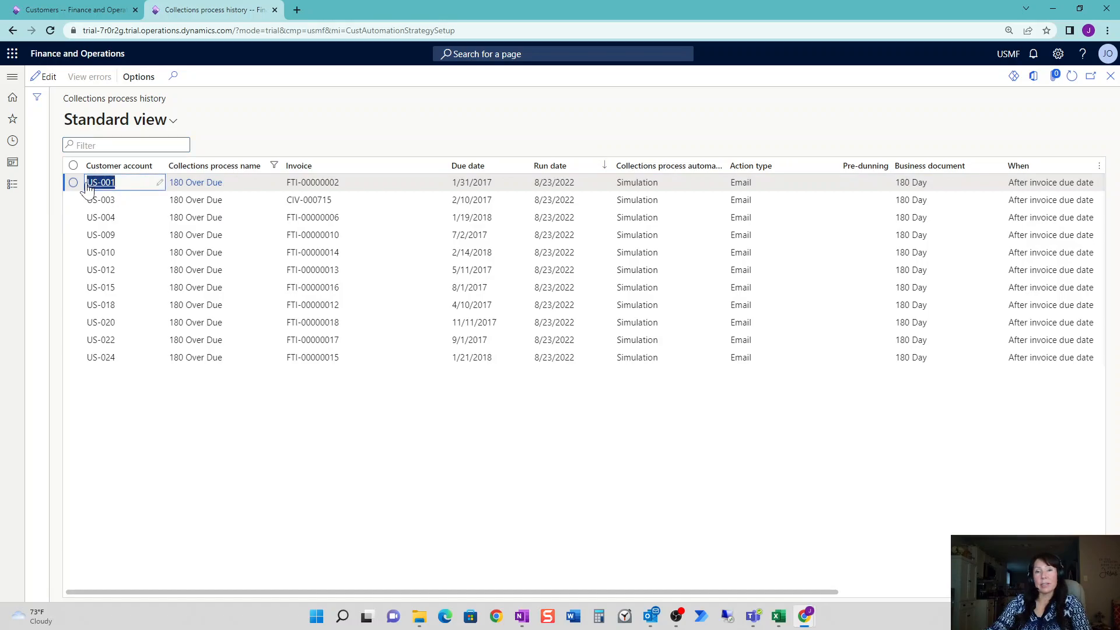
pyautogui.moveTo(88, 187)
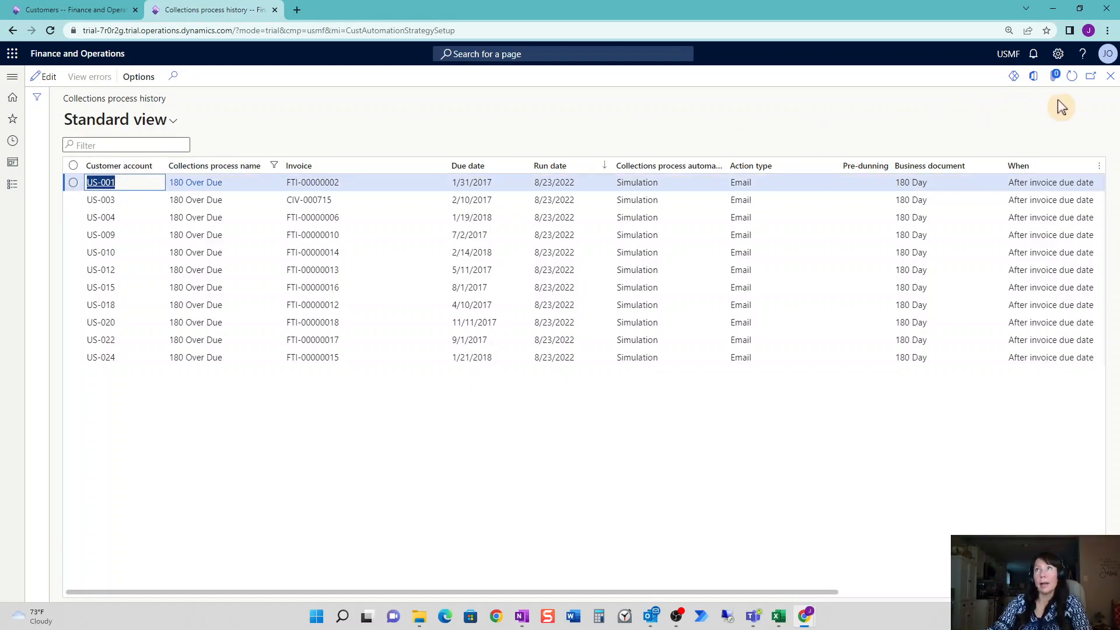
pyautogui.click(1111, 78)
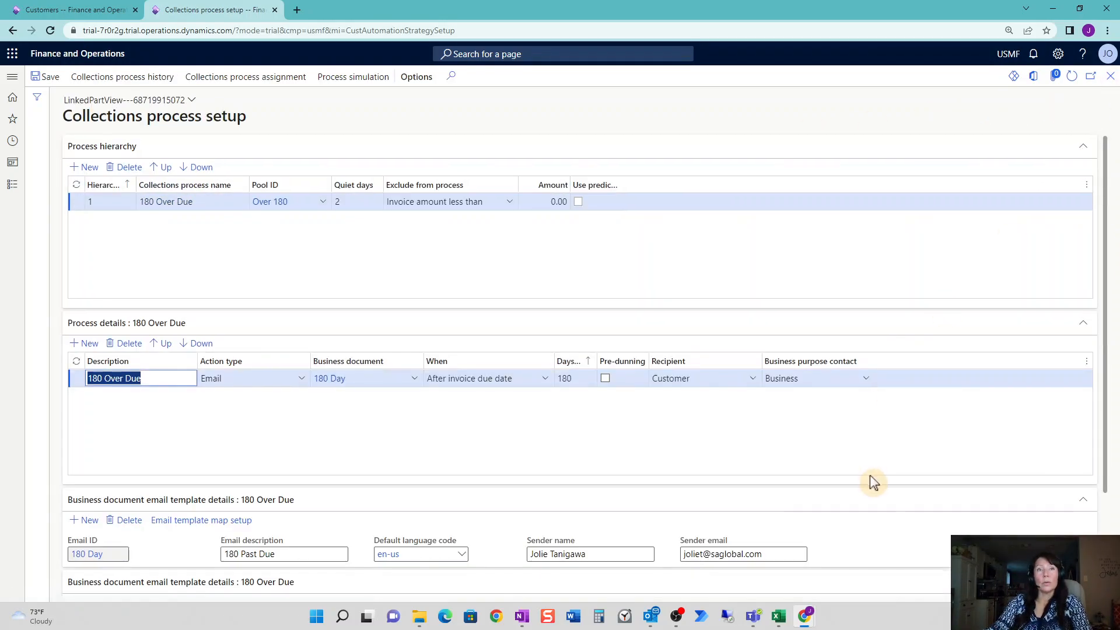
# Mark the 180 Over Due action as pre-dunning and run a process simulation.
pyautogui.scroll(-2, 873, 482)
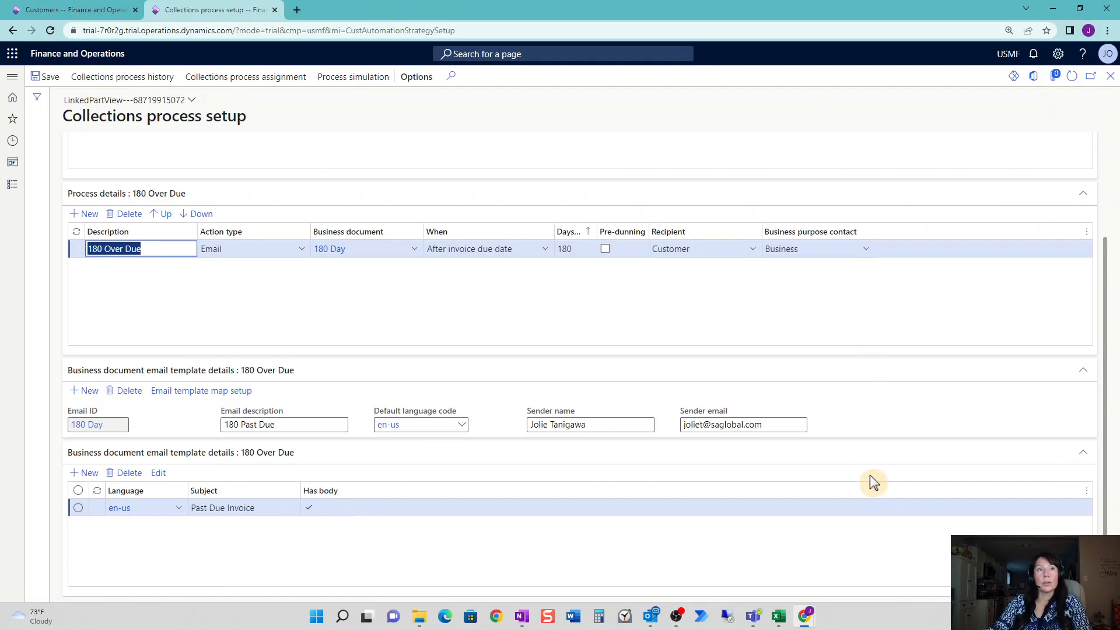
pyautogui.click(606, 249)
pyautogui.scroll(2, 709, 327)
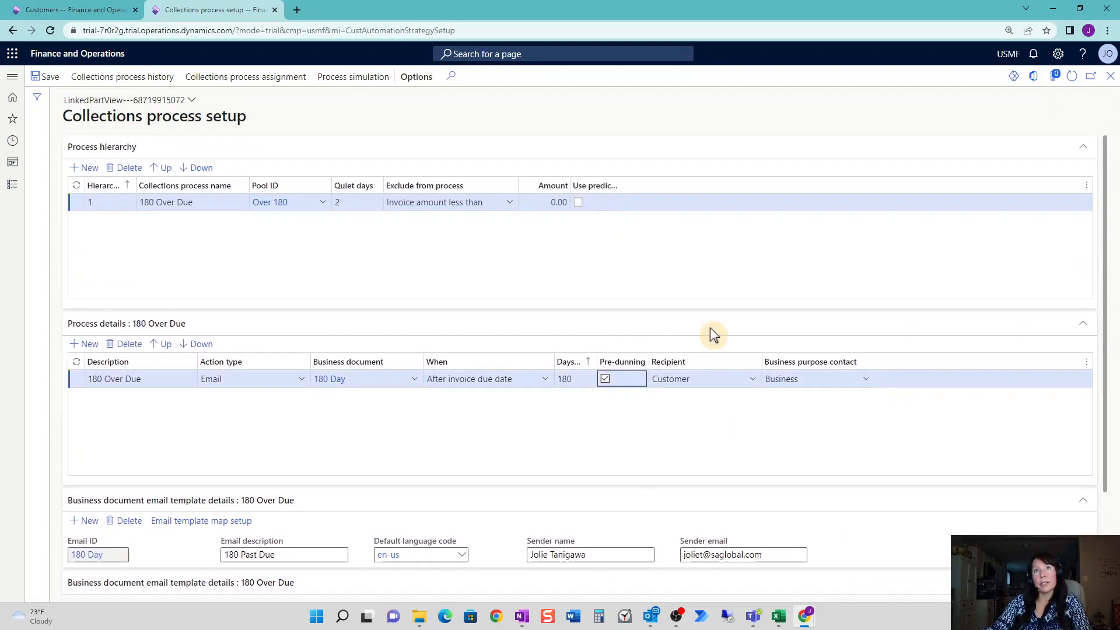
pyautogui.click(369, 79)
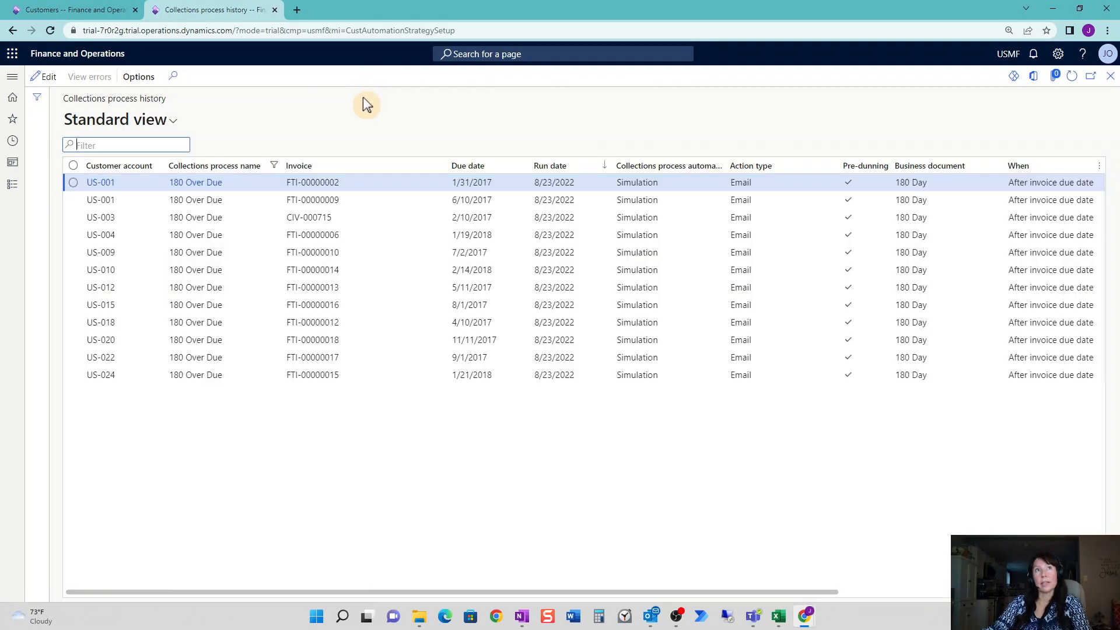
# Review the simulated invoice rows for US-001, US-003 and US-004, then close the history.
pyautogui.click(366, 200)
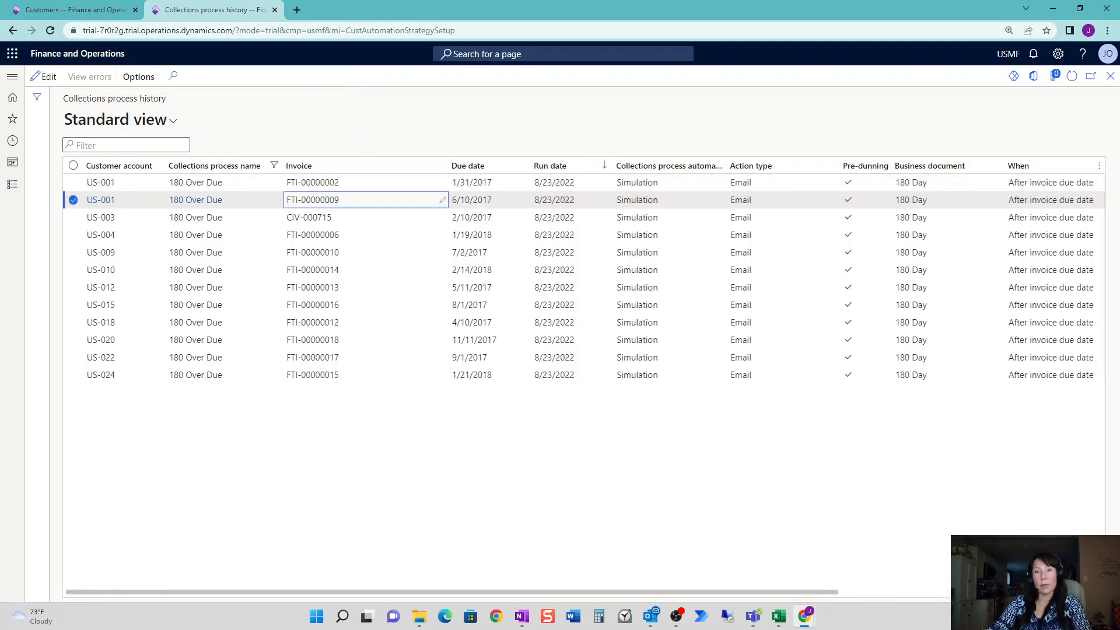
pyautogui.click(367, 183)
pyautogui.click(367, 200)
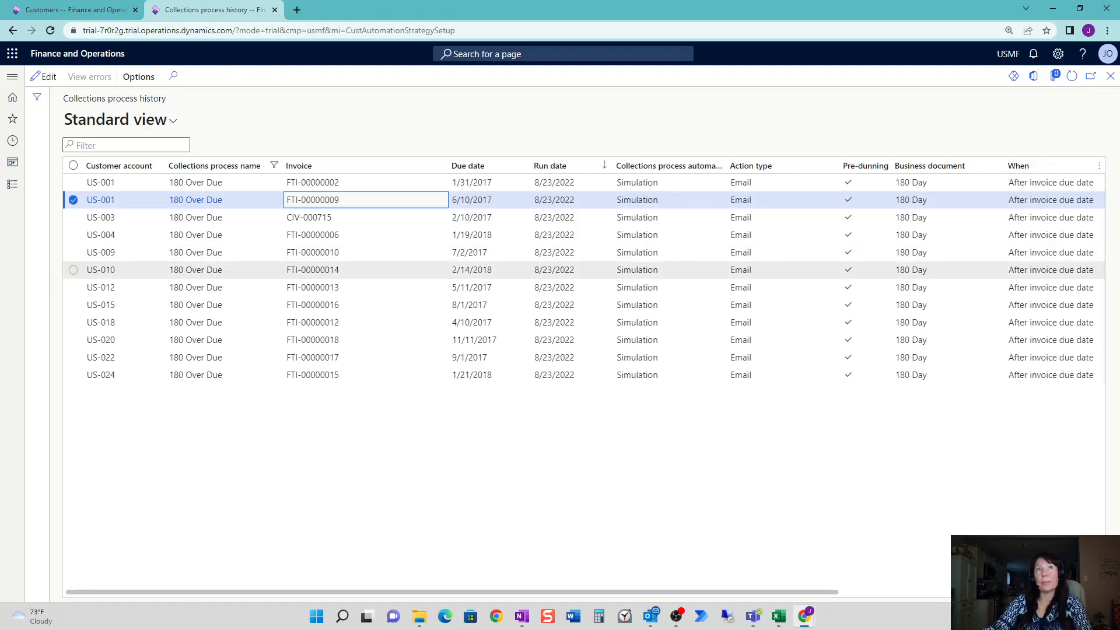
pyautogui.click(366, 217)
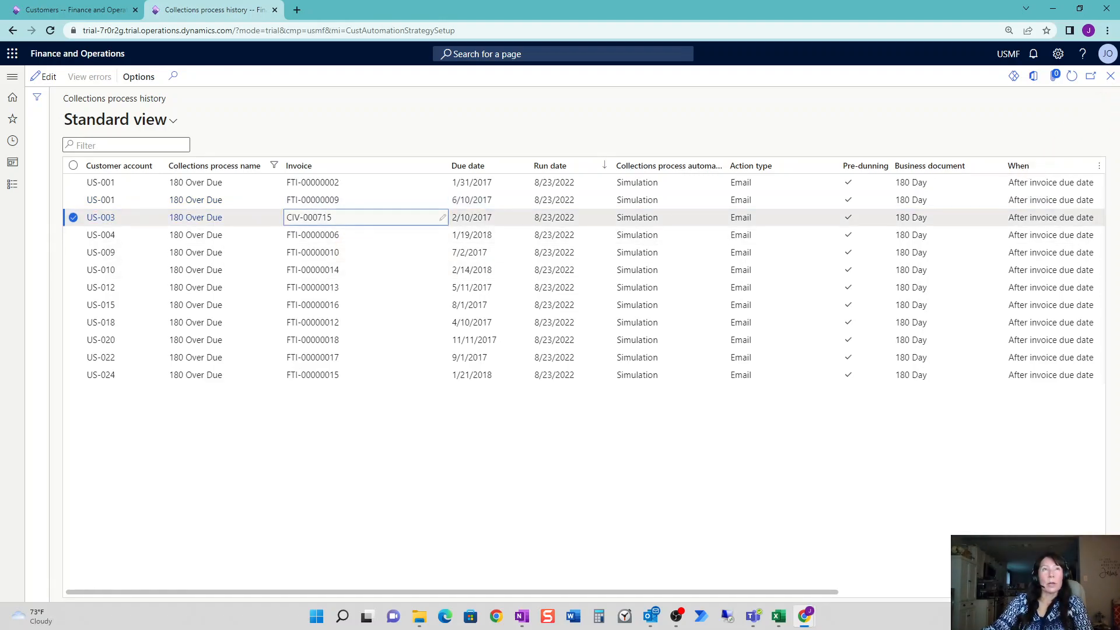
pyautogui.click(366, 236)
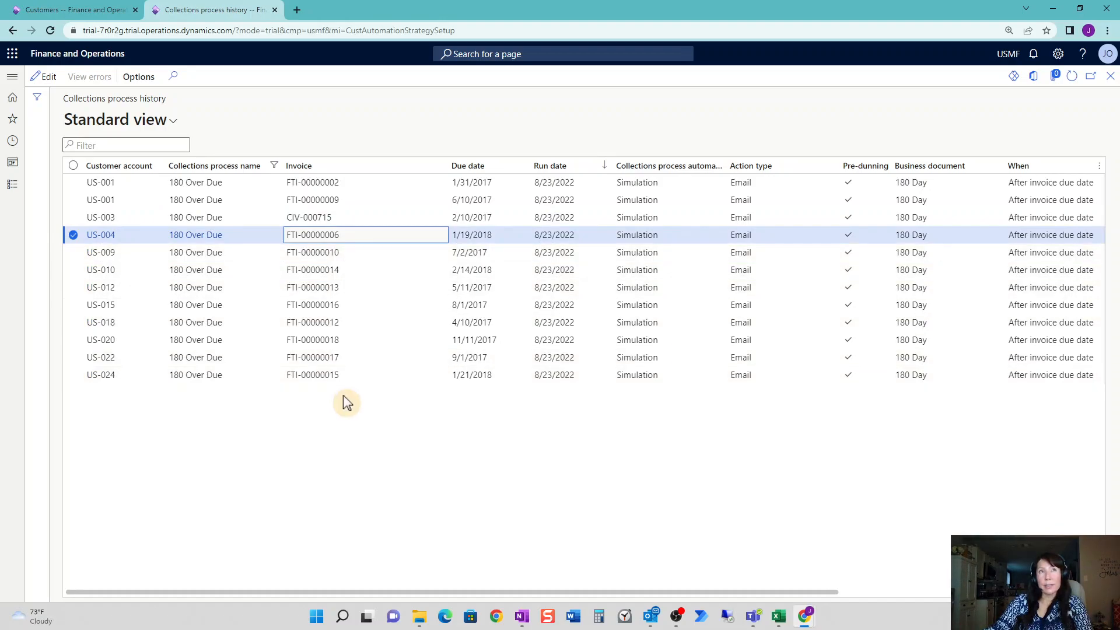
pyautogui.click(366, 217)
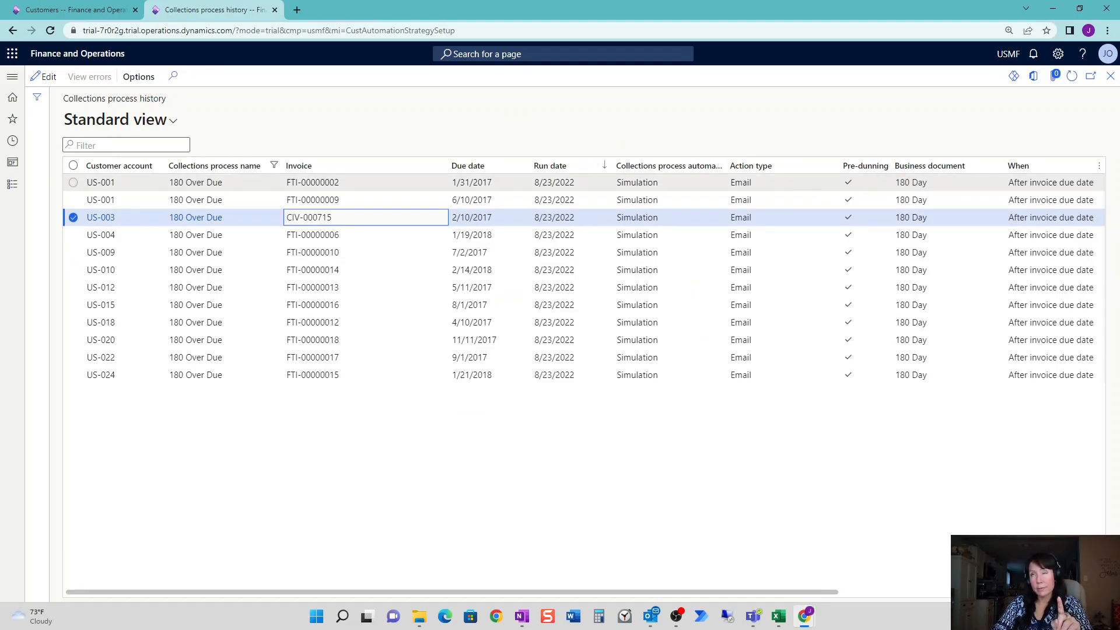
pyautogui.click(1109, 77)
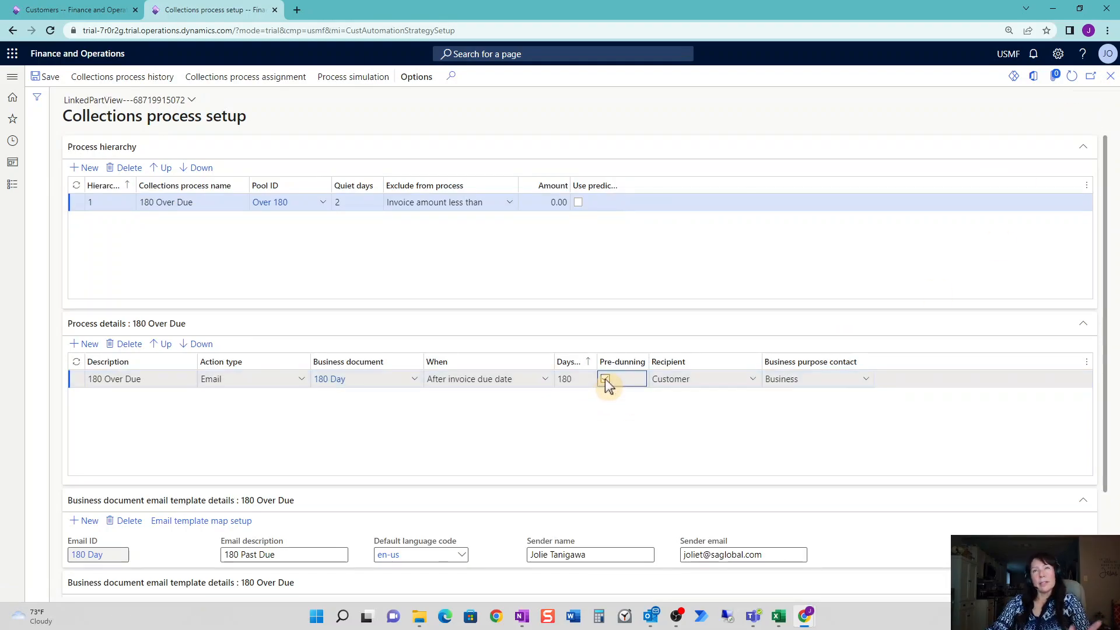
# Start a new Collections process automations series under Credit and collections > Process automations.
pyautogui.click(1110, 76)
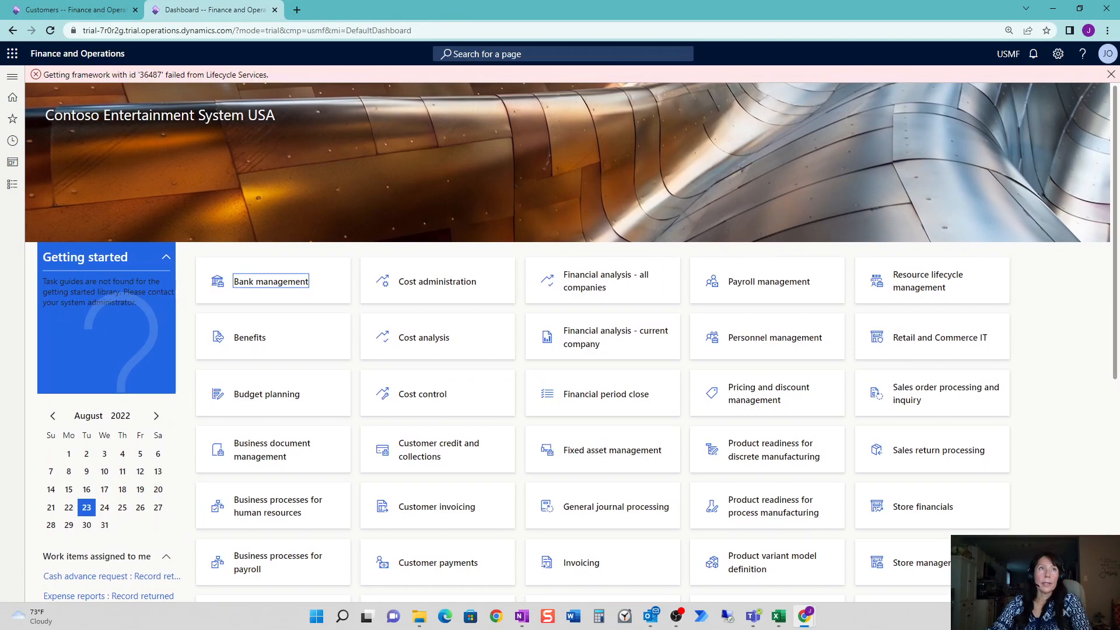
pyautogui.click(12, 184)
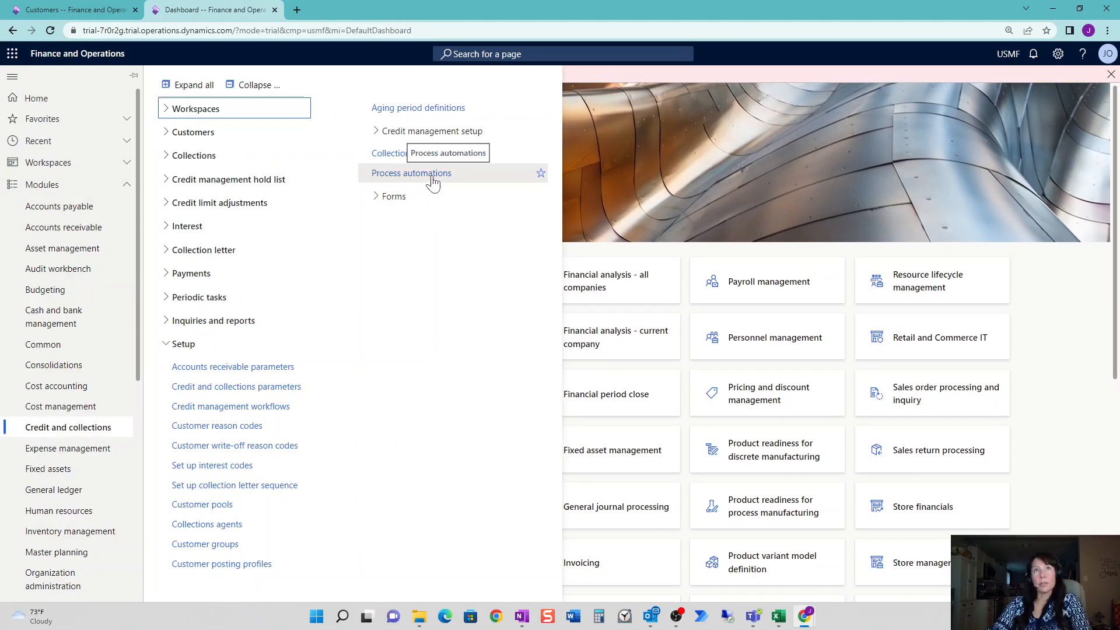
pyautogui.click(435, 183)
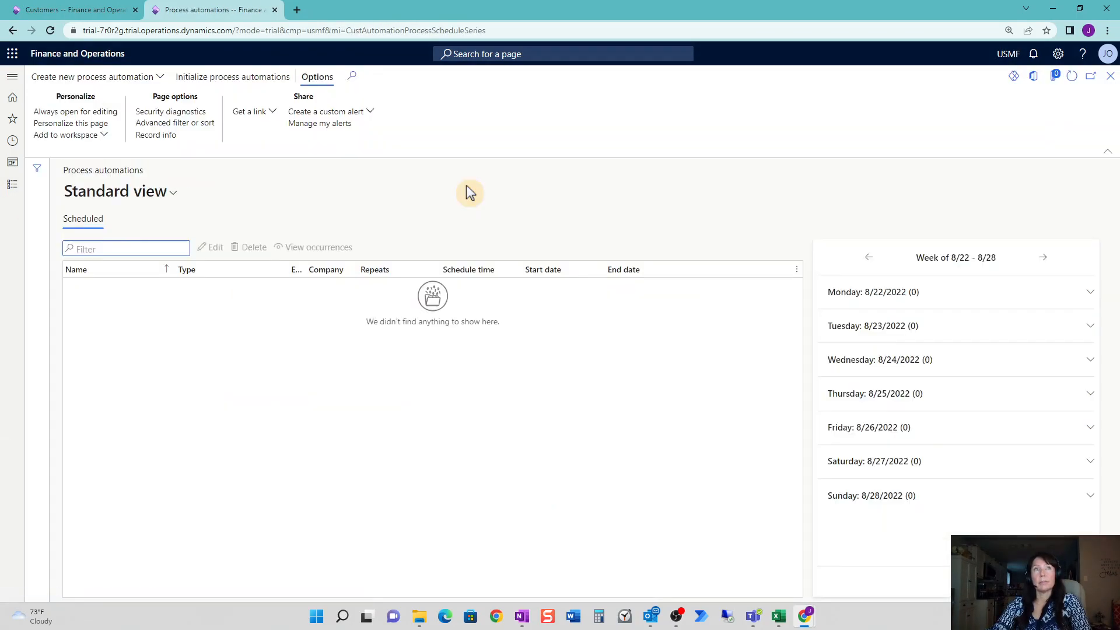
pyautogui.click(138, 85)
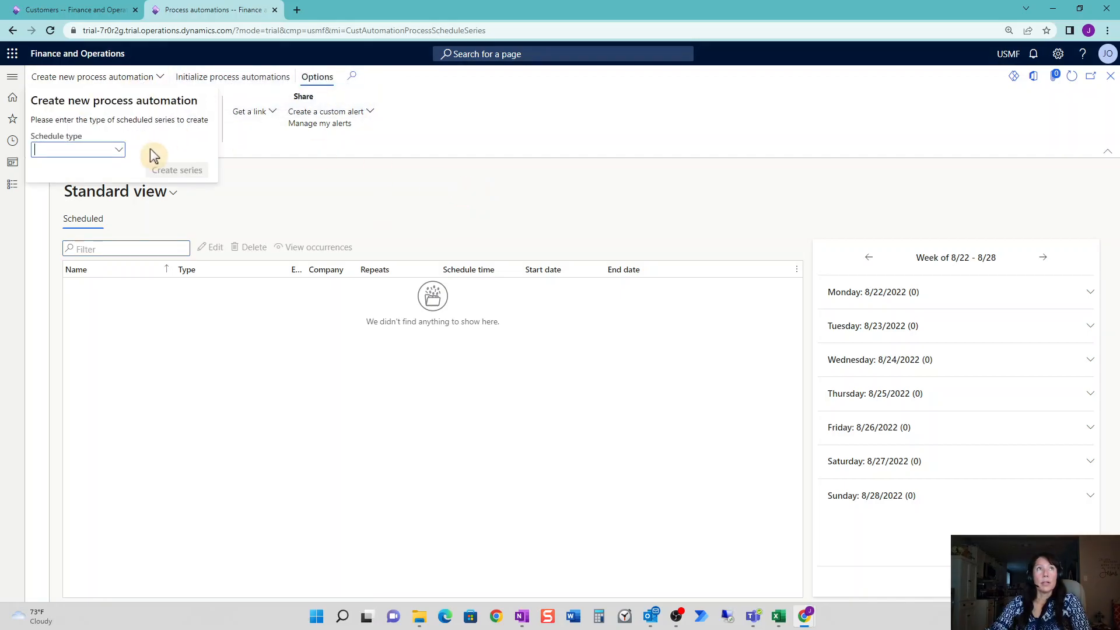
pyautogui.click(119, 152)
pyautogui.click(127, 185)
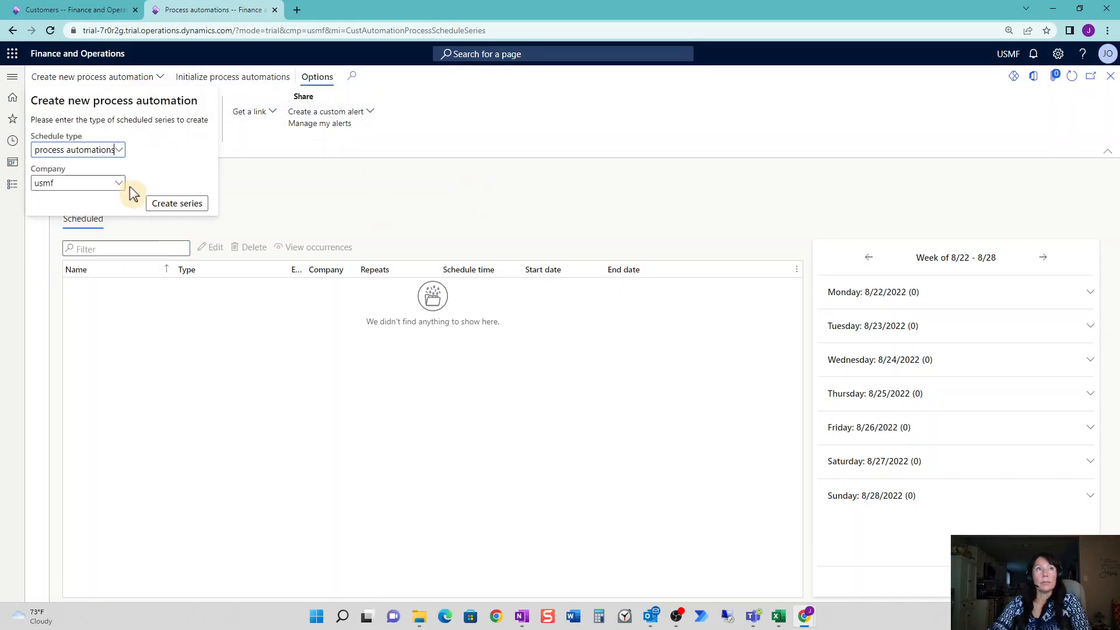
pyautogui.click(191, 204)
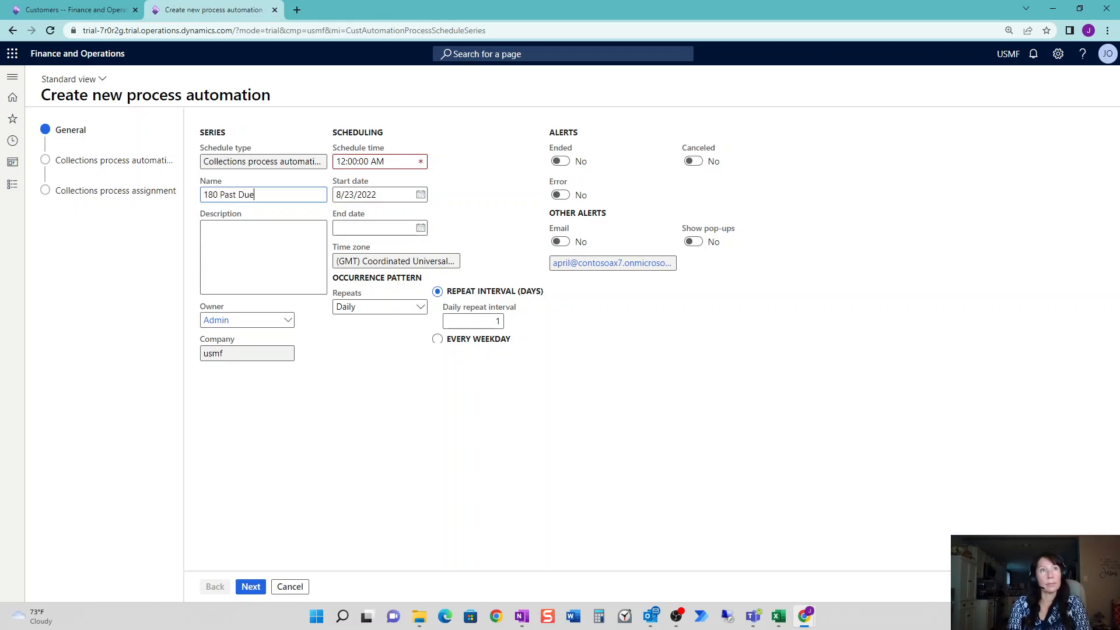
# Copy the name '180 Past Due' into the Description field.
pyautogui.press('Tab')
pyautogui.write('%Amount in transaction currency%')
pyautogui.moveTo(247, 245); pyautogui.dragTo(186, 225)
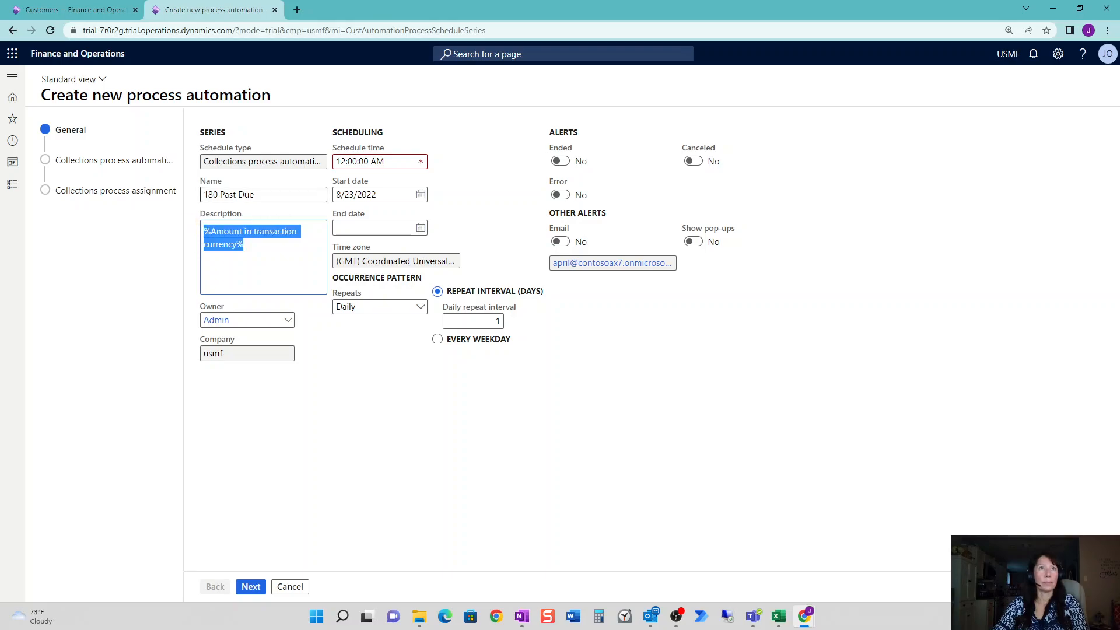
pyautogui.moveTo(258, 194); pyautogui.dragTo(131, 180)
pyautogui.hotkey('ctrl', 'c')
pyautogui.press('Tab')
pyautogui.hotkey('ctrl', 'v')
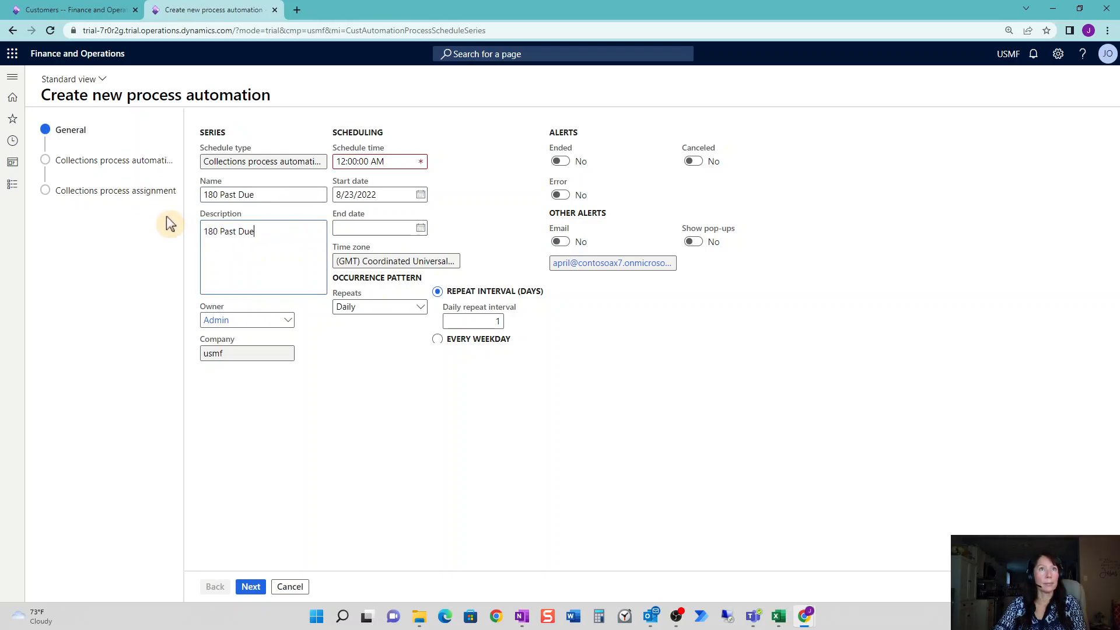
# Set the schedule time to 07:55:00 AM and end date to 8/24/2022, then continue.
pyautogui.click(380, 162)
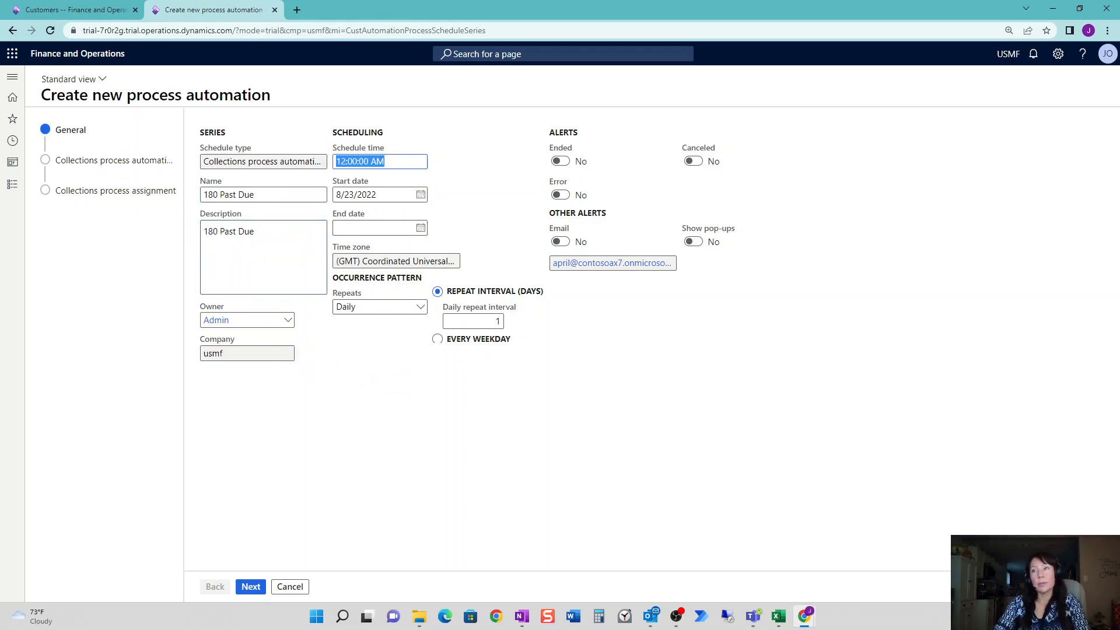
pyautogui.write('7:55')
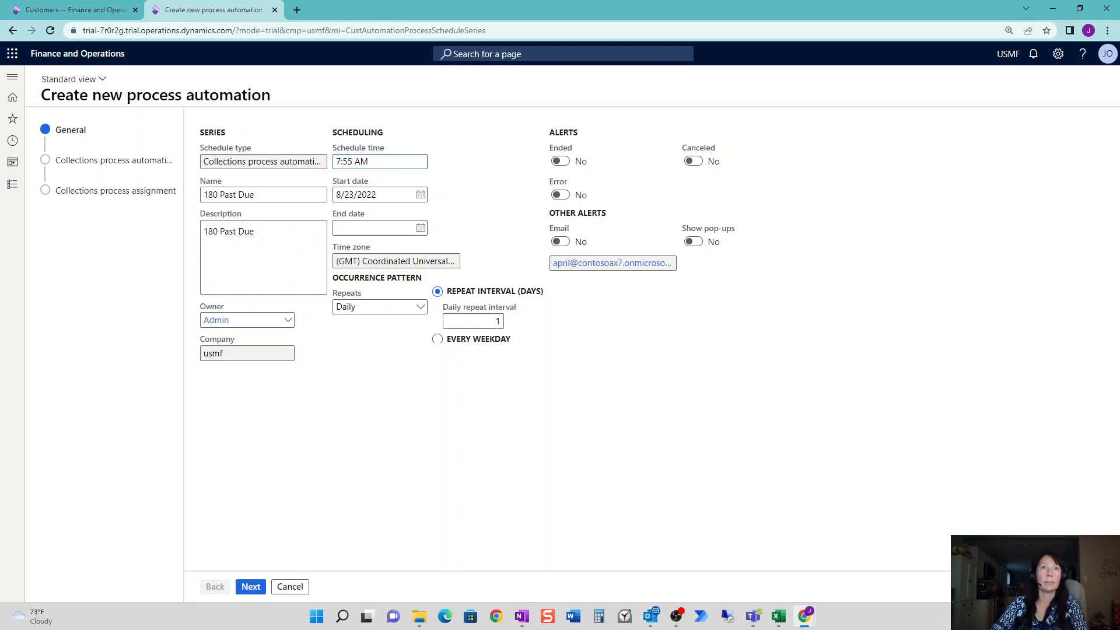
pyautogui.click(388, 228)
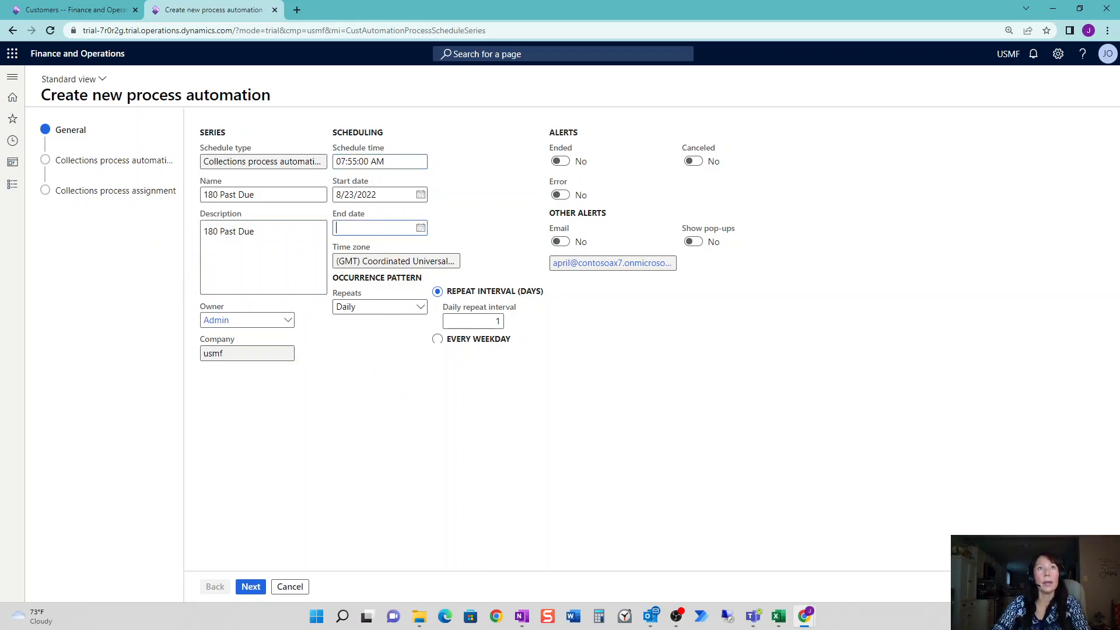
pyautogui.click(420, 228)
pyautogui.click(405, 345)
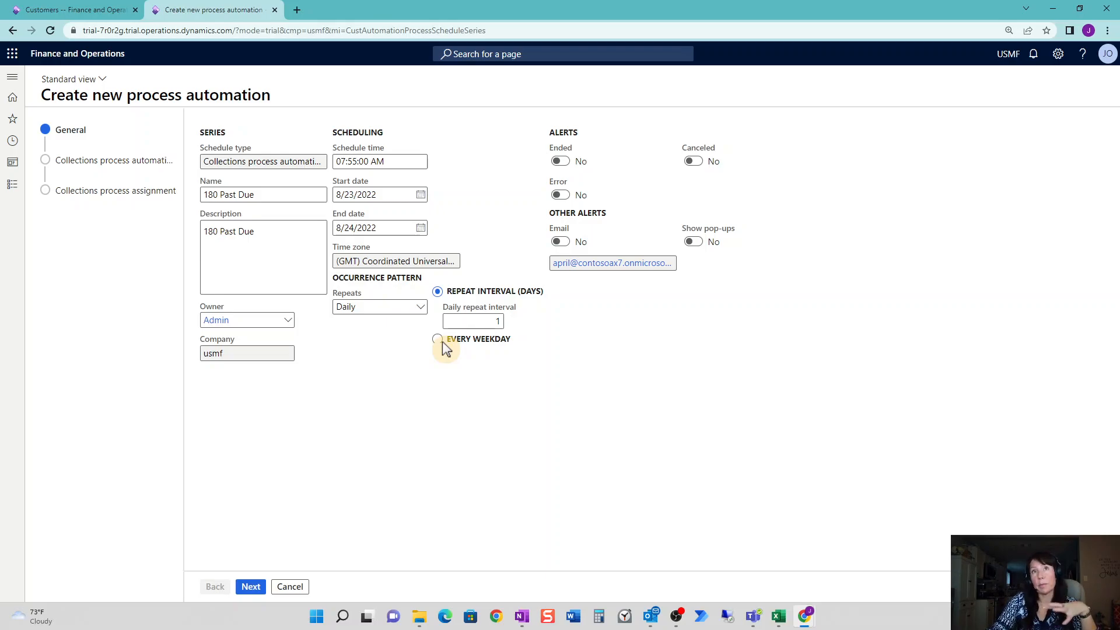
pyautogui.click(362, 162)
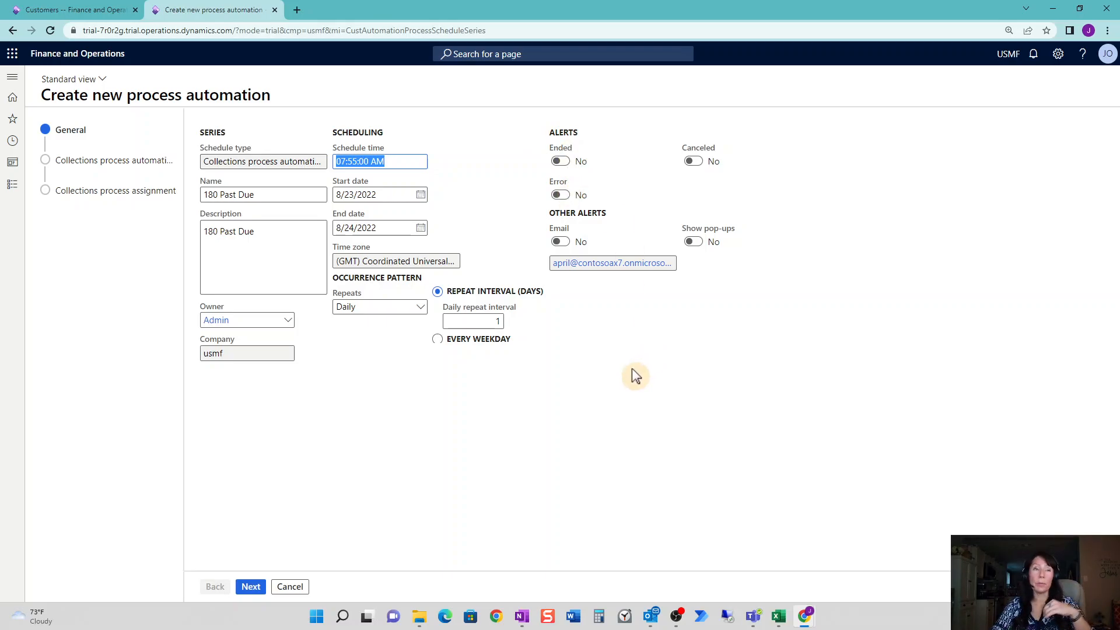
pyautogui.click(621, 389)
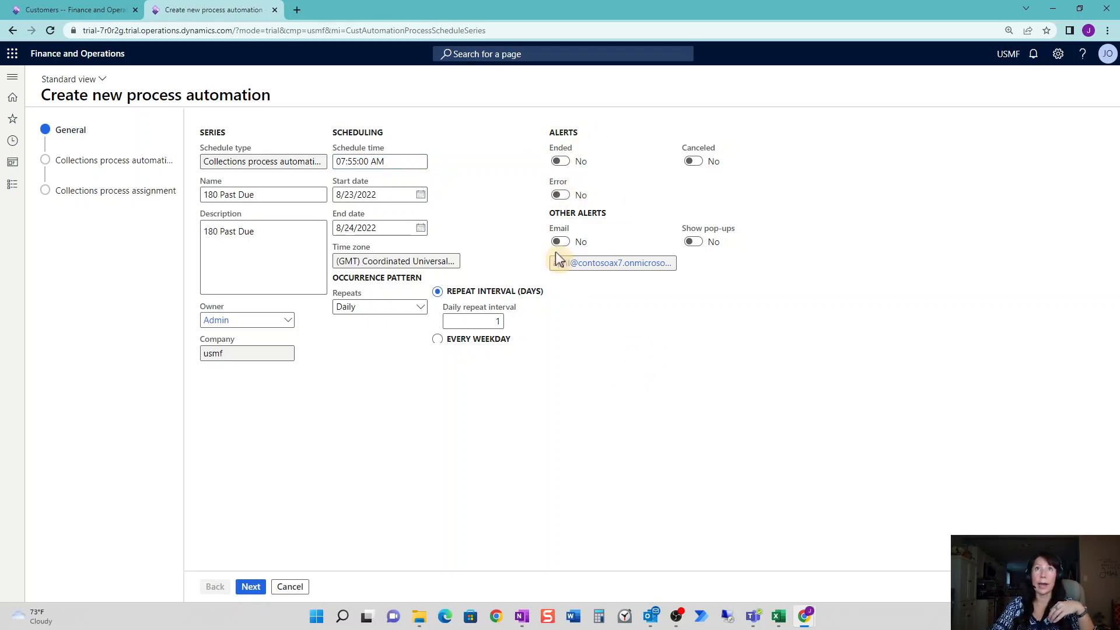
pyautogui.click(248, 587)
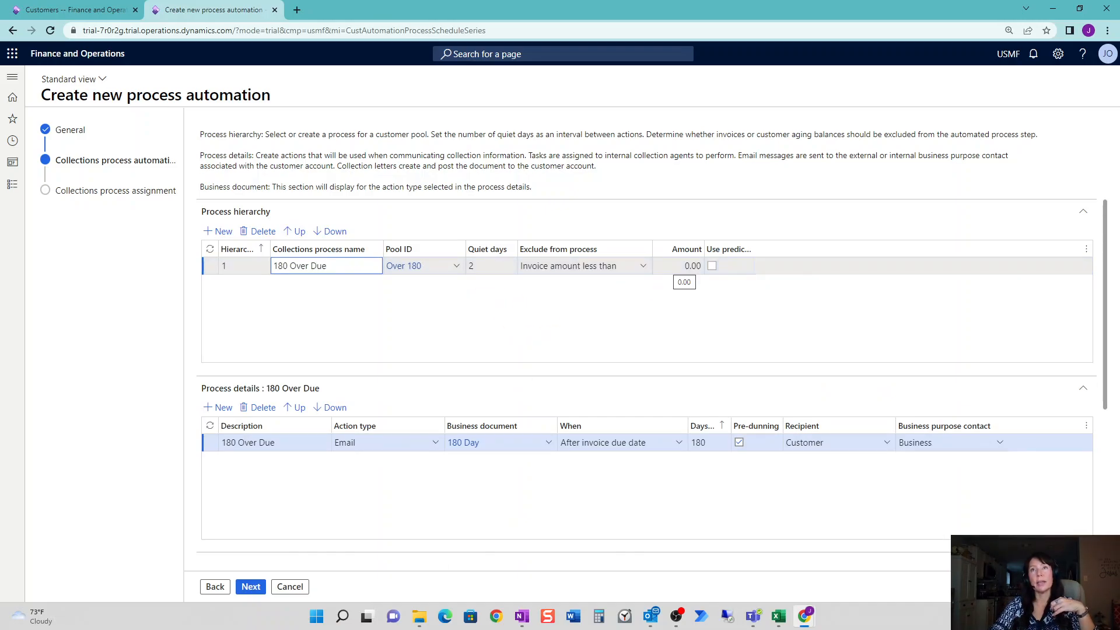
# Give the 180 Over Due process step 5 quiet days.
pyautogui.click(486, 267)
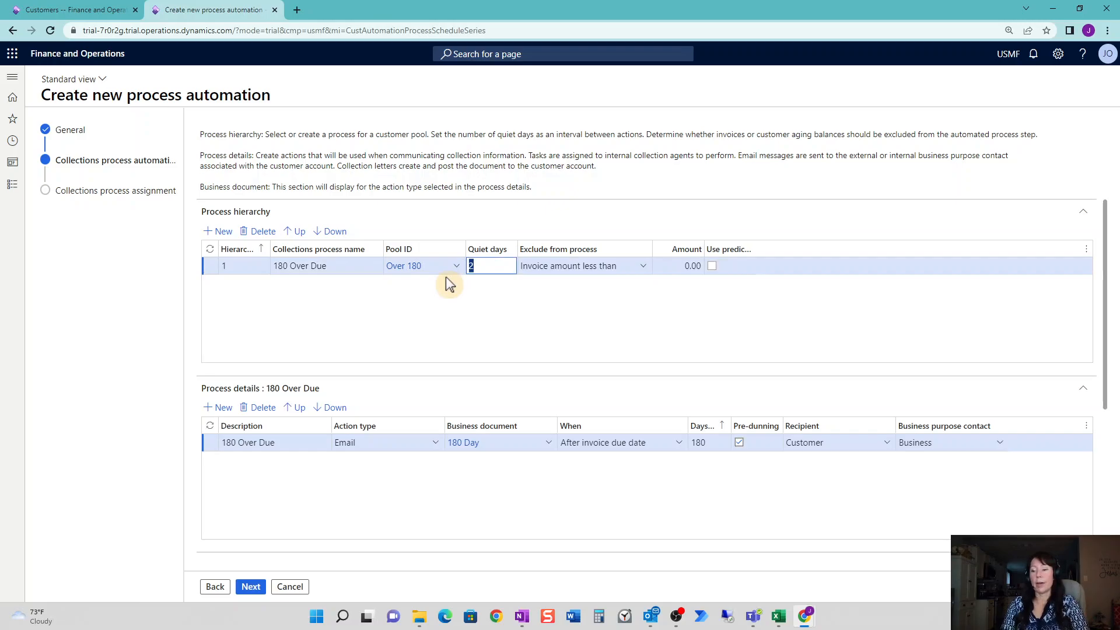
pyautogui.write('5')
pyautogui.press('Tab')
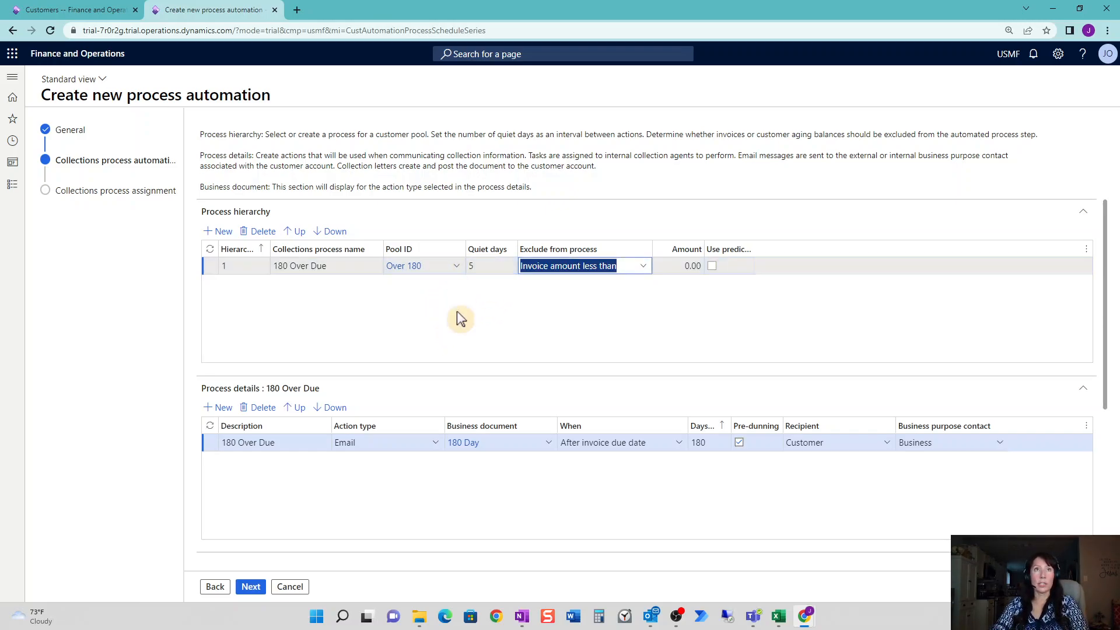
pyautogui.click(458, 291)
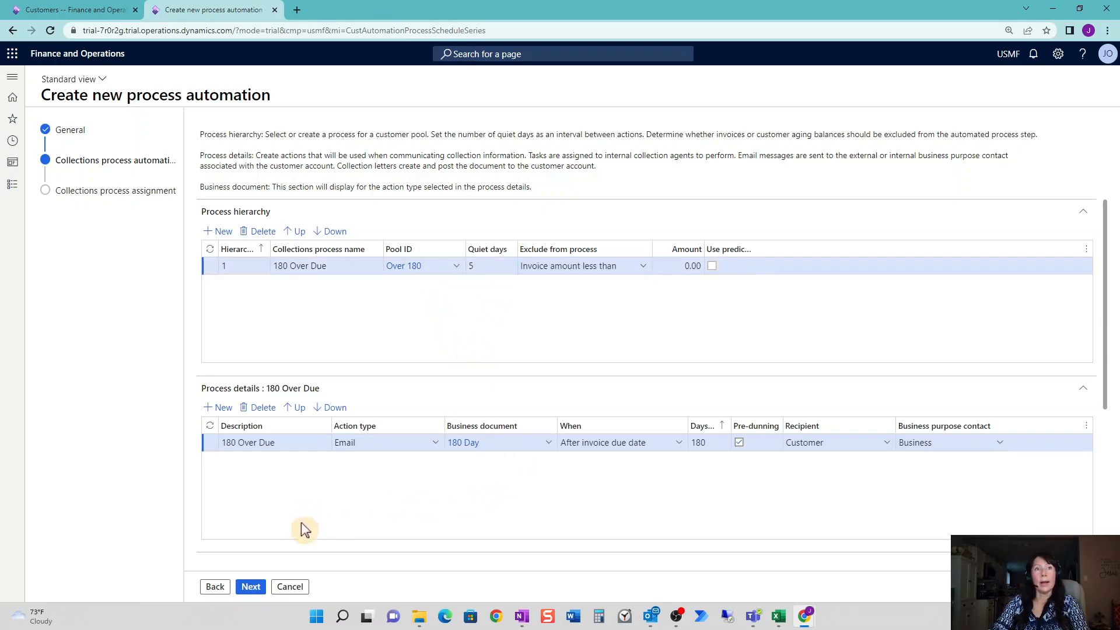
pyautogui.scroll(-2, 309, 529)
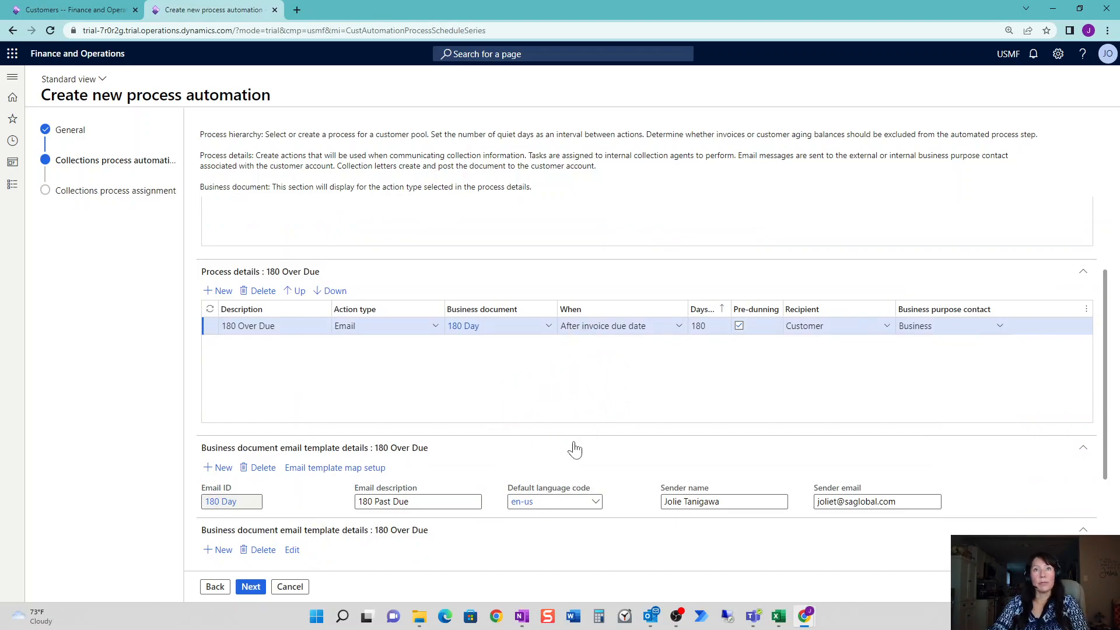
pyautogui.scroll(-2, 493, 544)
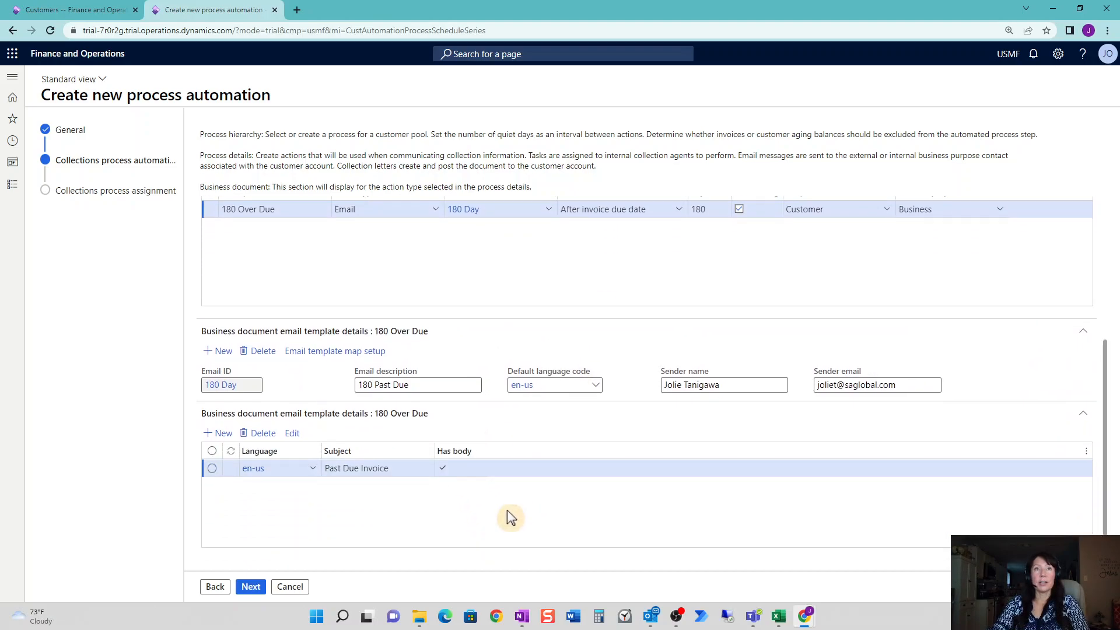
pyautogui.click(255, 589)
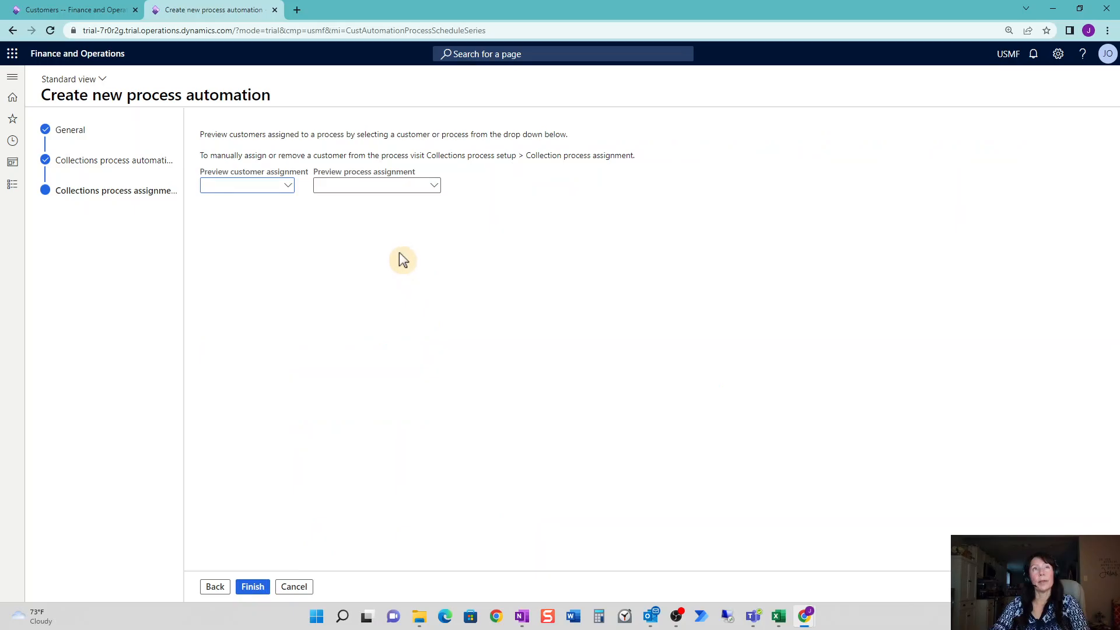
# Preview the customers assigned to 180 Over Due and finish the automation.
pyautogui.click(435, 187)
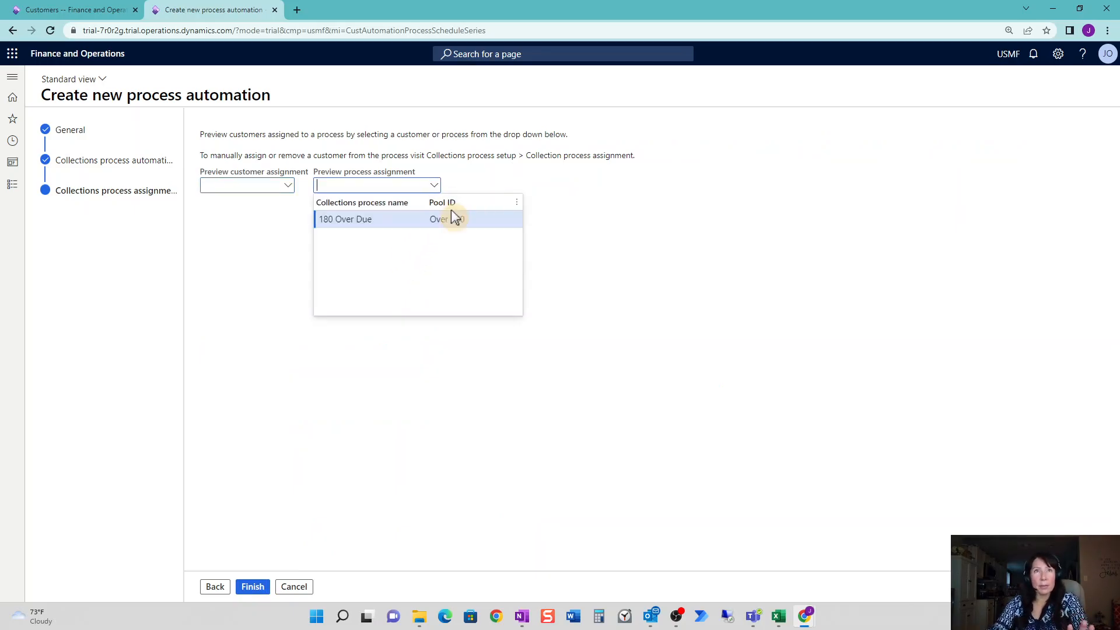
pyautogui.click(451, 215)
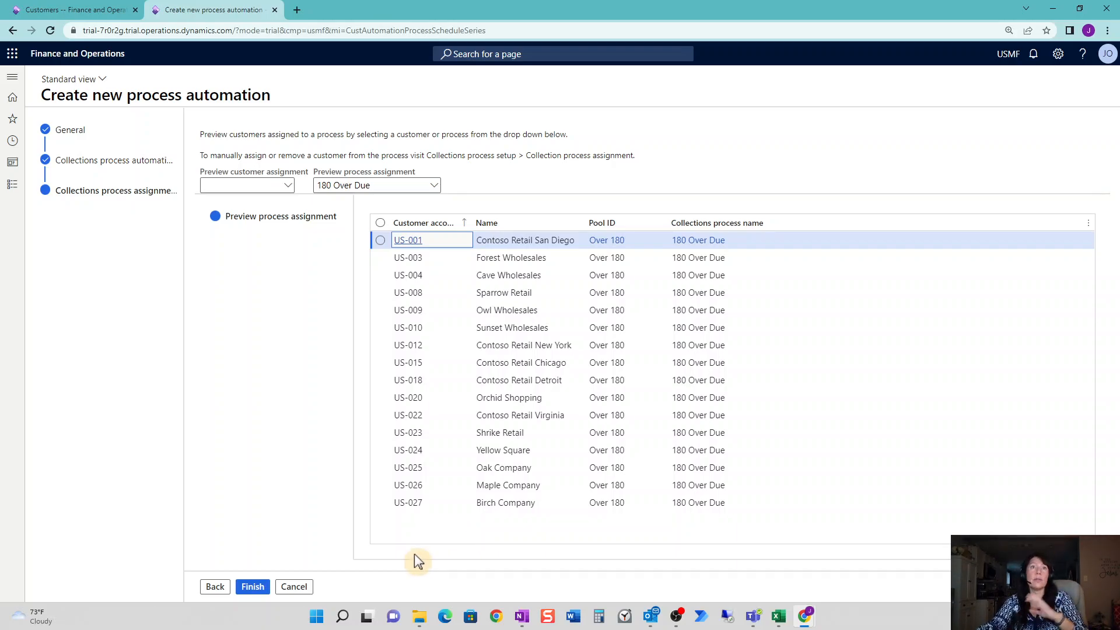
pyautogui.click(259, 592)
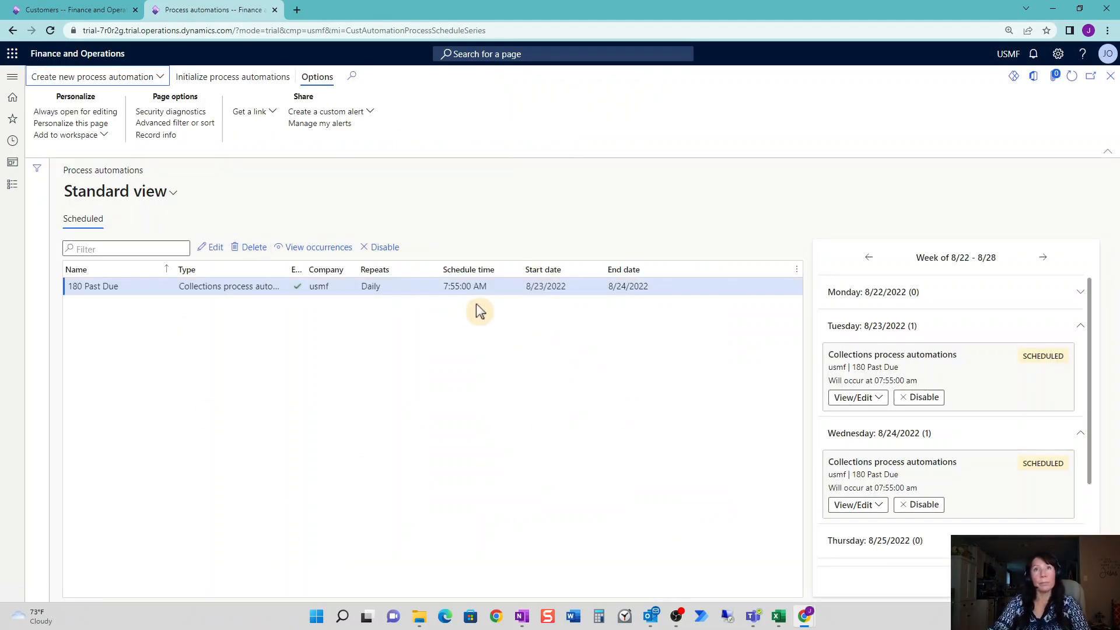
# Open the 180 Past Due run history and read the error log for the first US-001 row.
pyautogui.click(466, 285)
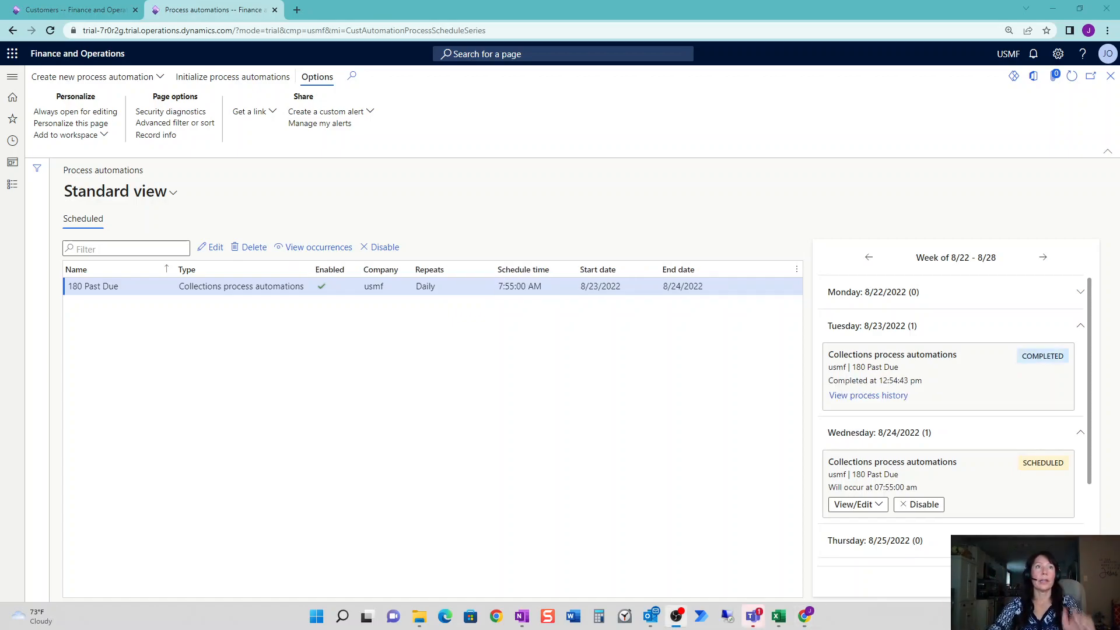
pyautogui.click(884, 395)
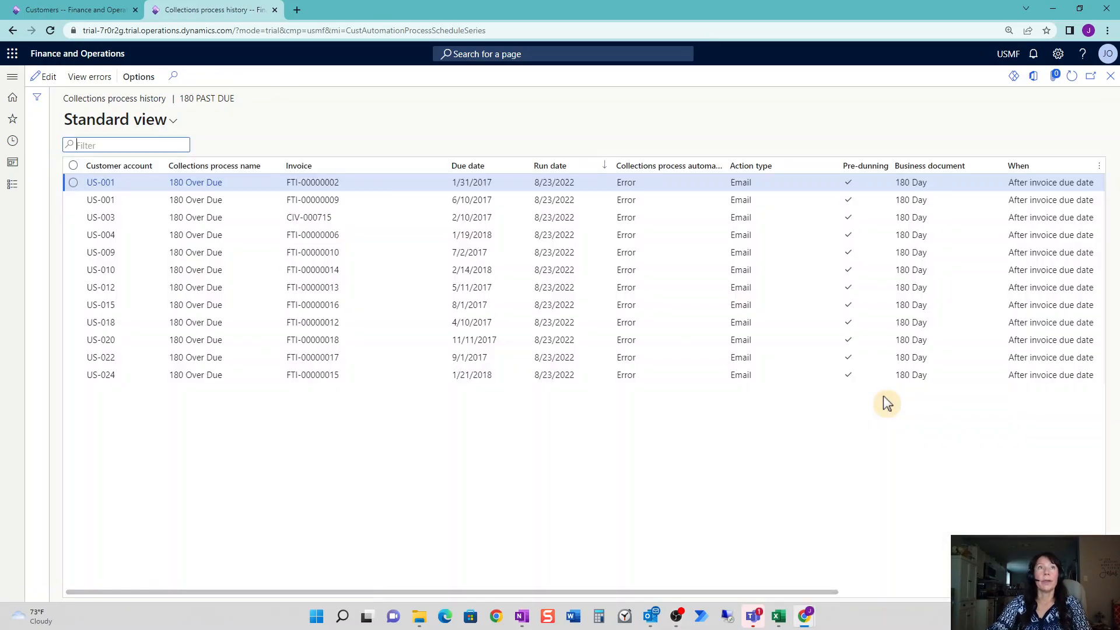
pyautogui.click(644, 186)
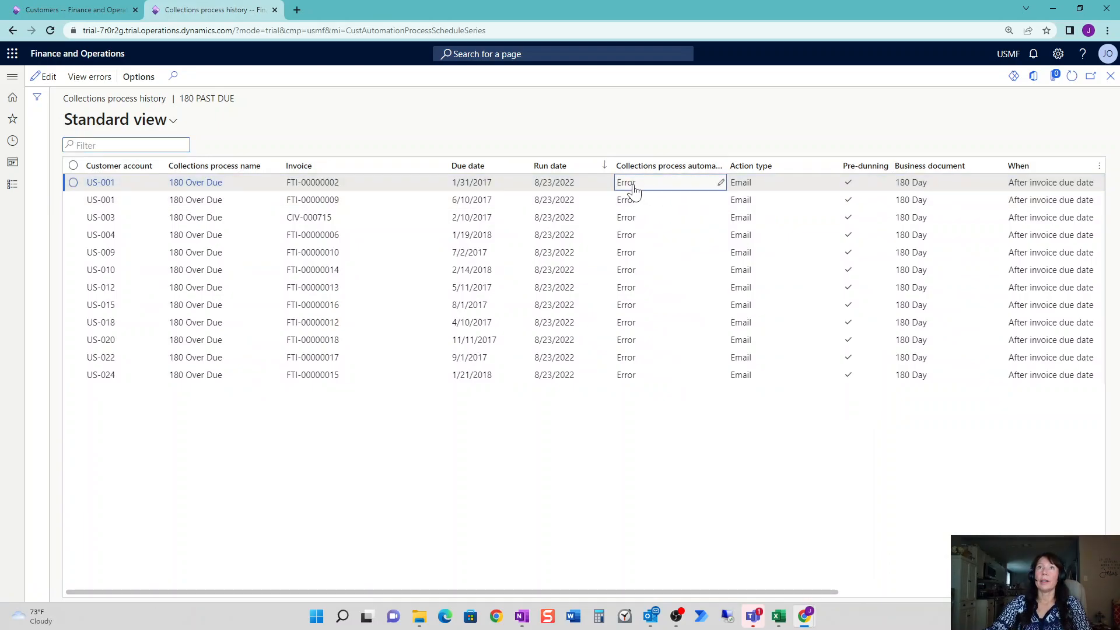
pyautogui.click(73, 182)
pyautogui.click(93, 77)
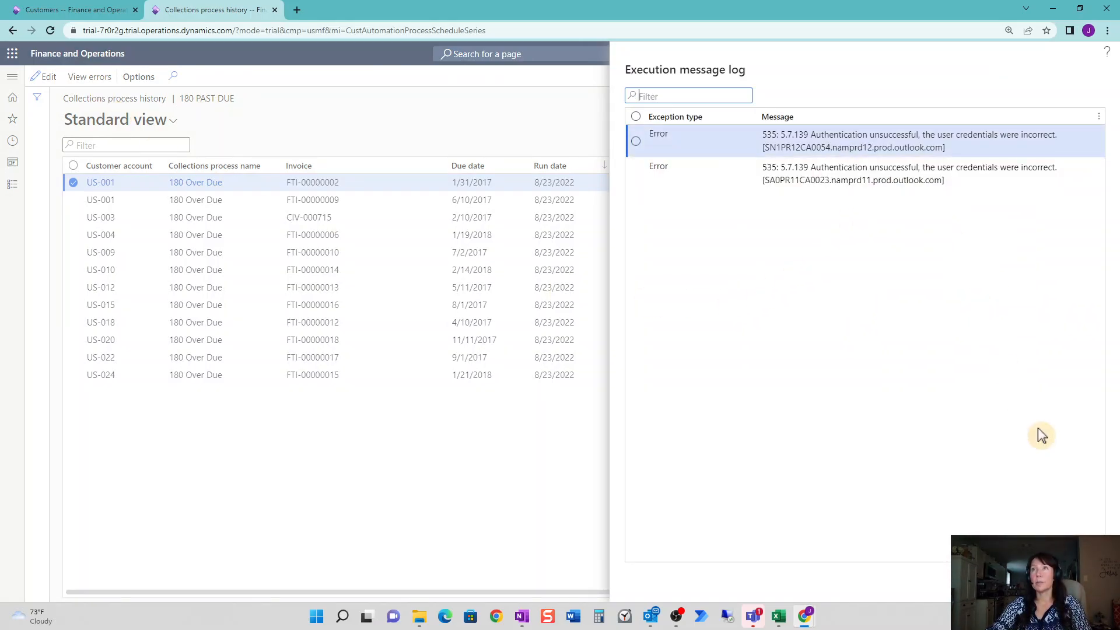
pyautogui.click(1083, 582)
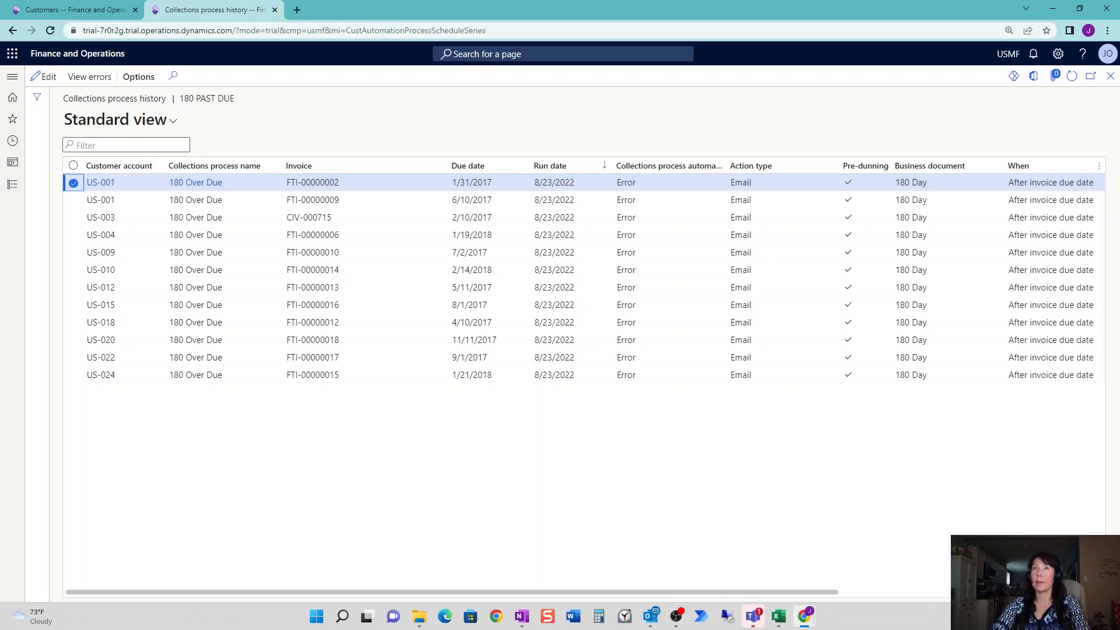
# Narrow the status column, compare the US-001 and US-003 invoice rows, and detach the history window.
pyautogui.moveTo(727, 166); pyautogui.dragTo(677, 179)
pyautogui.click(654, 184)
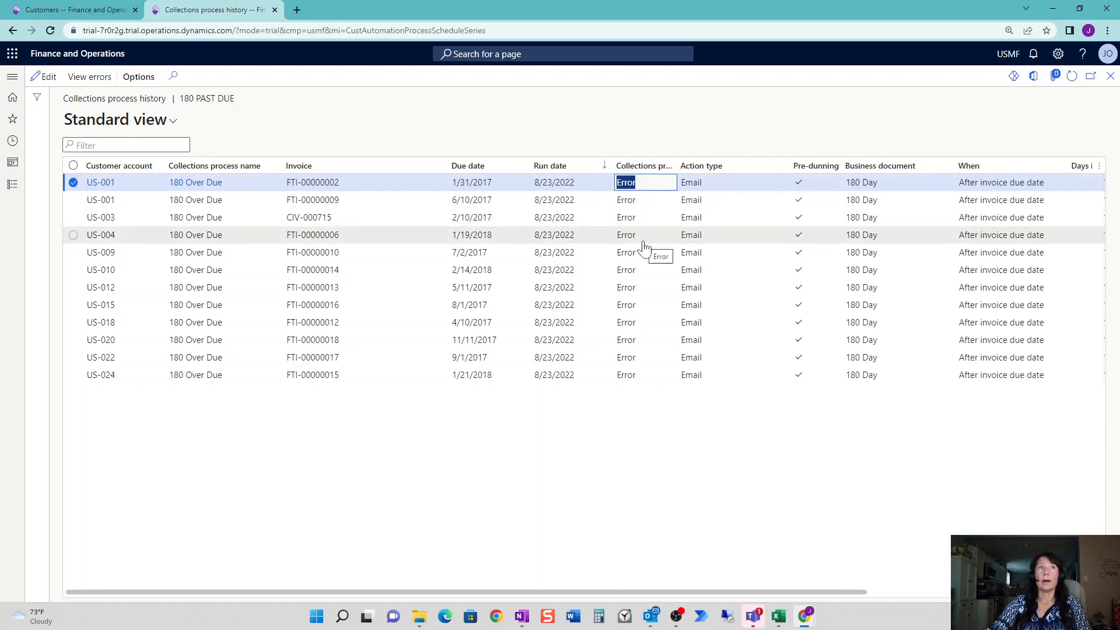
pyautogui.click(362, 200)
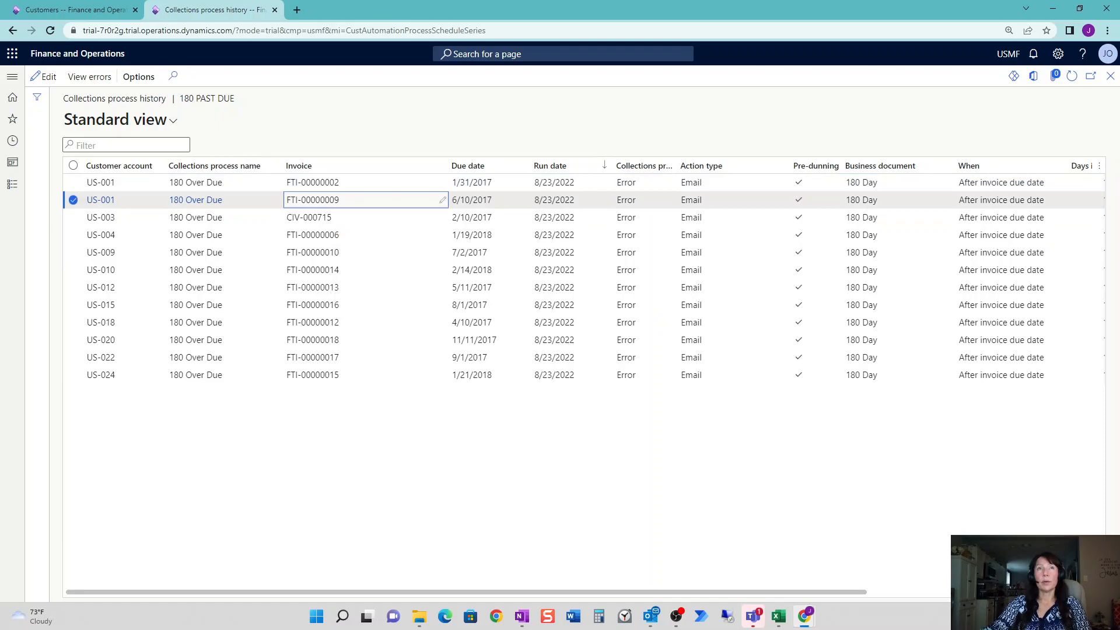
pyautogui.press('Up')
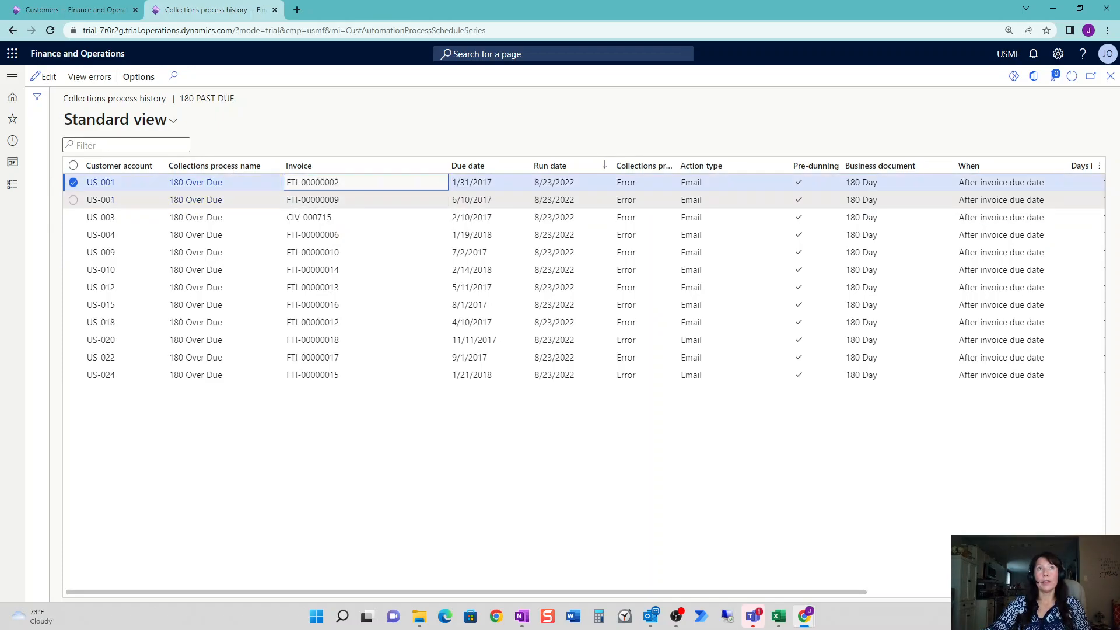
pyautogui.press('Down')
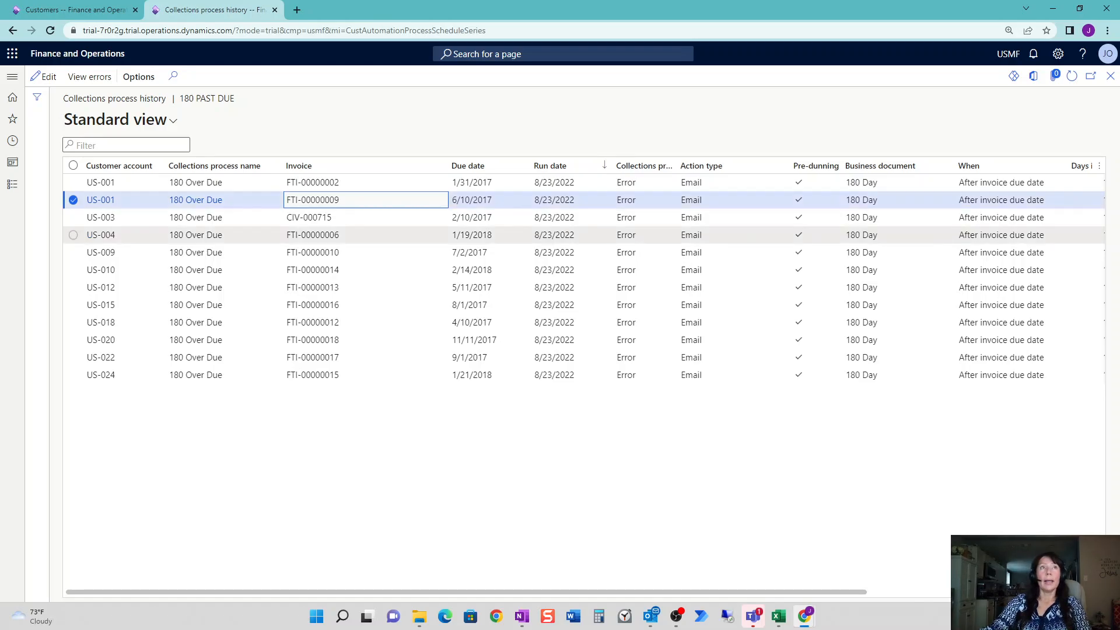
pyautogui.click(390, 223)
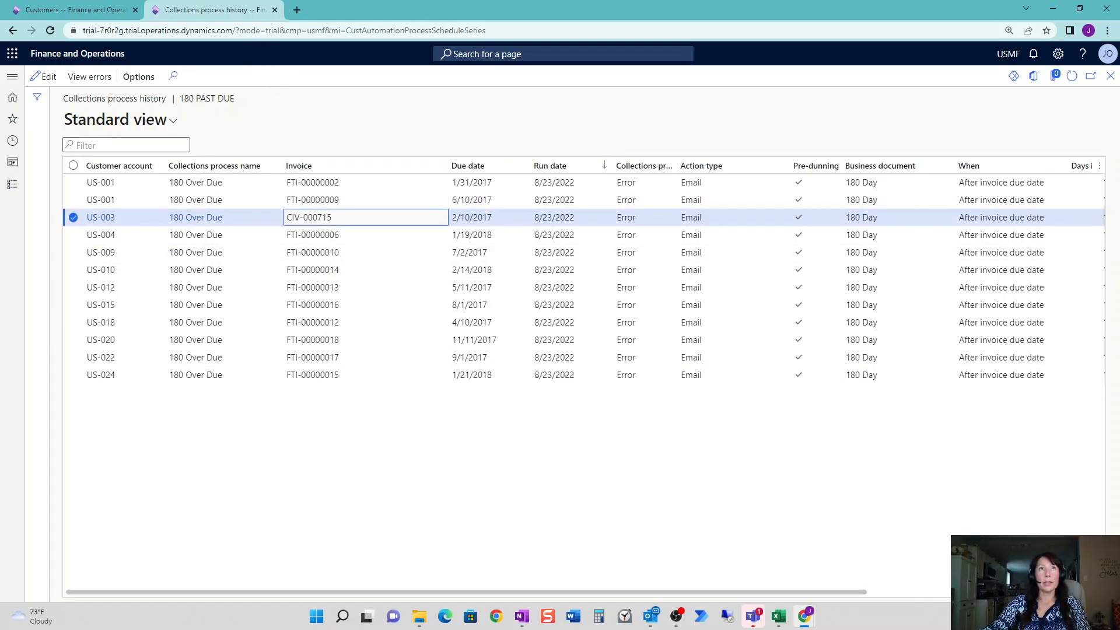
pyautogui.moveTo(236, 11); pyautogui.dragTo(520, 108)
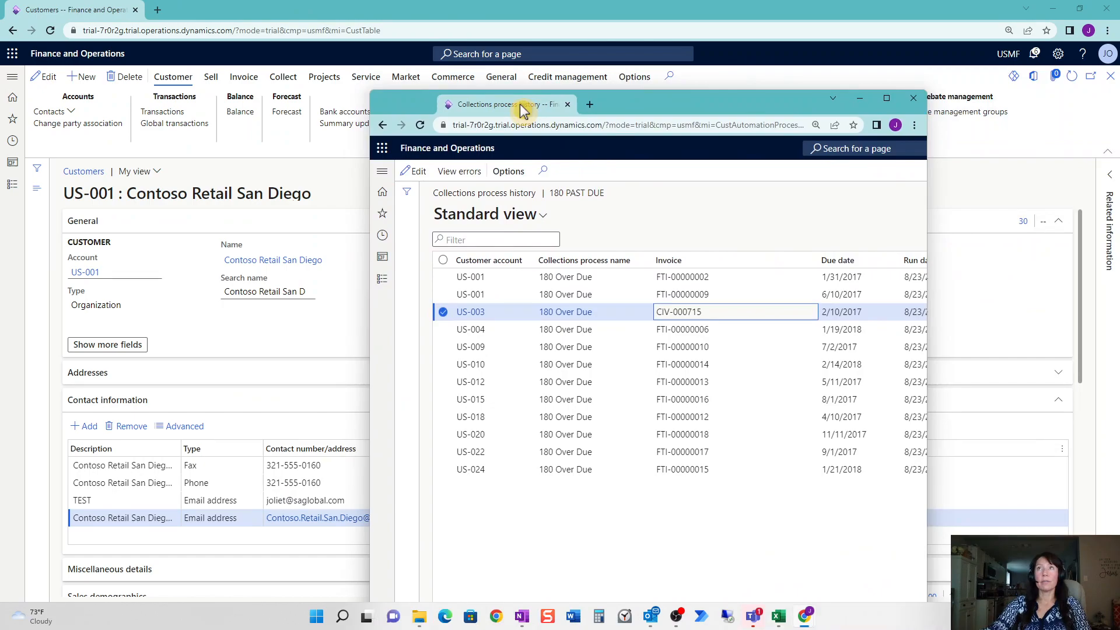
# Return to the credit and collections workspace and tile it beside the process history window.
pyautogui.click(1115, 77)
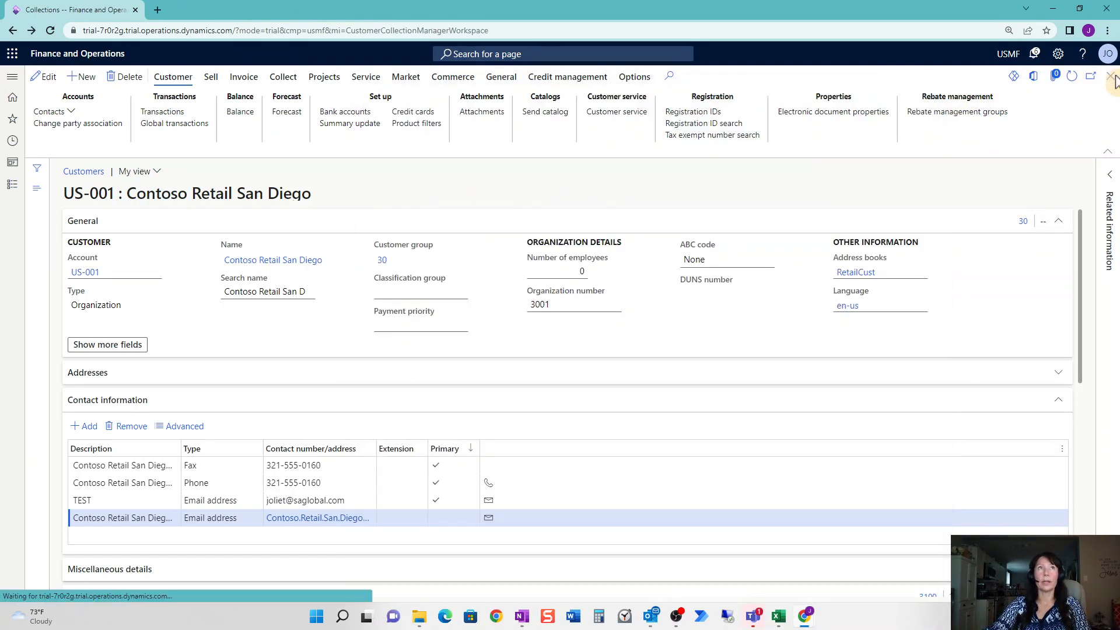
pyautogui.click(1111, 77)
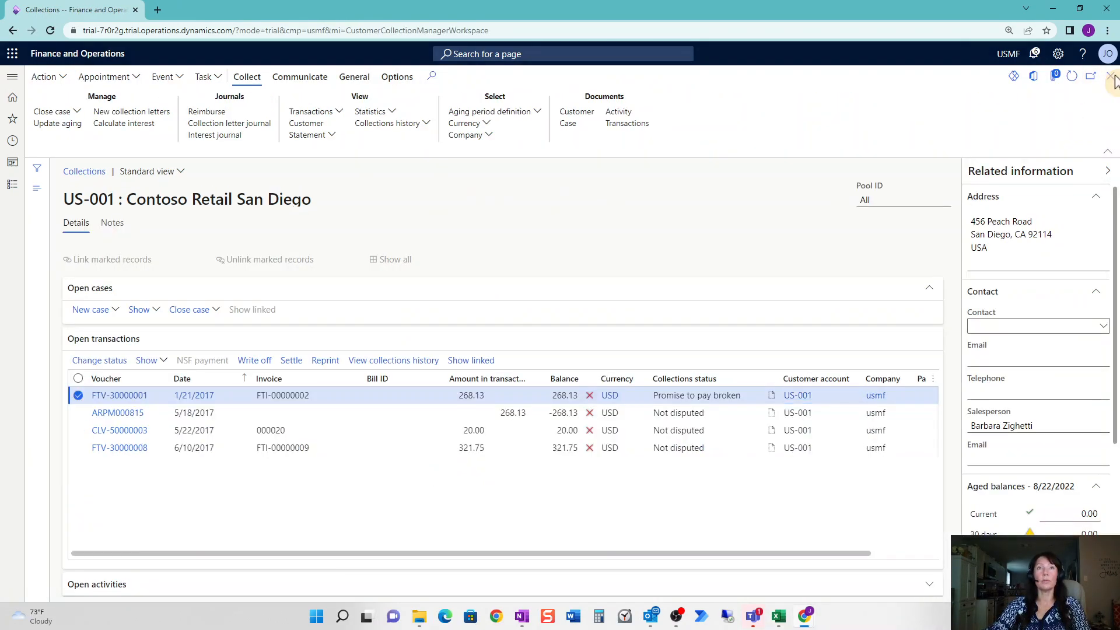
pyautogui.moveTo(546, 9); pyautogui.dragTo(221, 3)
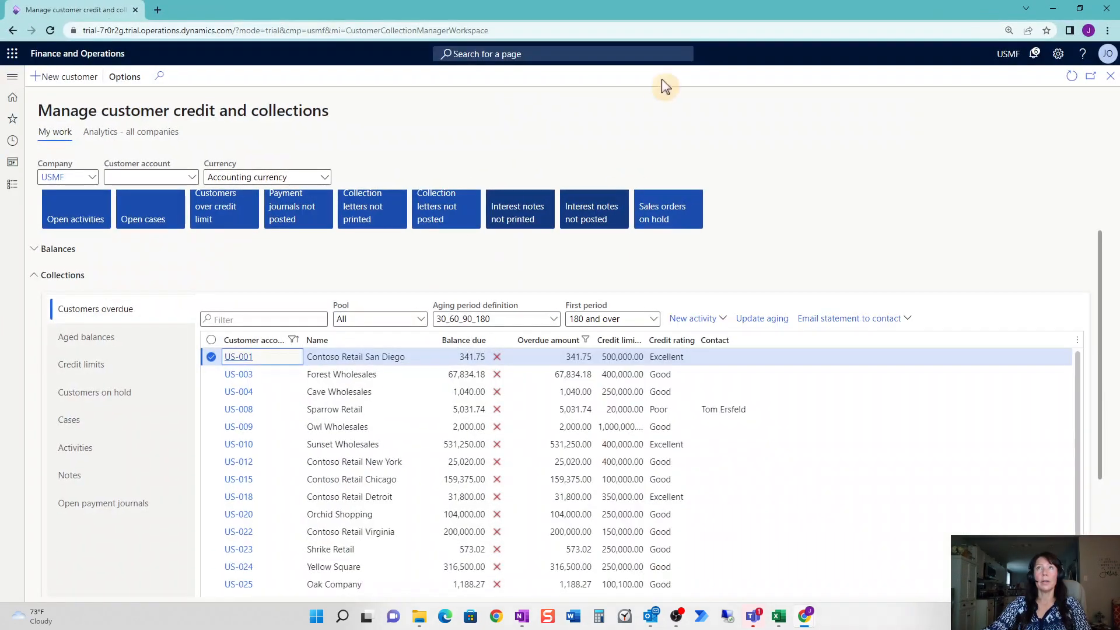
pyautogui.moveTo(682, 14); pyautogui.dragTo(318, 46)
pyautogui.moveTo(734, 117); pyautogui.dragTo(1118, 93)
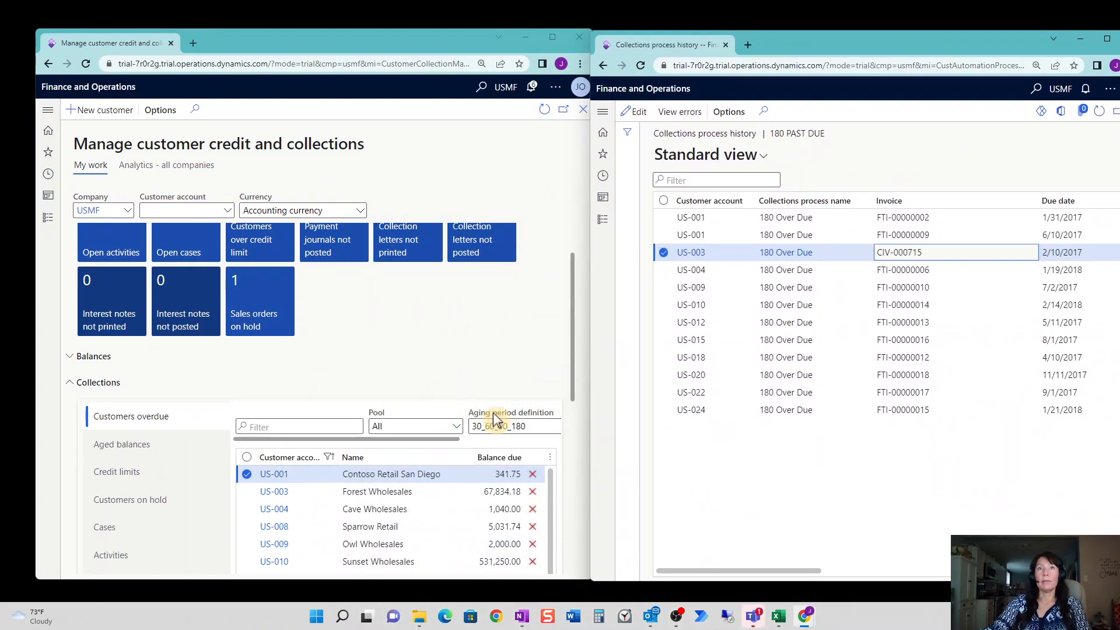
pyautogui.moveTo(570, 401); pyautogui.dragTo(573, 470)
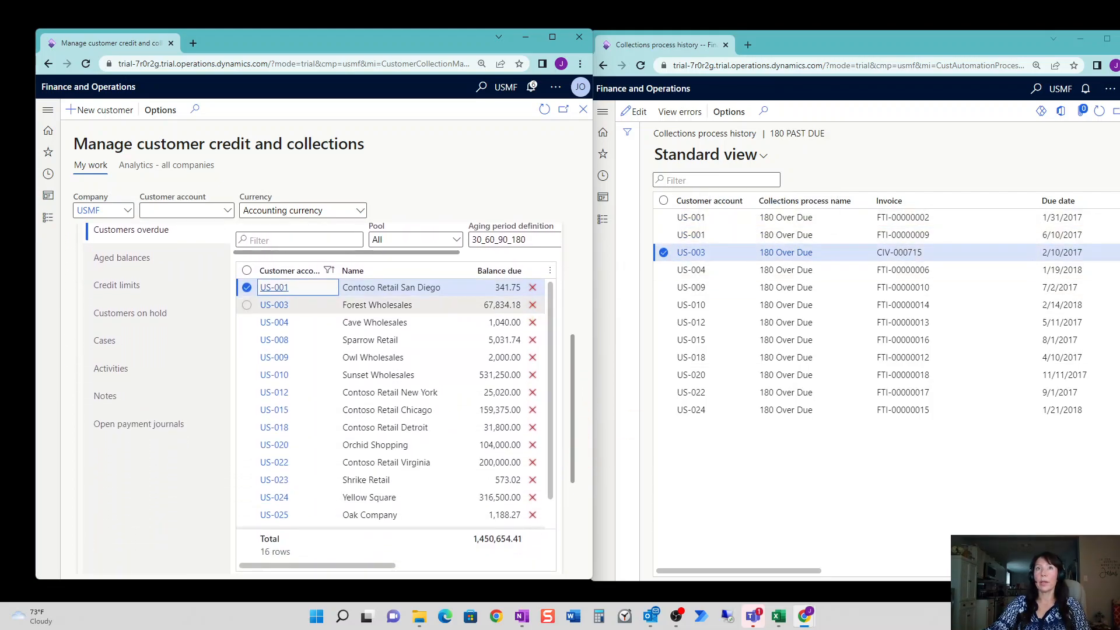
# Review US-003 Forest Wholesales' open transactions CIV-000715 and 000021, then close its collections page.
pyautogui.click(272, 310)
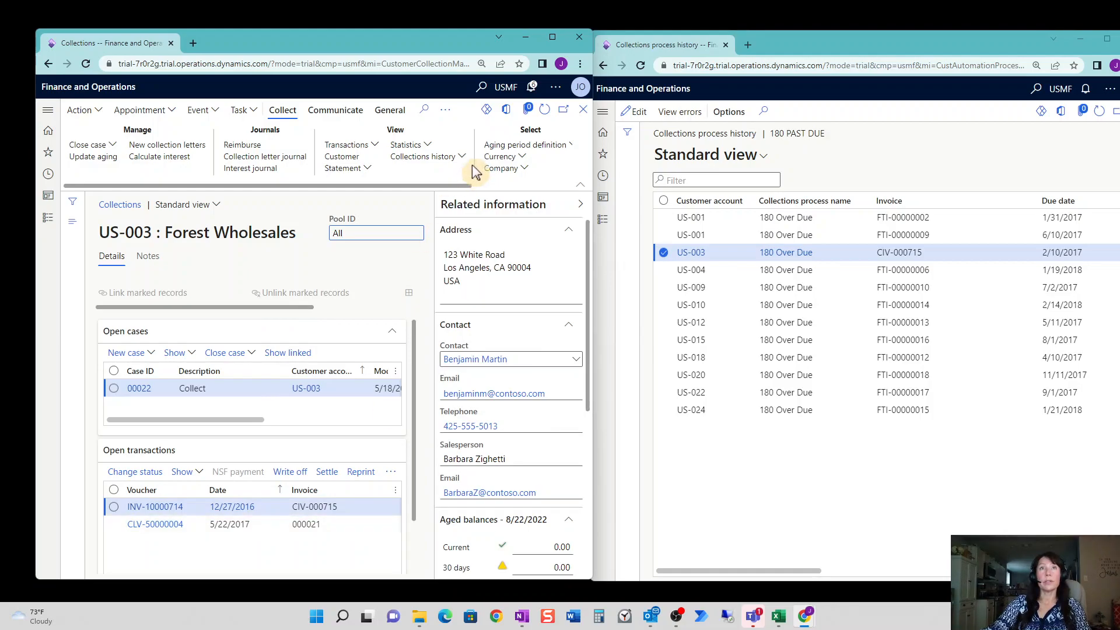
pyautogui.click(551, 38)
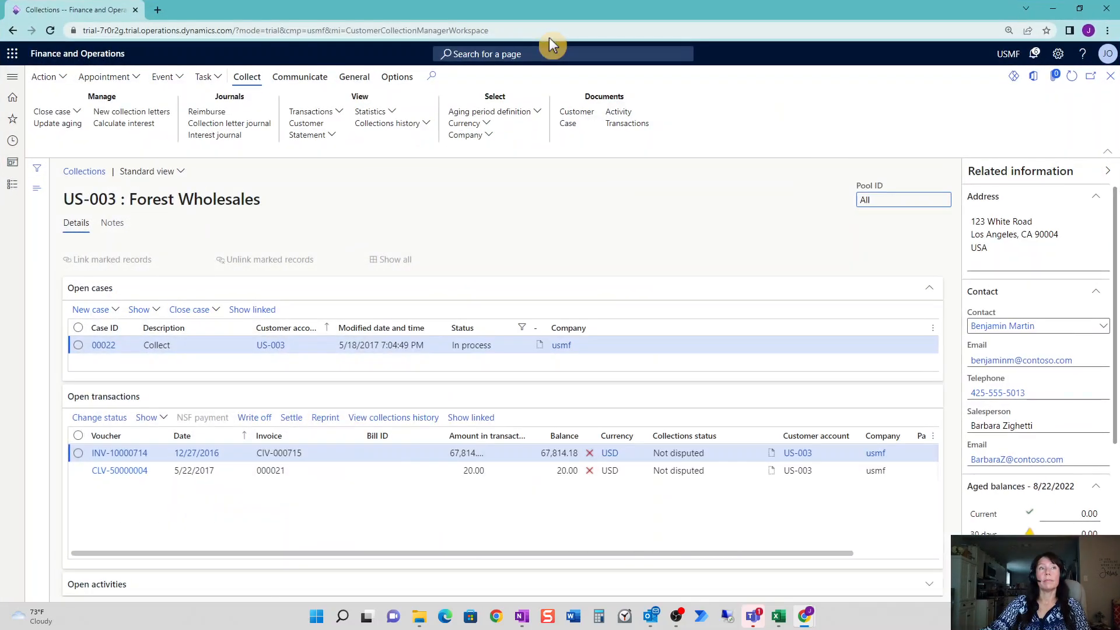
pyautogui.doubleClick(287, 453)
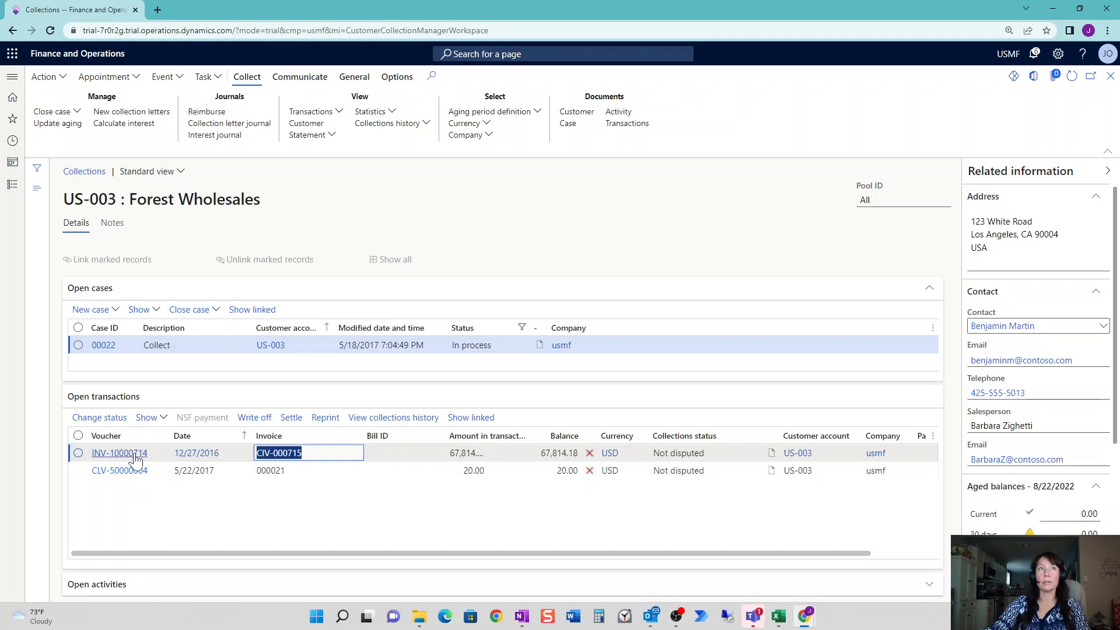
pyautogui.moveTo(136, 459)
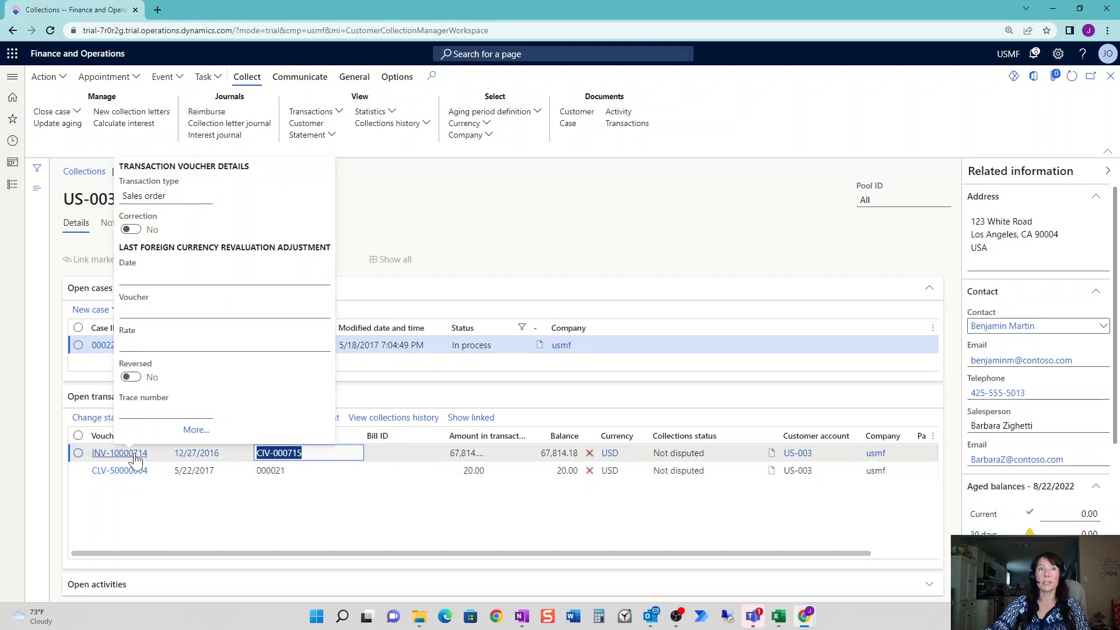
pyautogui.press('Down')
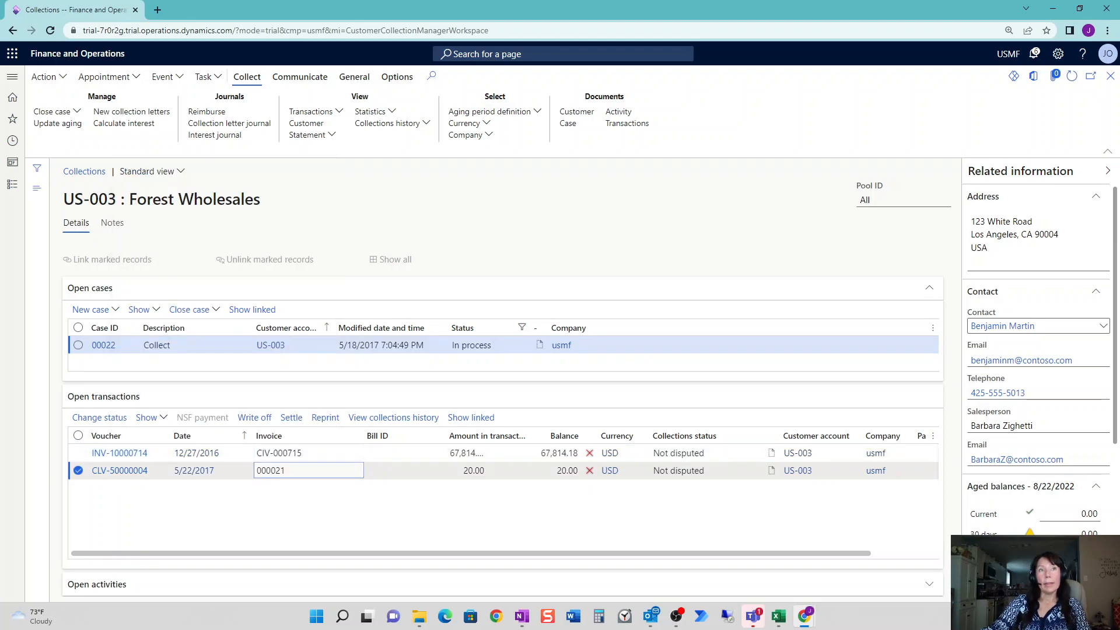
pyautogui.moveTo(297, 471)
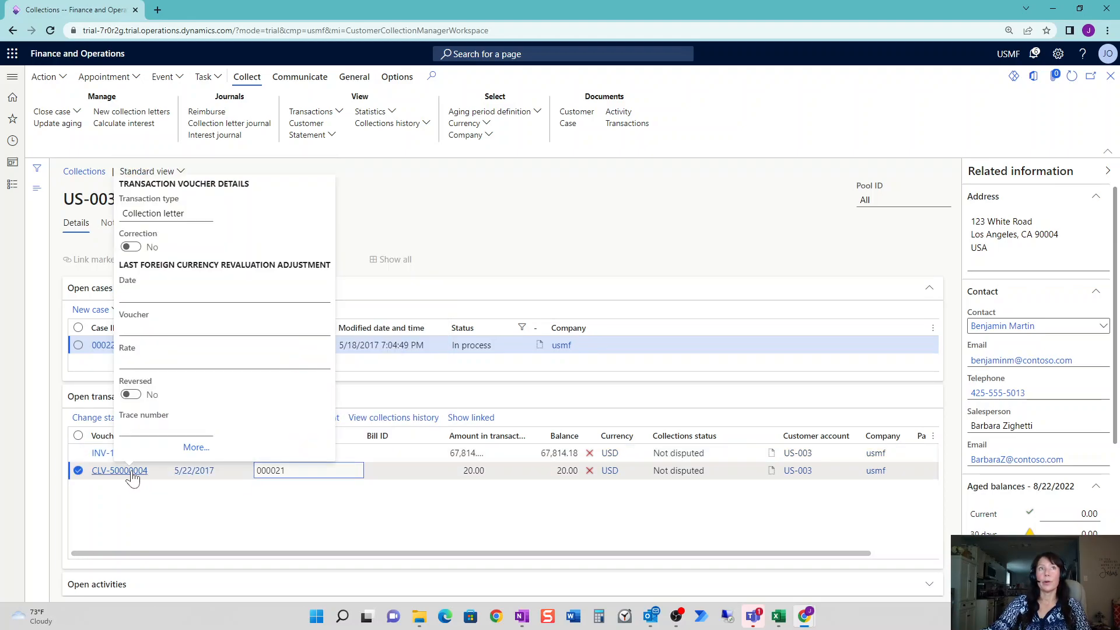
pyautogui.click(1110, 76)
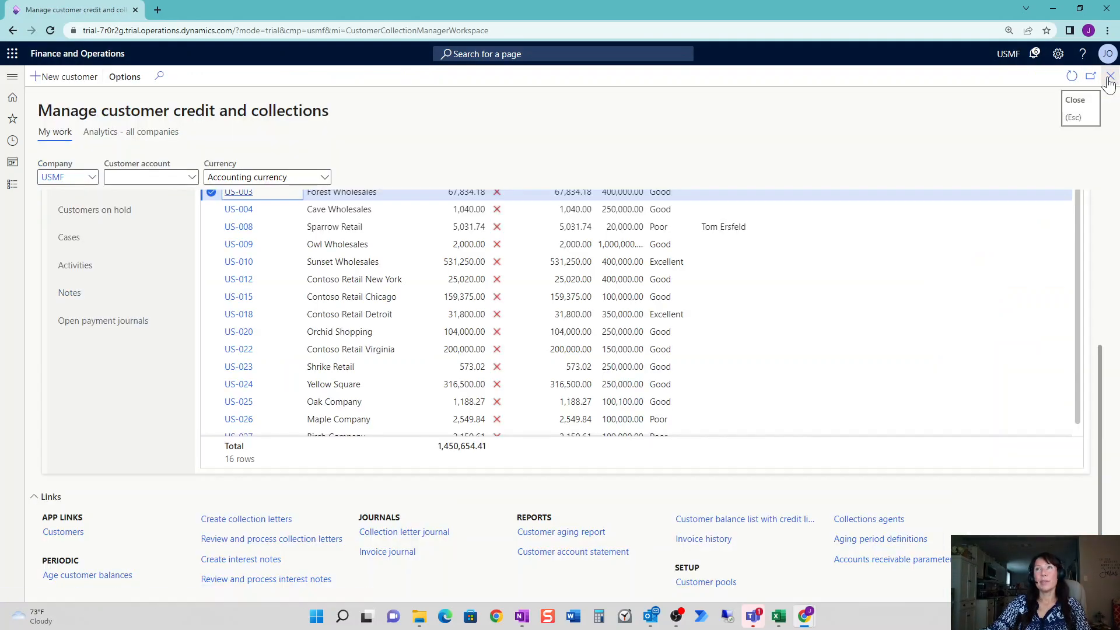
# Resize the workspace beside the process history and open US-008 Sparrow Retail's collections page.
pyautogui.moveTo(692, 8); pyautogui.dragTo(313, 53)
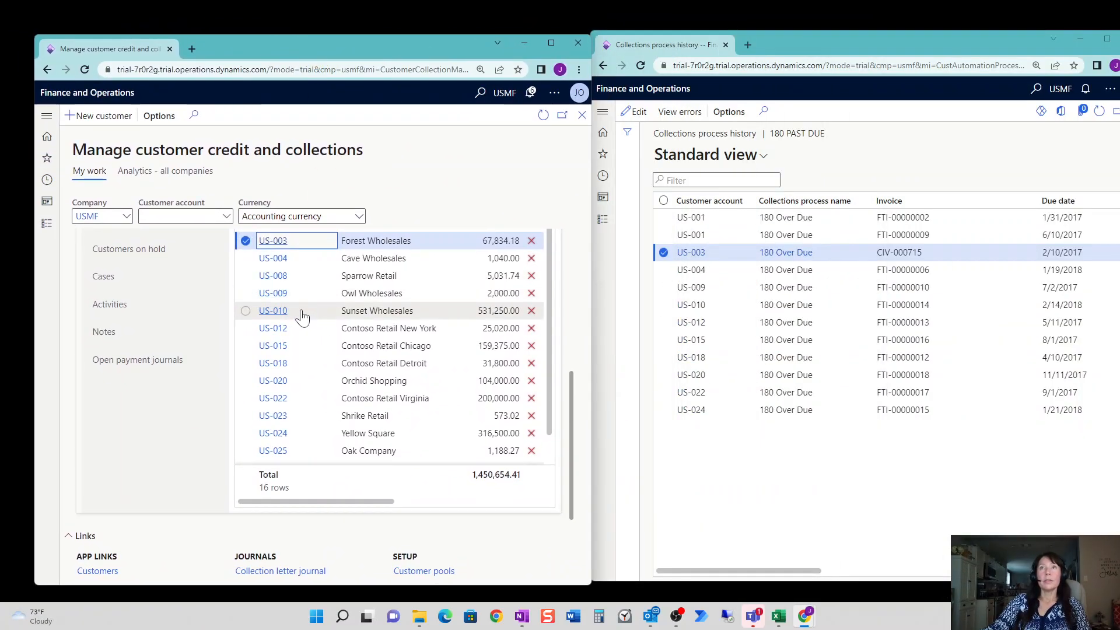
pyautogui.click(692, 271)
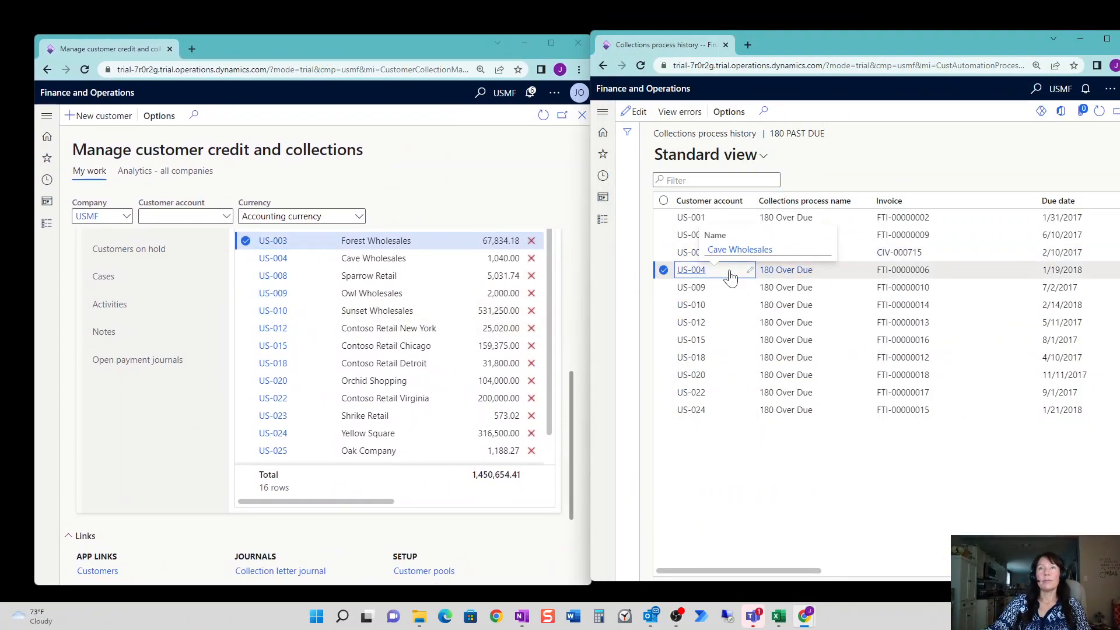
pyautogui.click(274, 277)
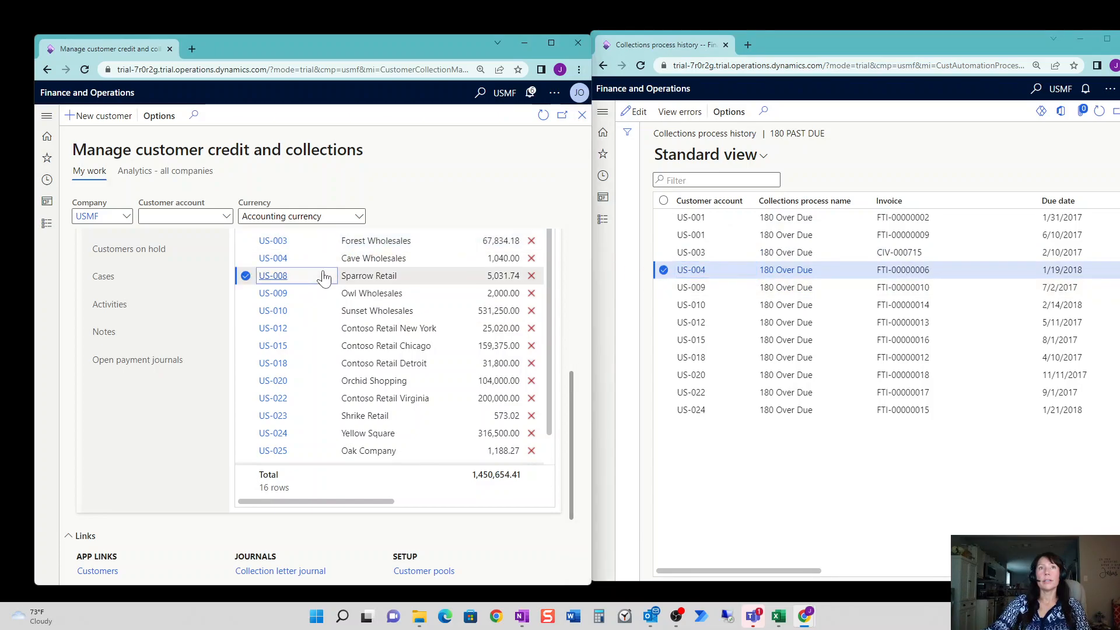
pyautogui.click(278, 282)
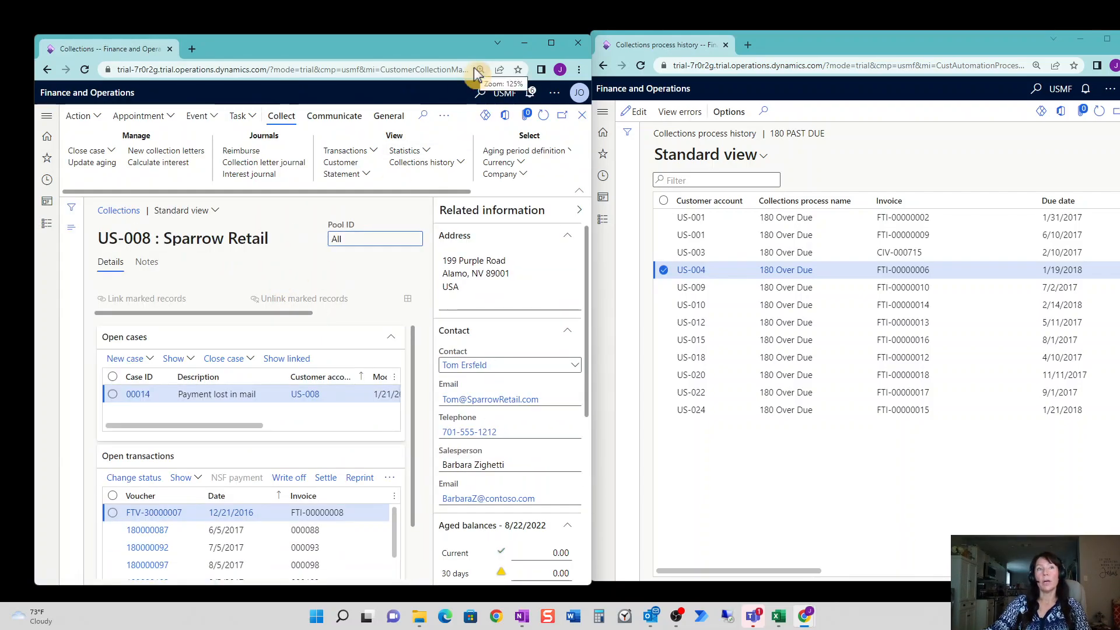
# Confirm invoice FTI-00000008 is Disputed, close the page, and snap the workspace beside the history.
pyautogui.click(551, 42)
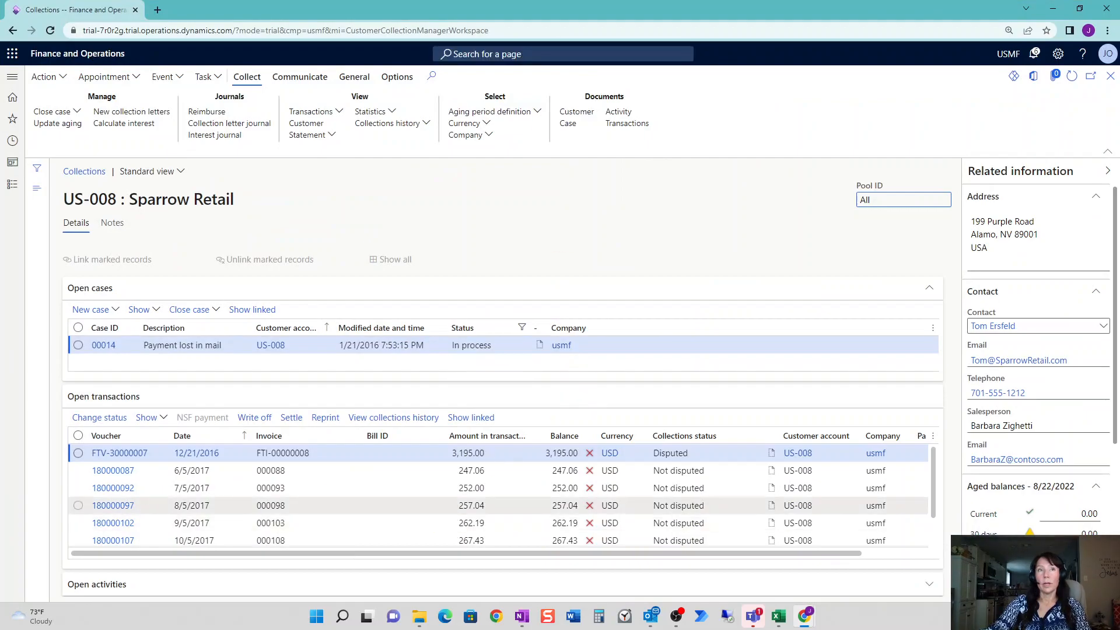
pyautogui.click(274, 453)
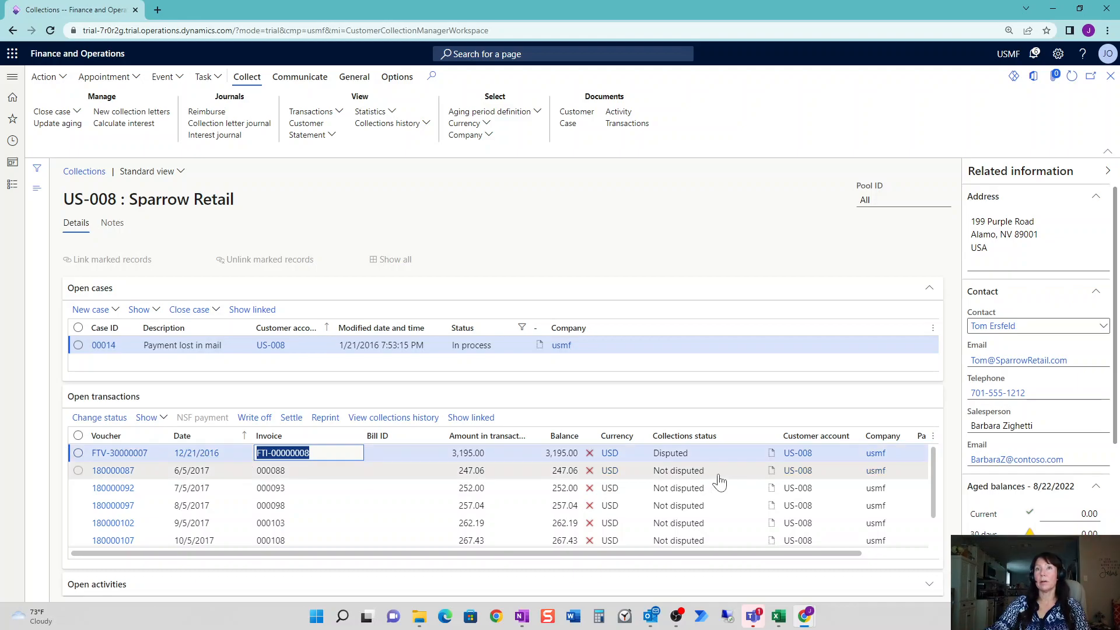
pyautogui.click(662, 454)
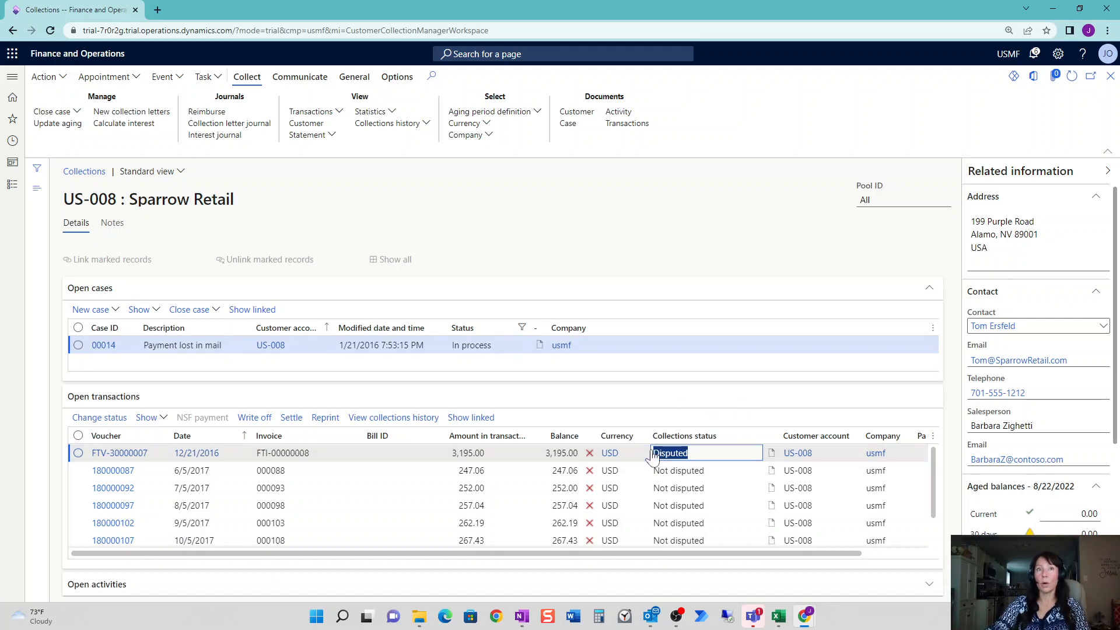
pyautogui.click(79, 453)
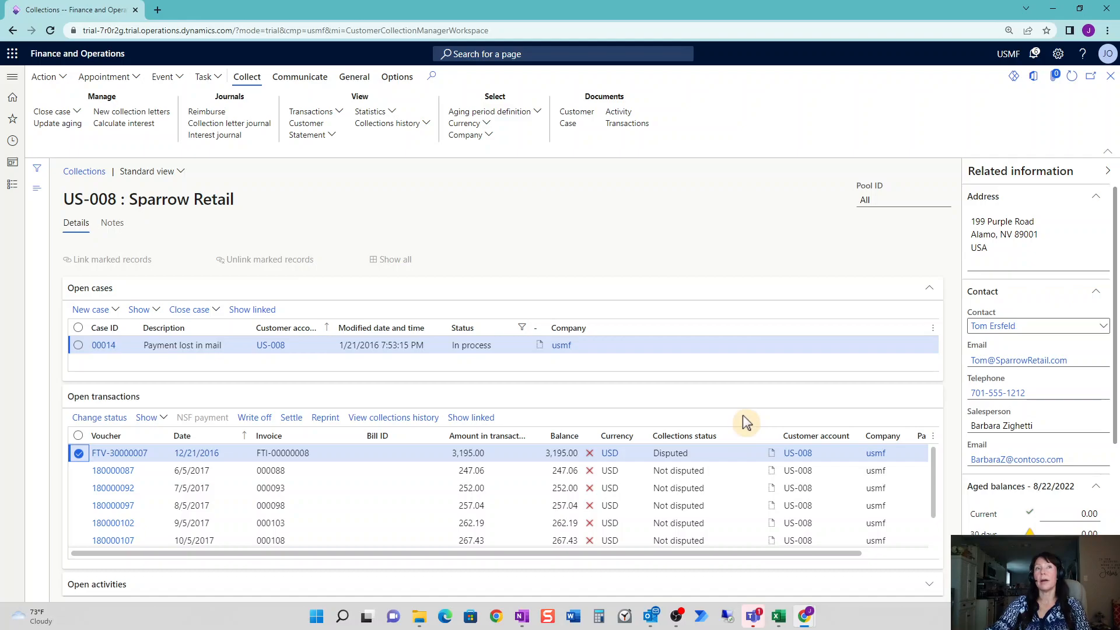
pyautogui.click(665, 474)
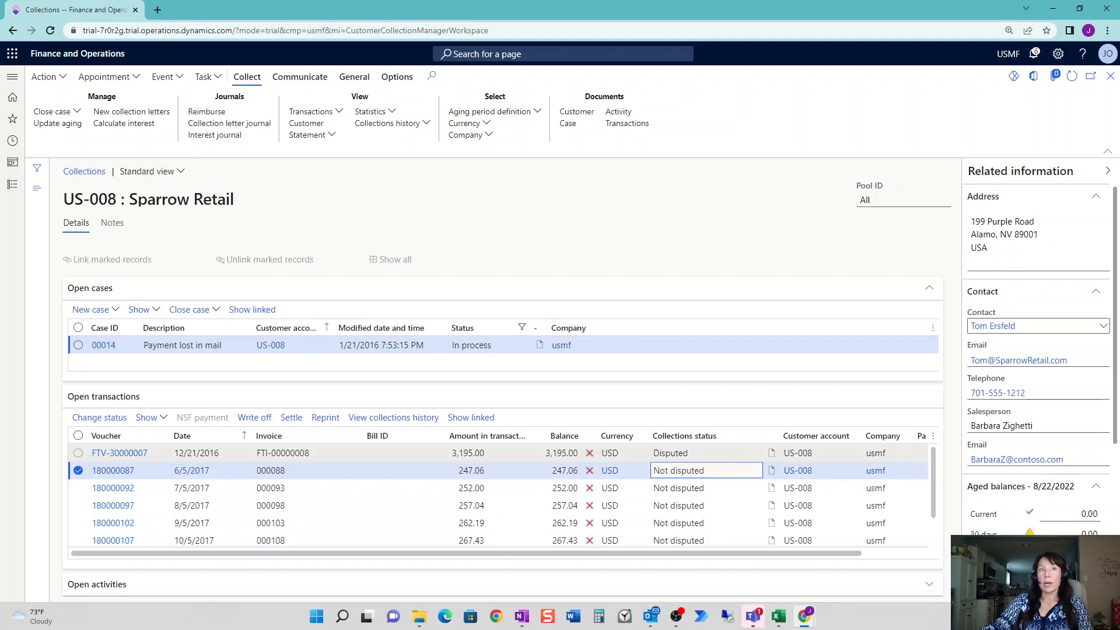
pyautogui.moveTo(933, 483)
pyautogui.mouseDown()
pyautogui.moveTo(936, 541)
pyautogui.moveTo(936, 492)
pyautogui.mouseUp()
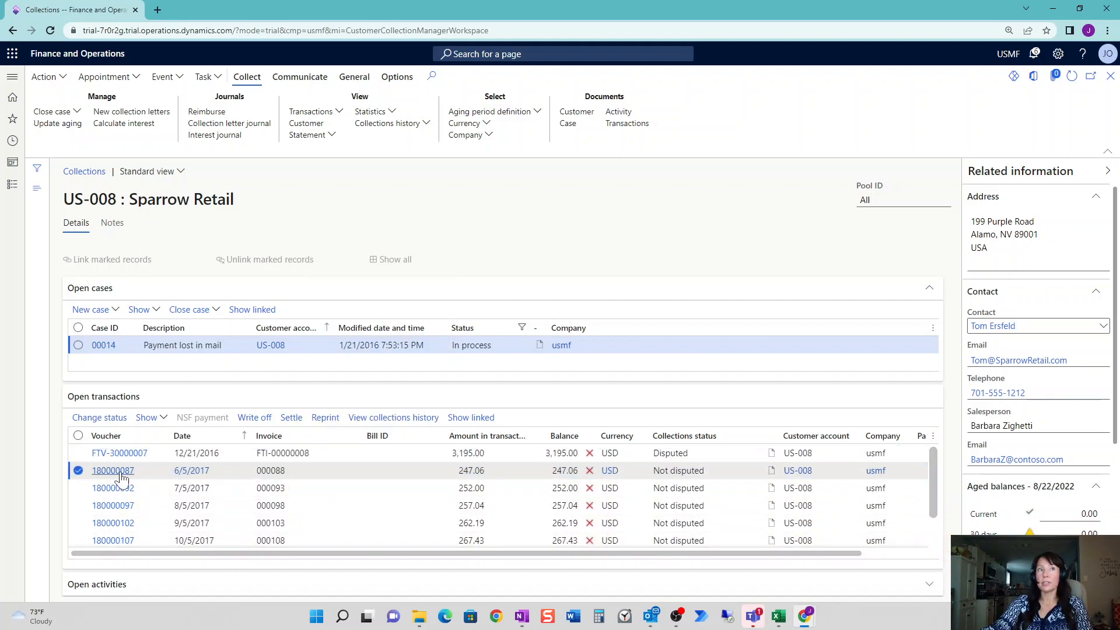
pyautogui.moveTo(121, 477)
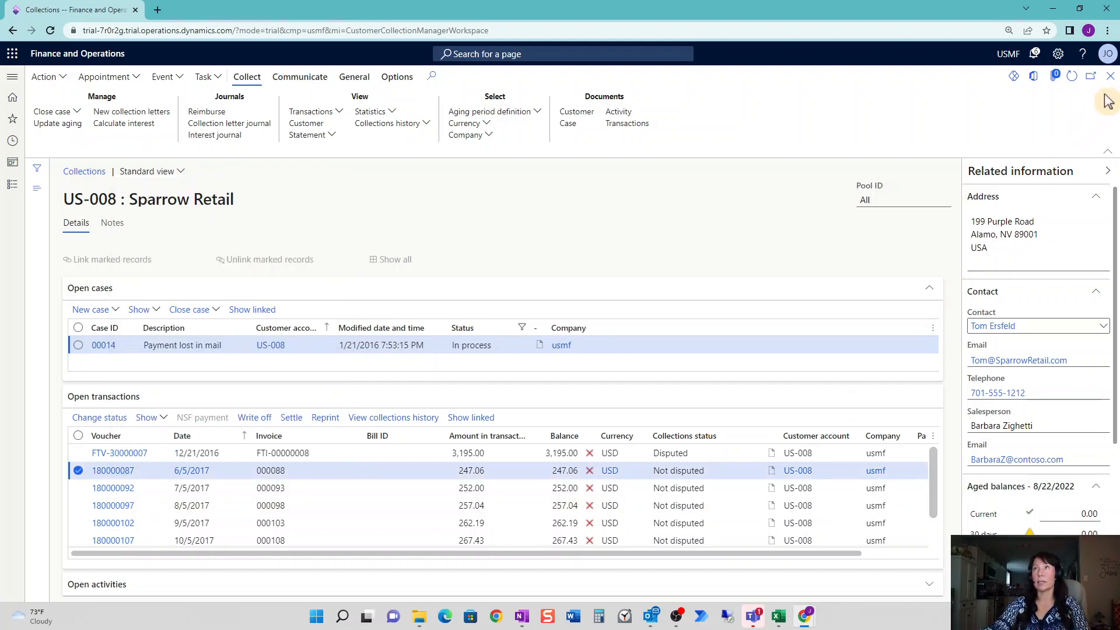
pyautogui.click(1111, 75)
pyautogui.moveTo(722, 11); pyautogui.dragTo(297, 26)
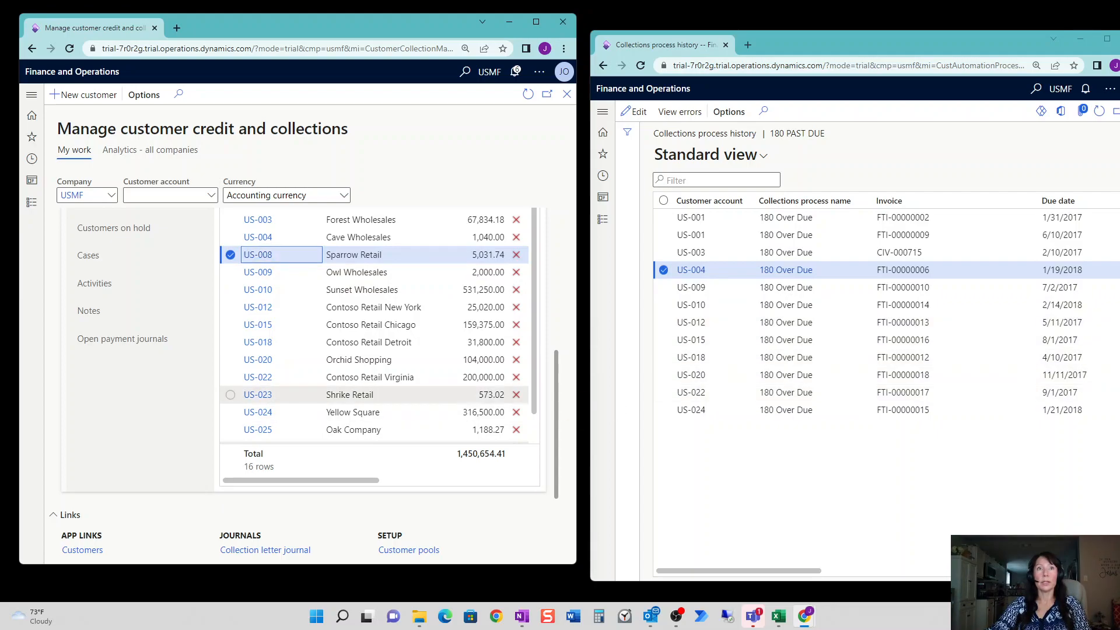
# Review US-023 Shrike Retail's open transactions, close its collections page, and re-tile the workspace.
pyautogui.click(350, 395)
pyautogui.click(263, 398)
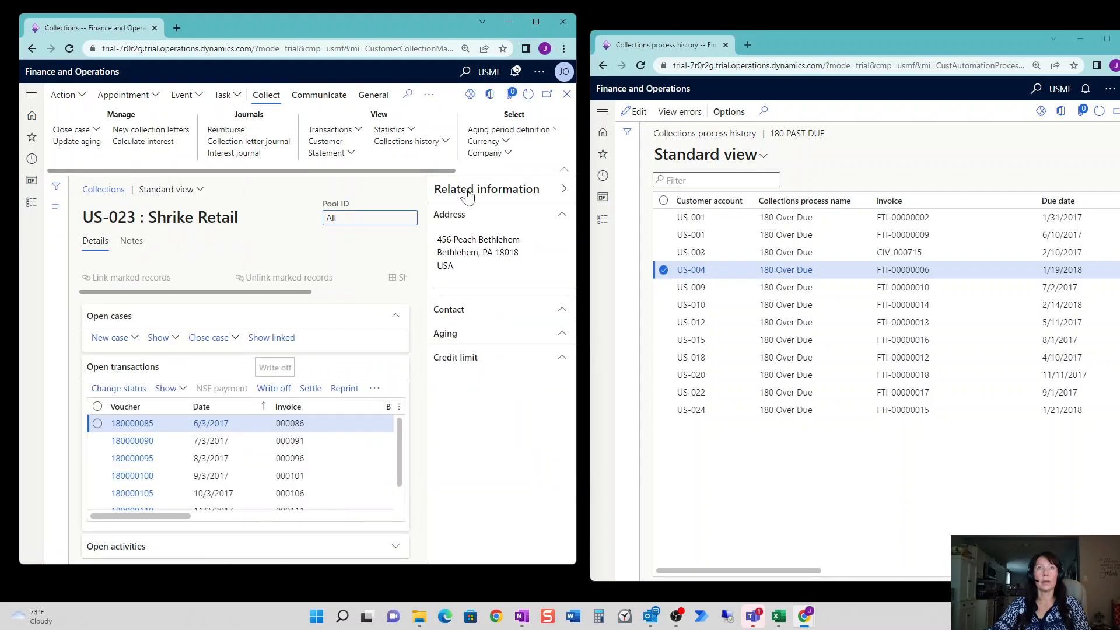
pyautogui.click(536, 22)
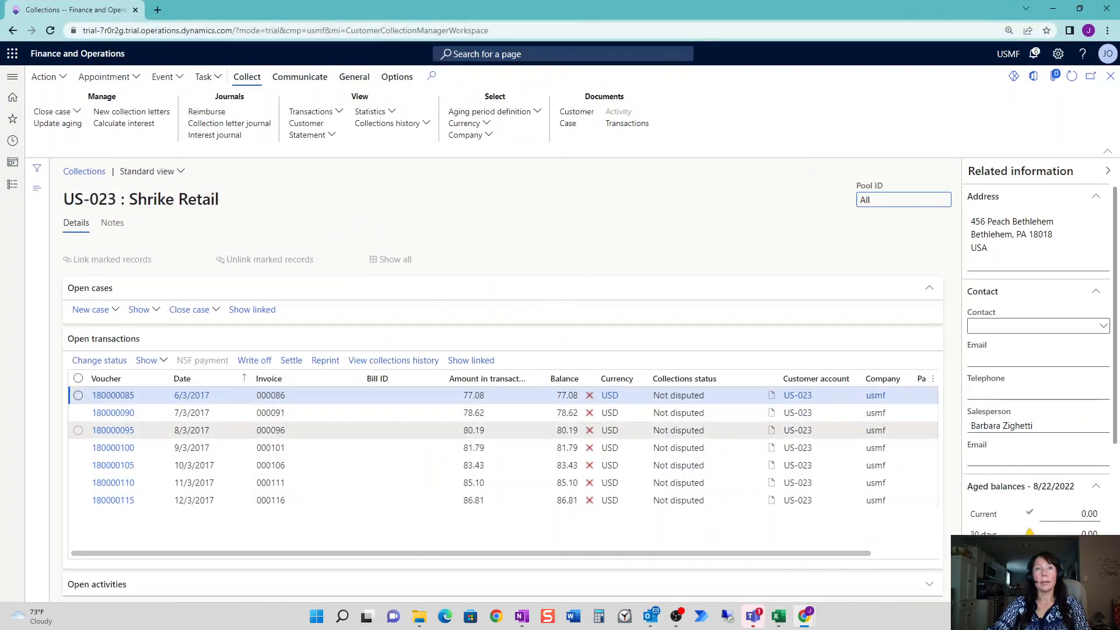
pyautogui.click(128, 399)
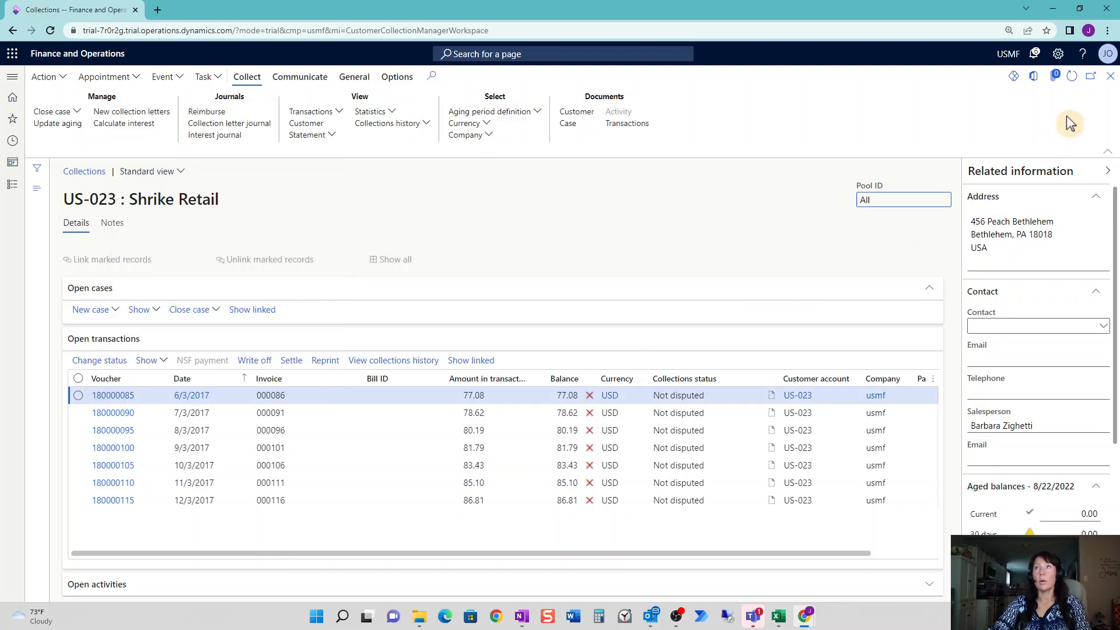
pyautogui.click(1110, 76)
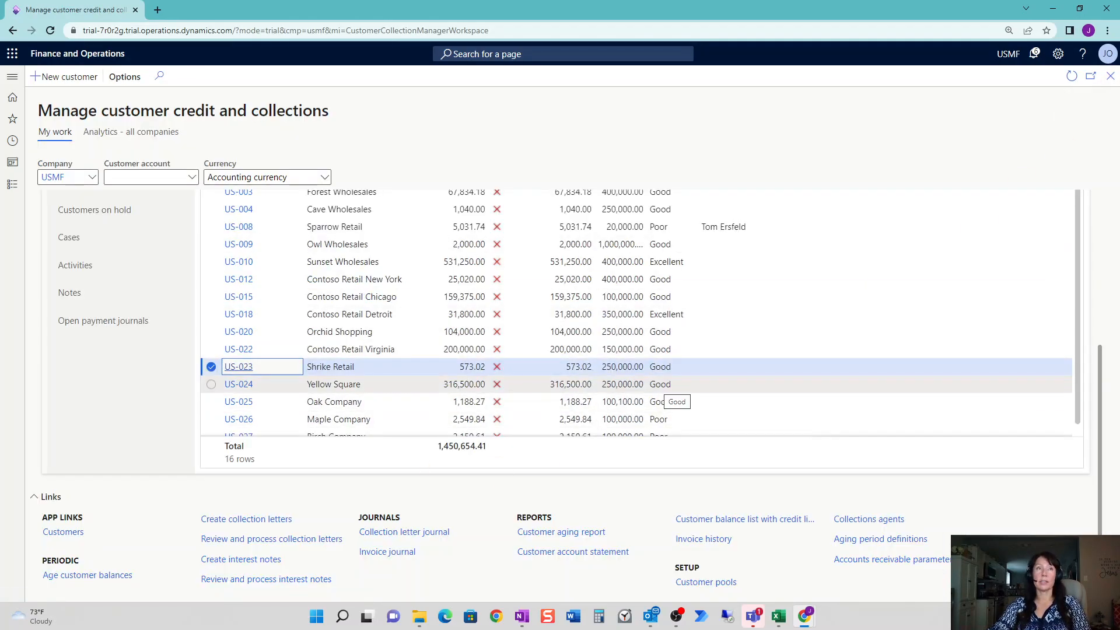
pyautogui.moveTo(736, 15); pyautogui.dragTo(293, 44)
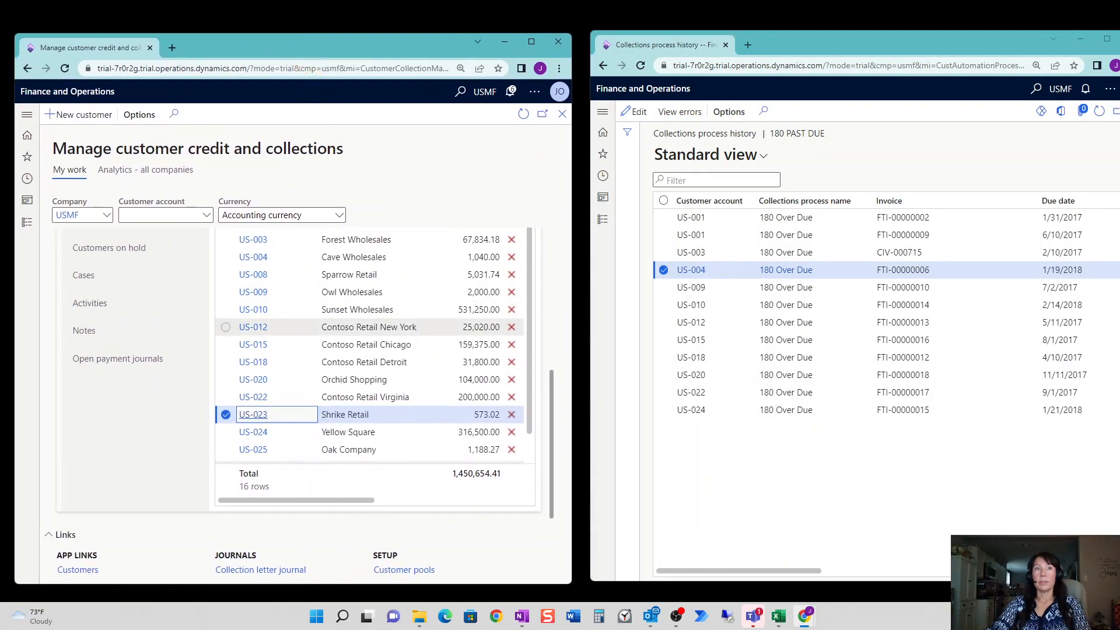
# Open US-025 Oak Company's collections page beside the history and select the US-003 entry there.
pyautogui.click(349, 450)
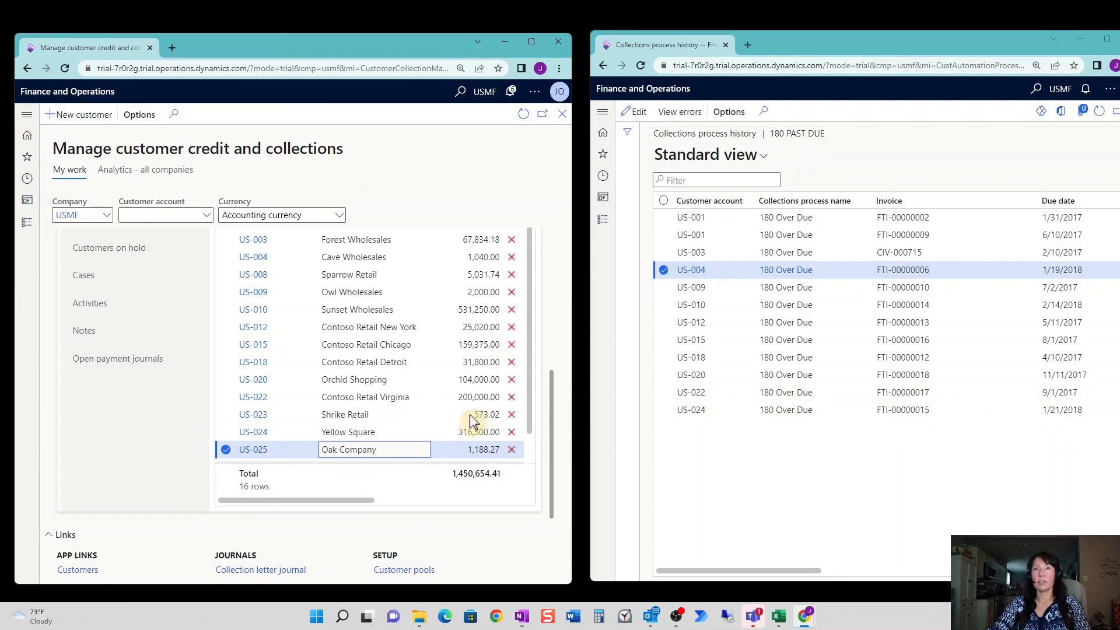
pyautogui.click(252, 450)
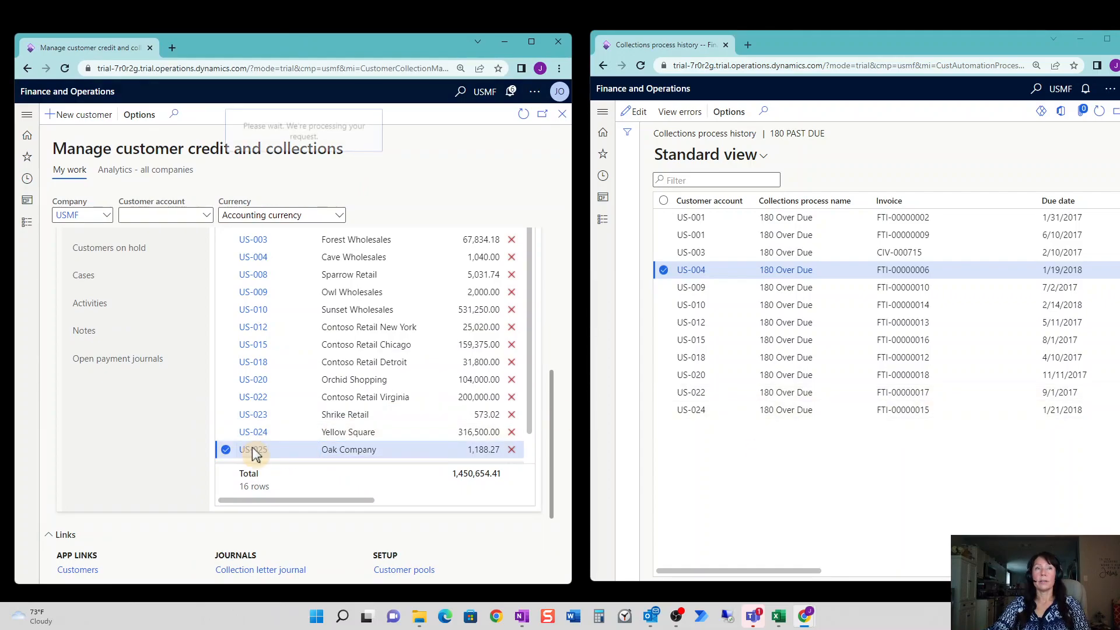
pyautogui.click(531, 42)
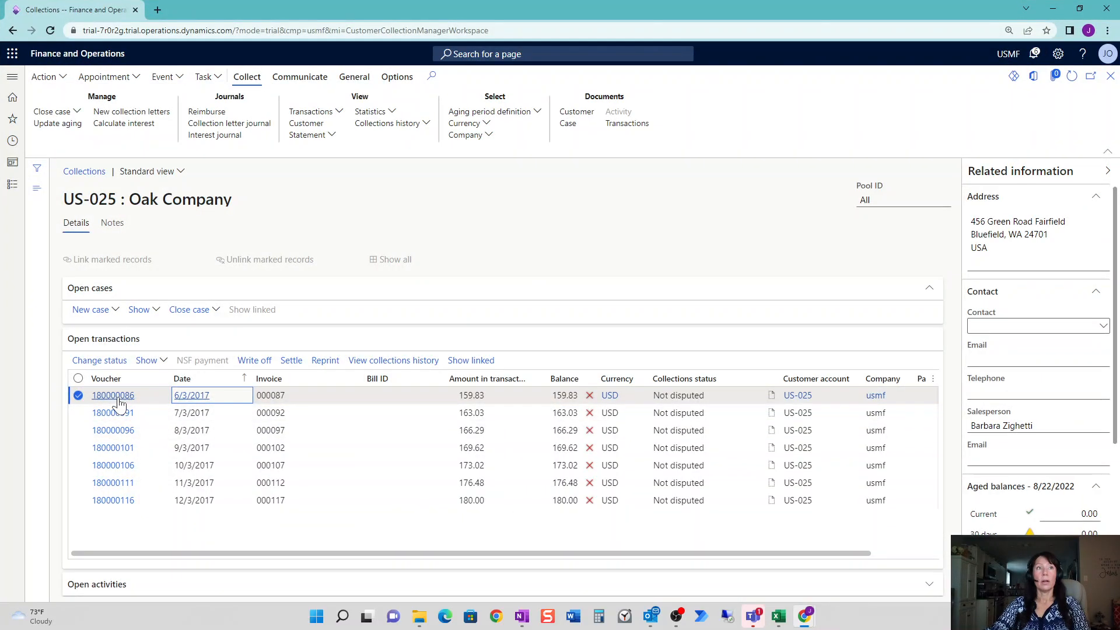
pyautogui.moveTo(118, 402)
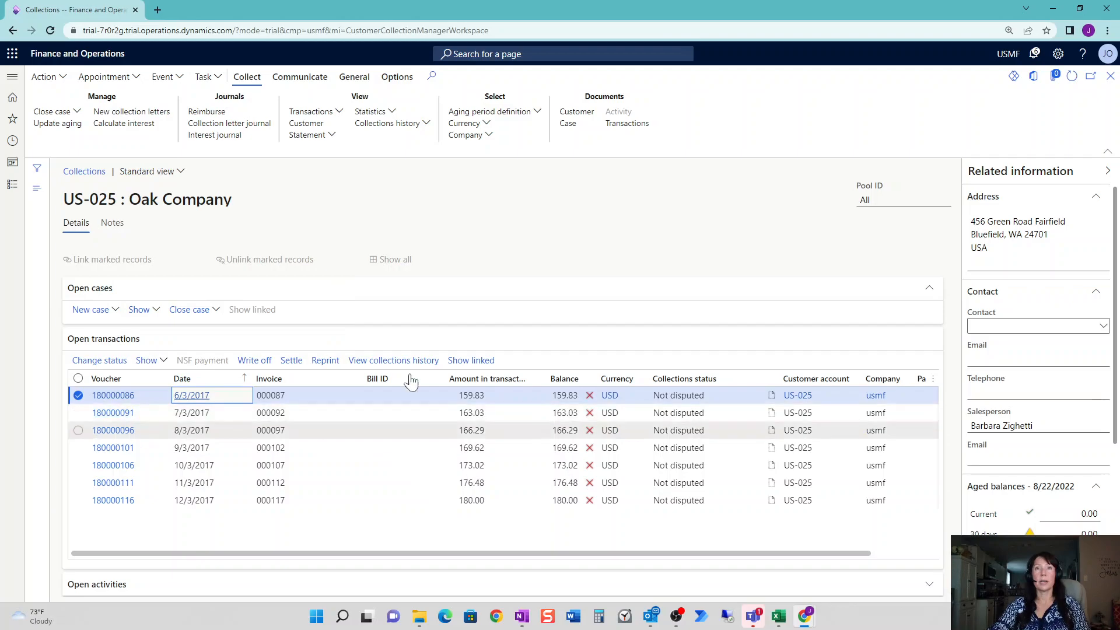
pyautogui.moveTo(932, 10); pyautogui.dragTo(431, 45)
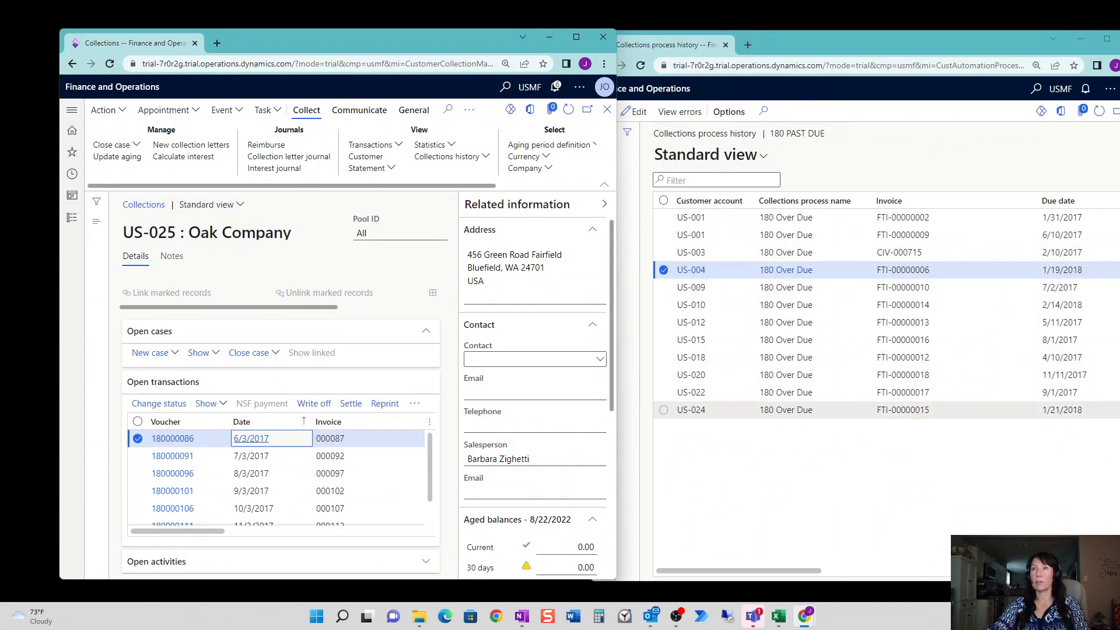
pyautogui.click(913, 255)
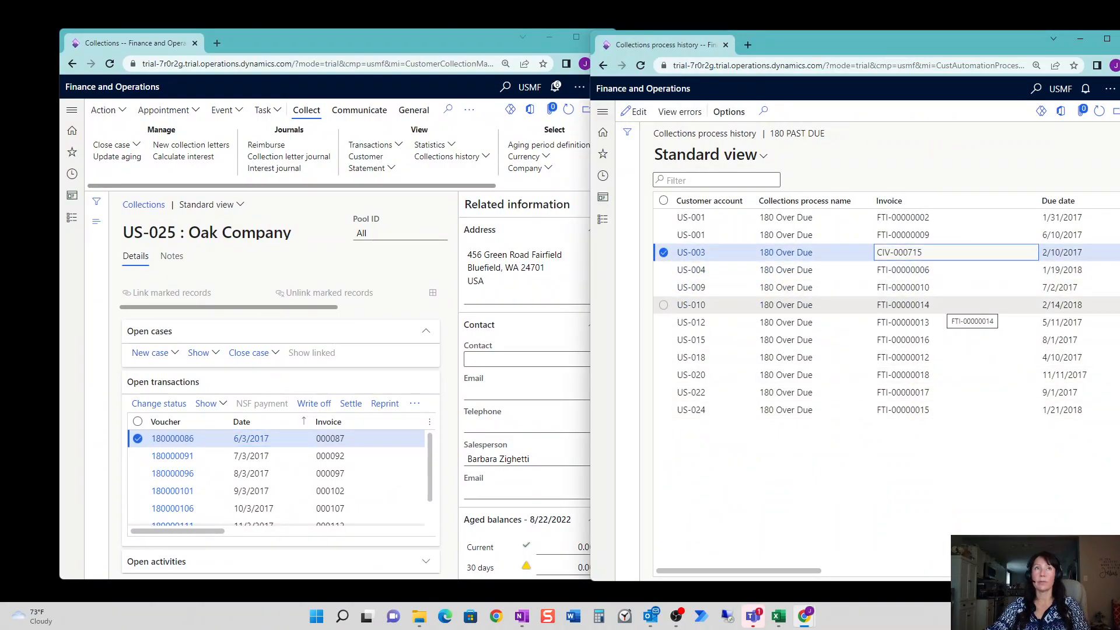